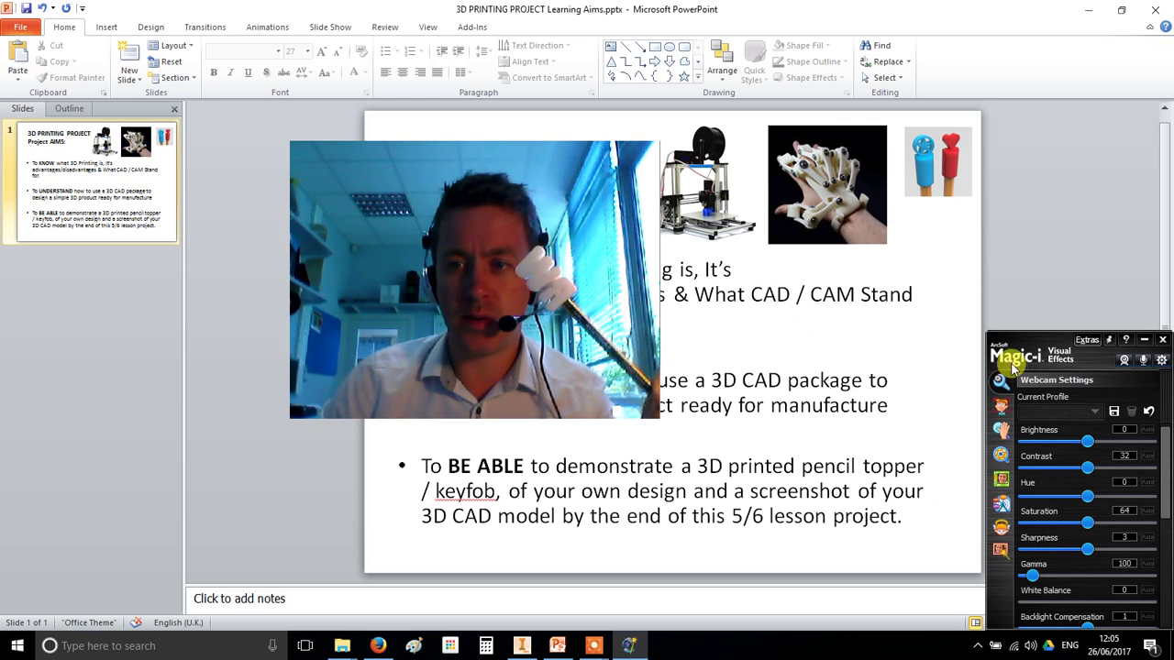
Turn off the webcam overlay and start the PowerPoint slide show
left_click(1144, 340)
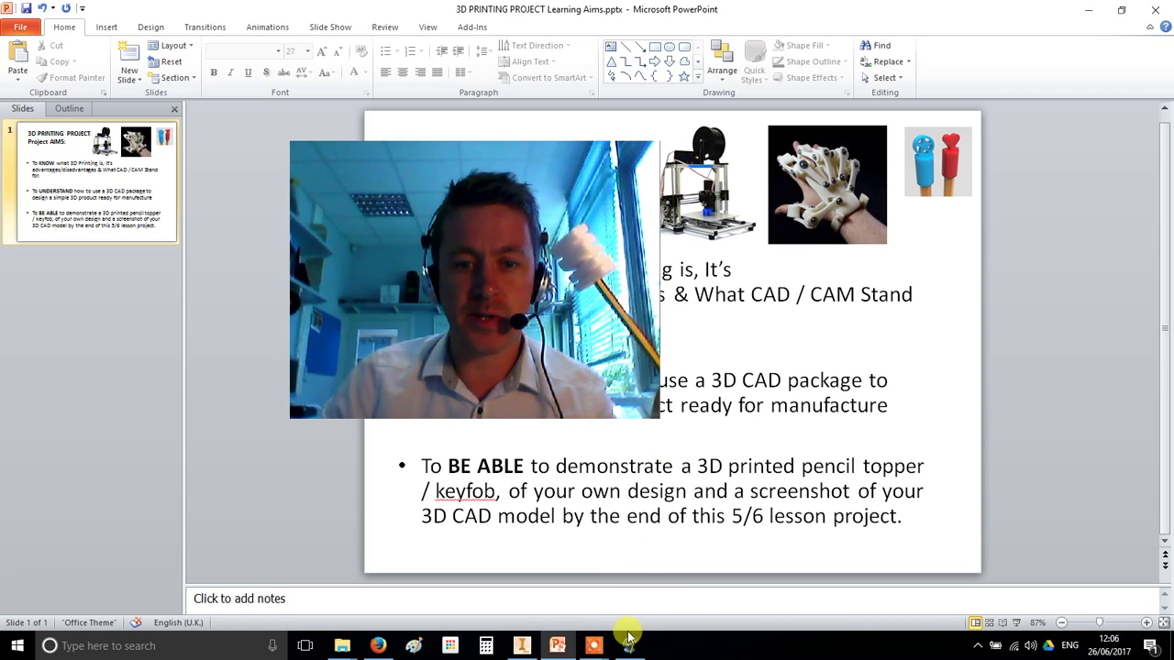
mouse_move(593, 644)
left_click(647, 539)
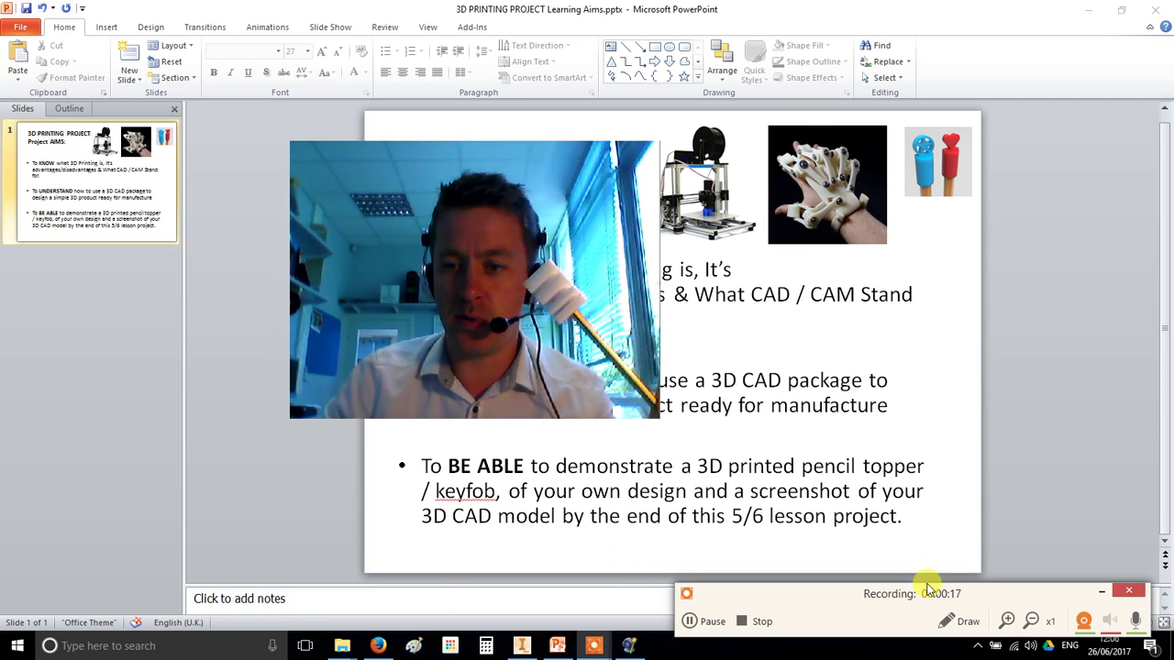
left_click(1083, 621)
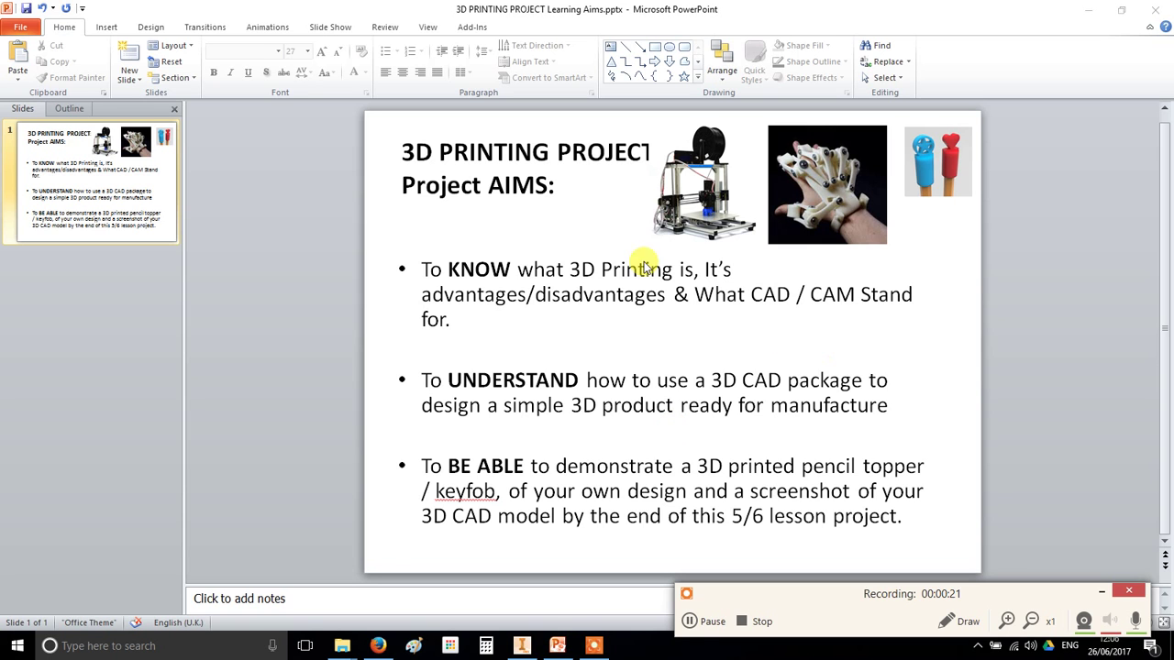
key("F5")
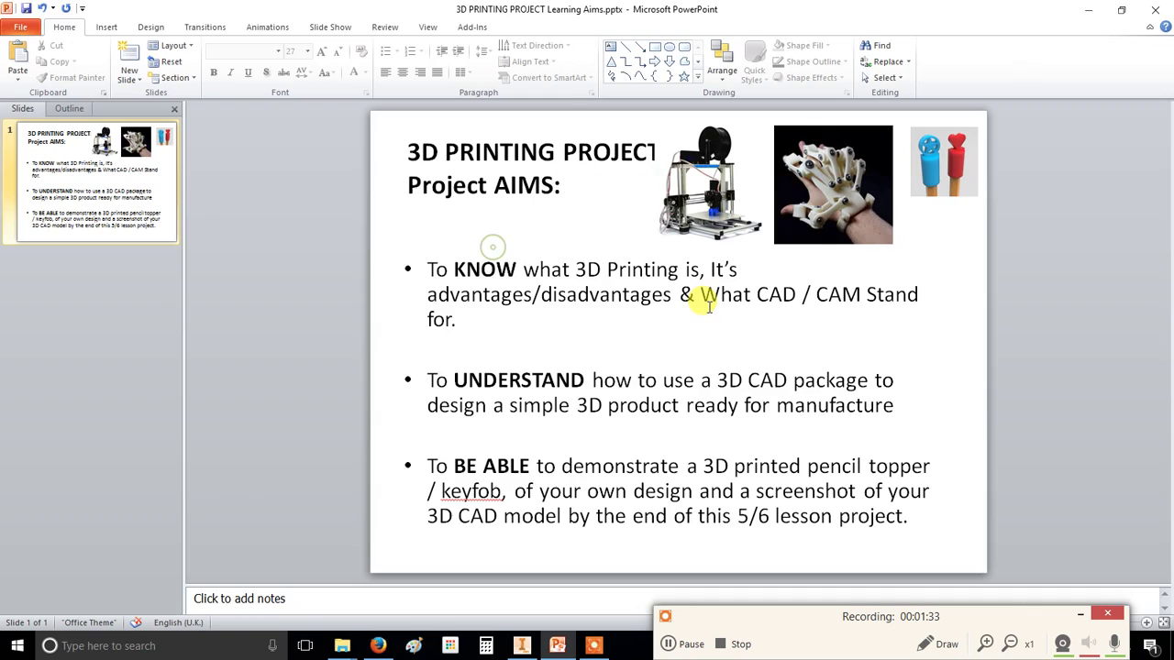
Minimize PowerPoint and Chrome, tidy the desktop icons, and bring Inventor to the front
left_click(1085, 14)
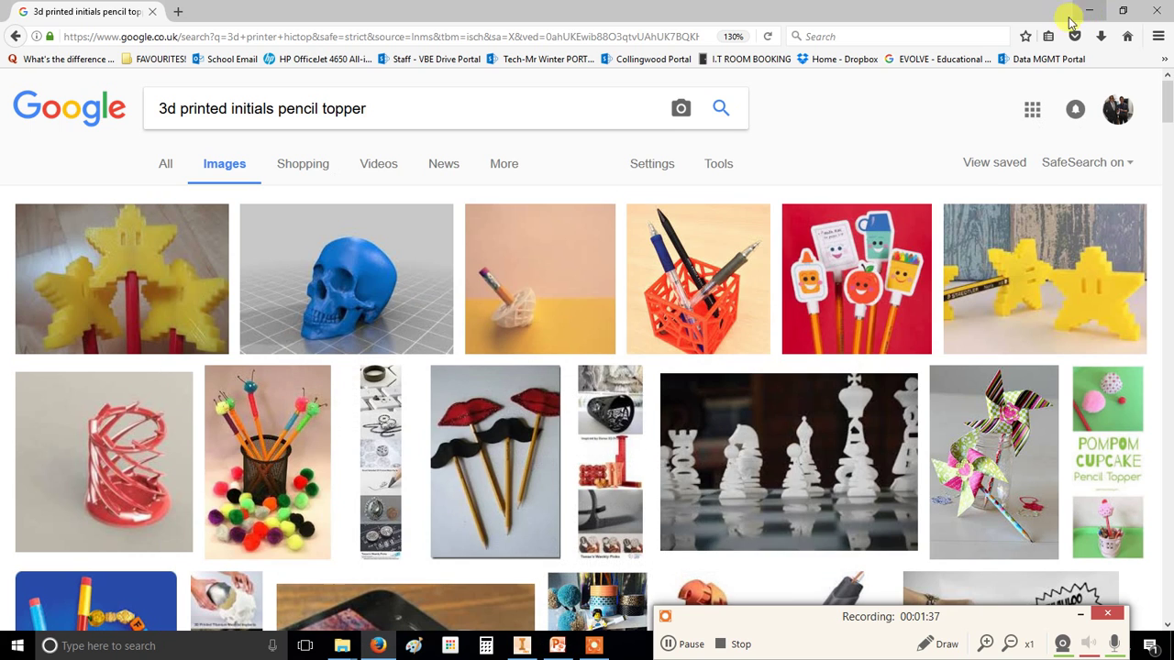
left_click(1160, 11)
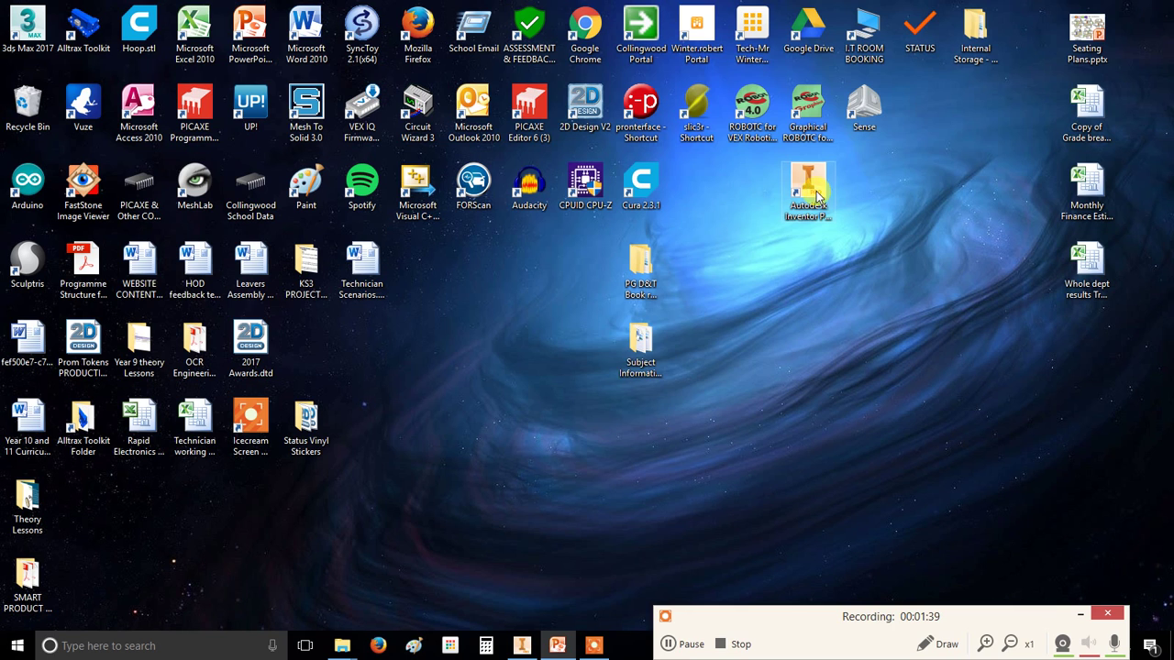
left_click_drag(811, 188, 529, 367)
left_click_drag(587, 298, 796, 341)
left_click(688, 351)
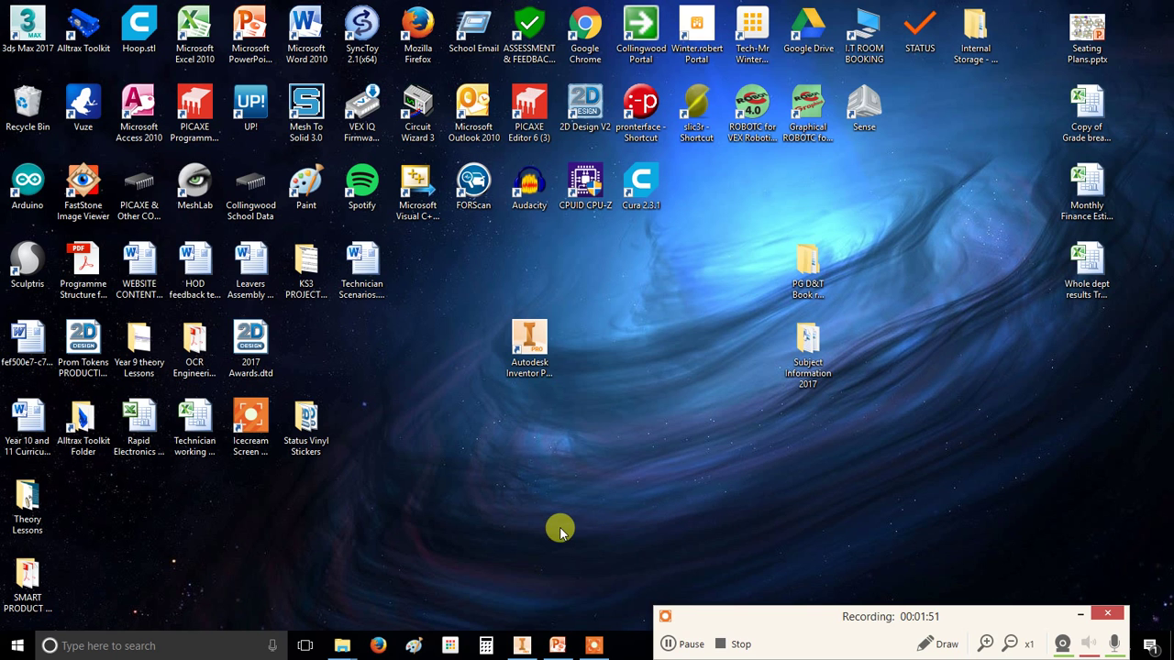
left_click(522, 646)
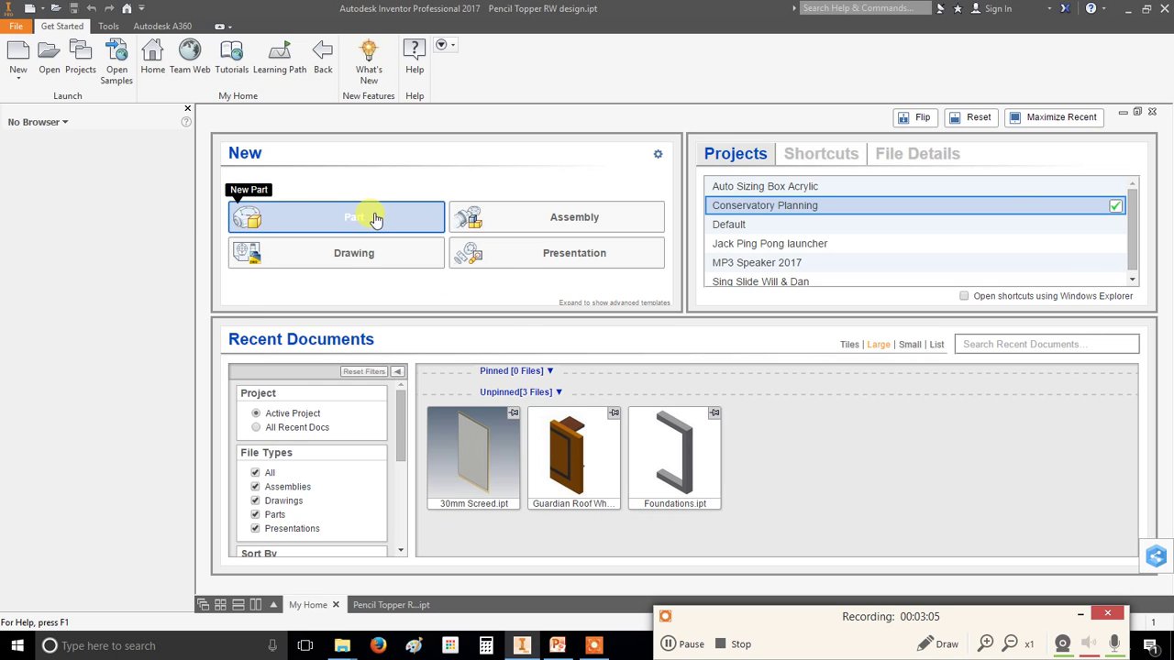
Cancel the new-file template chooser and create Part3 from the My Home Part option
left_click(18, 80)
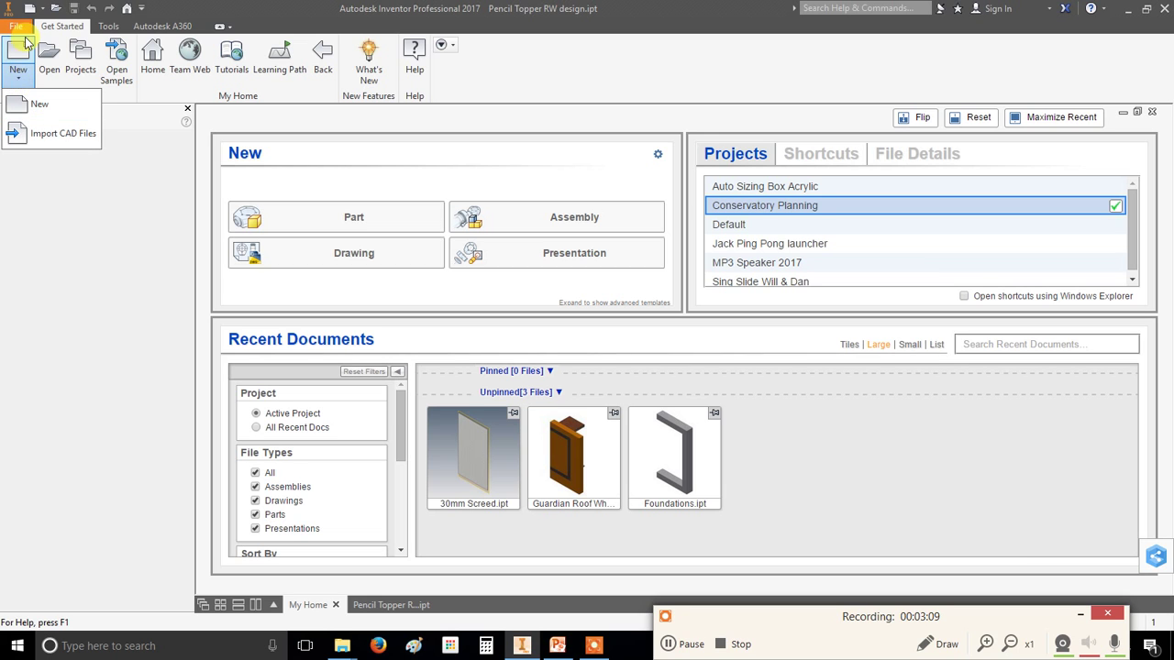
left_click(22, 47)
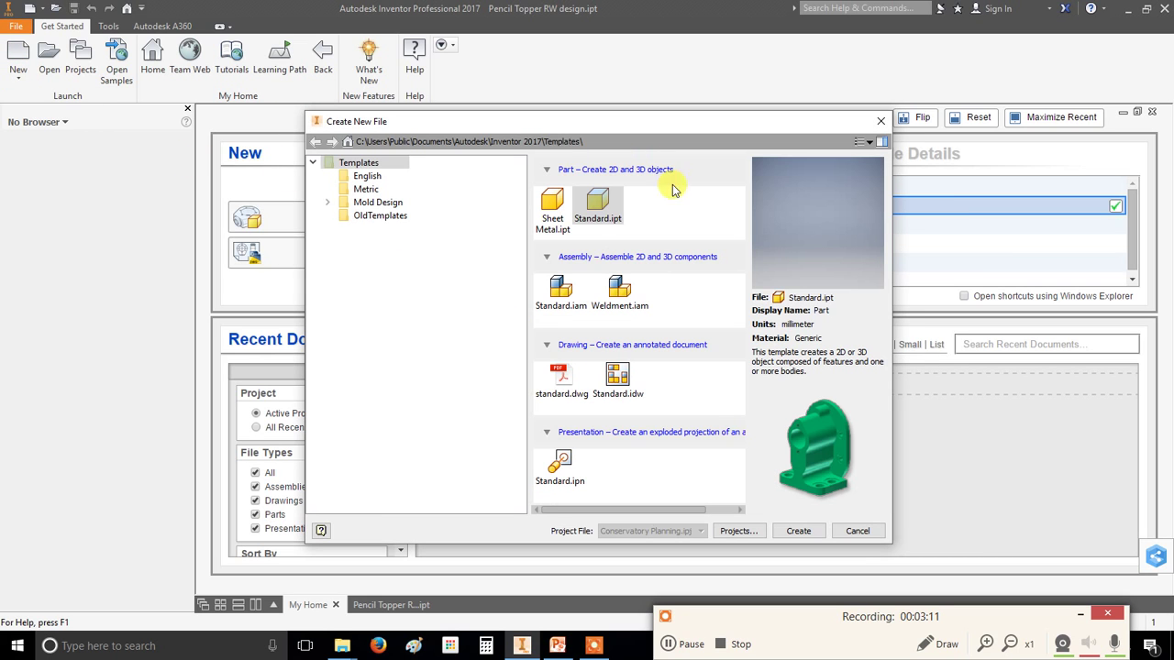
left_click(857, 531)
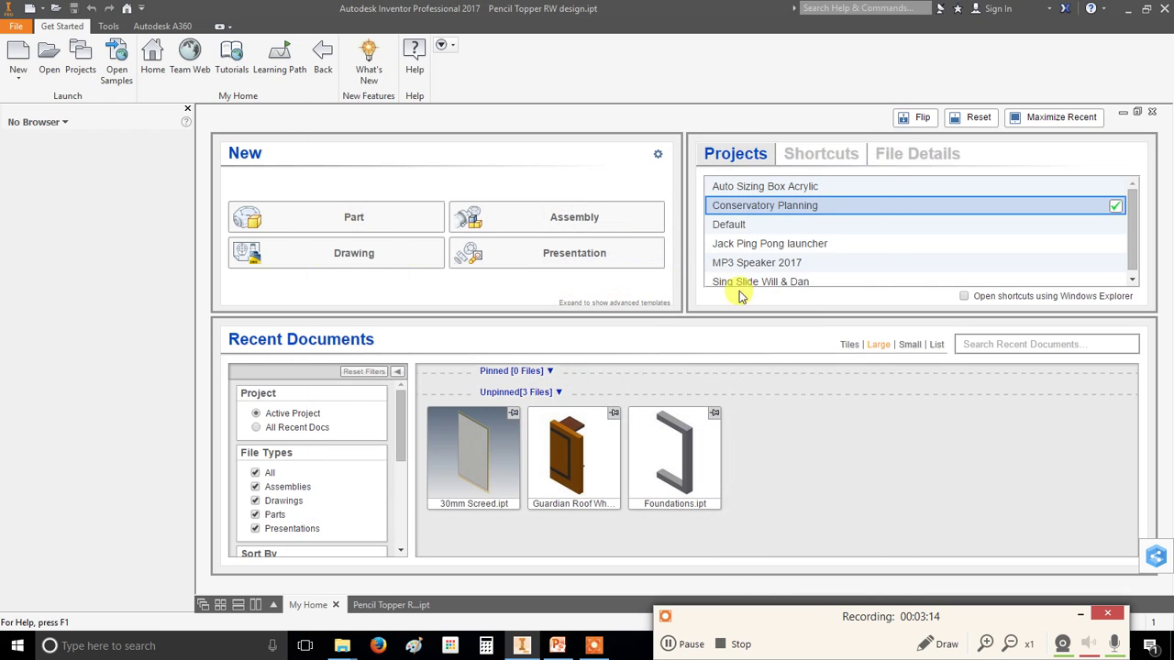
left_click(382, 220)
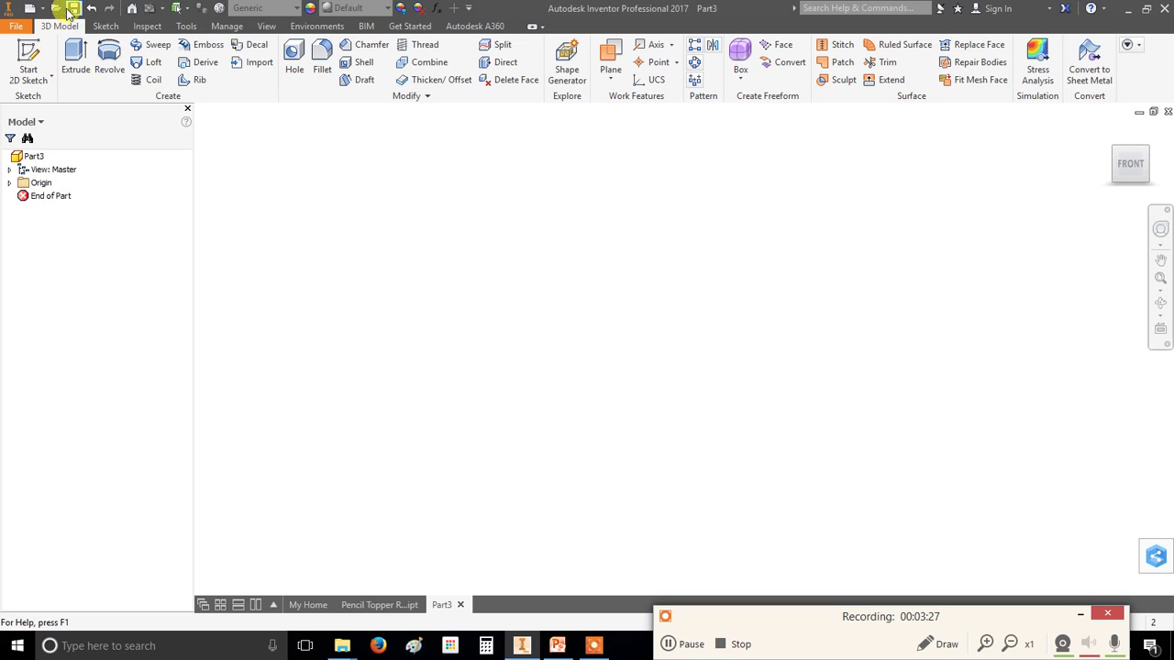
Save the part as an .ipt in the user's folder, named the author's name plus '3D printing'
left_click(73, 11)
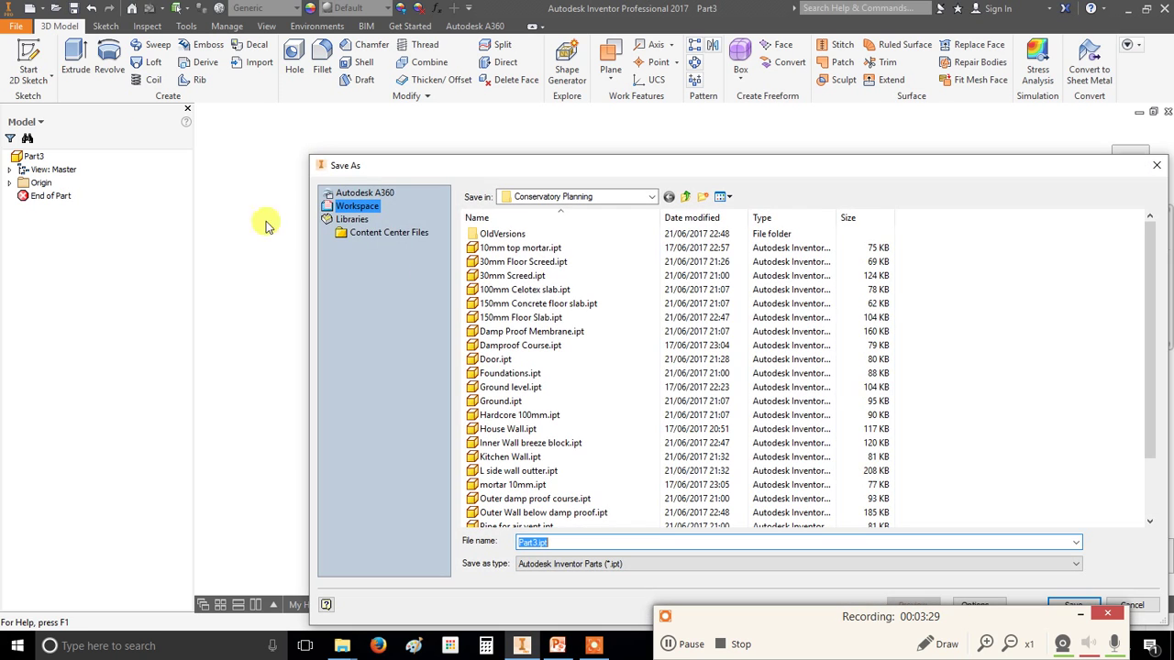
left_click(626, 196)
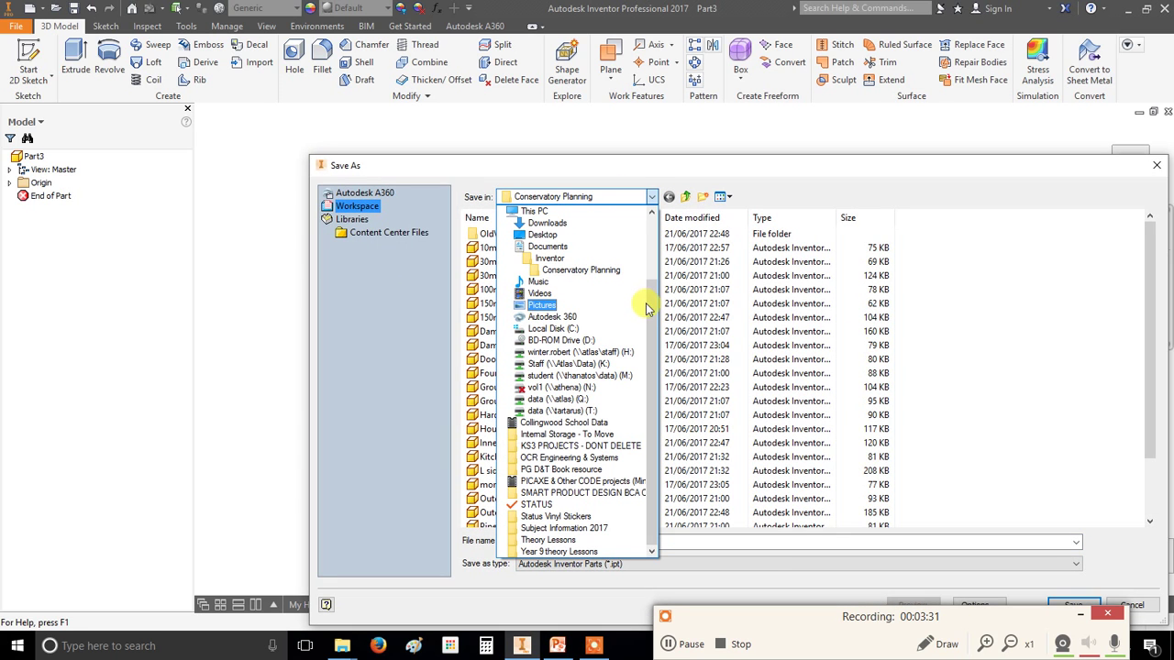
left_click_drag(654, 312, 650, 220)
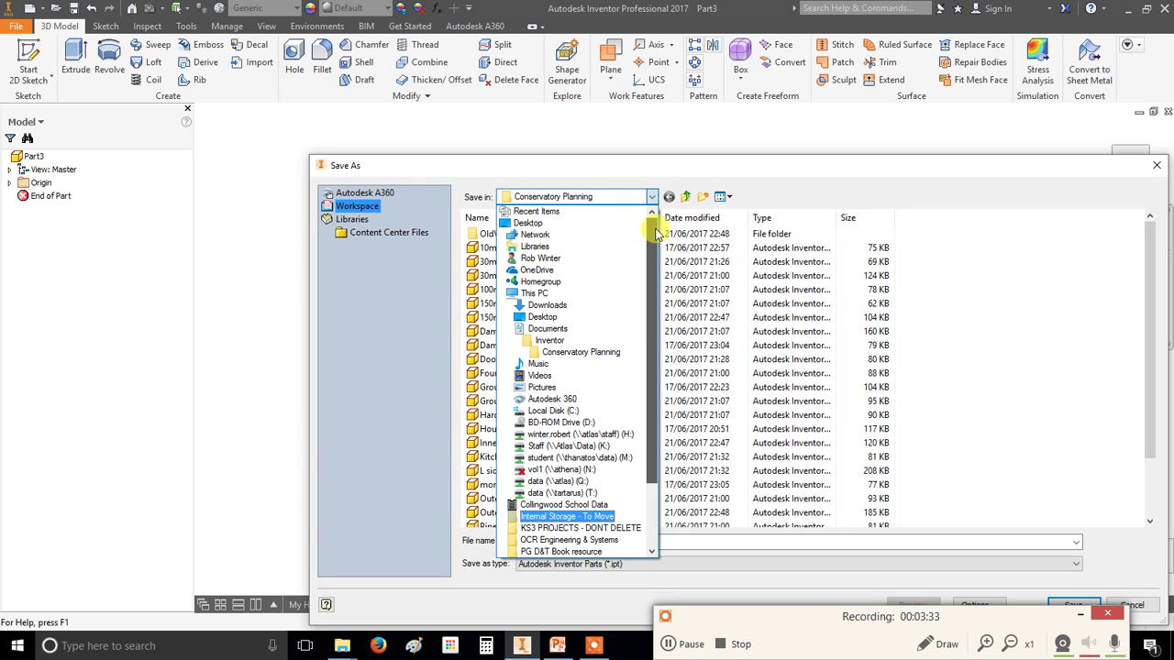
left_click(539, 260)
double_click(572, 542)
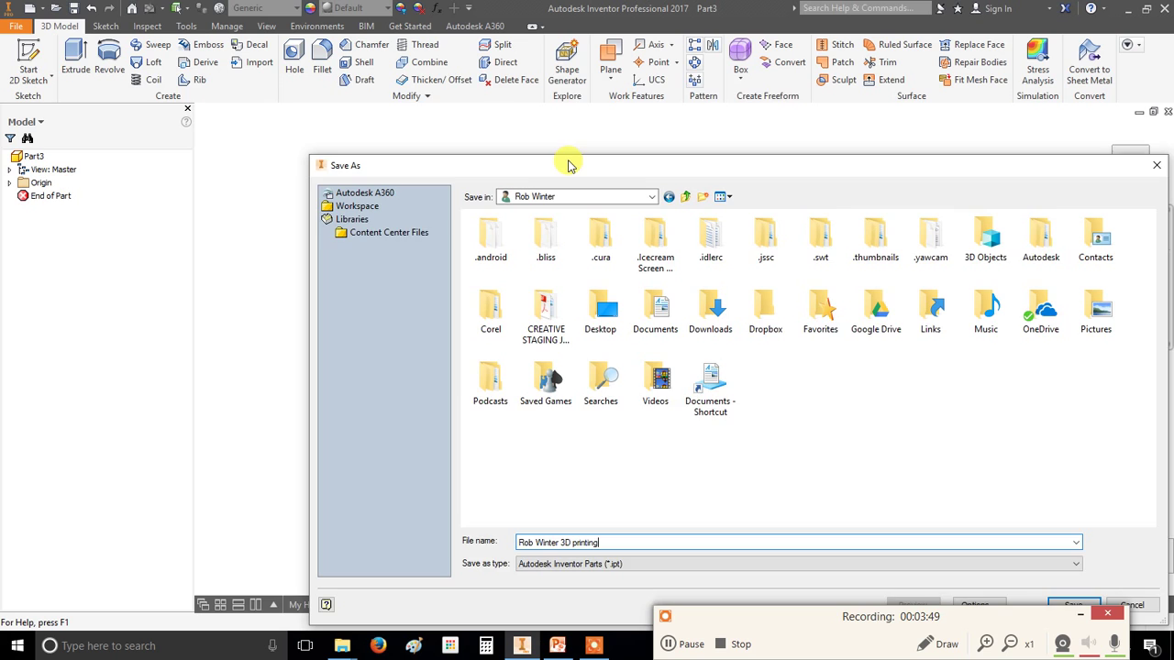
left_click_drag(562, 165, 404, 90)
left_click(914, 531)
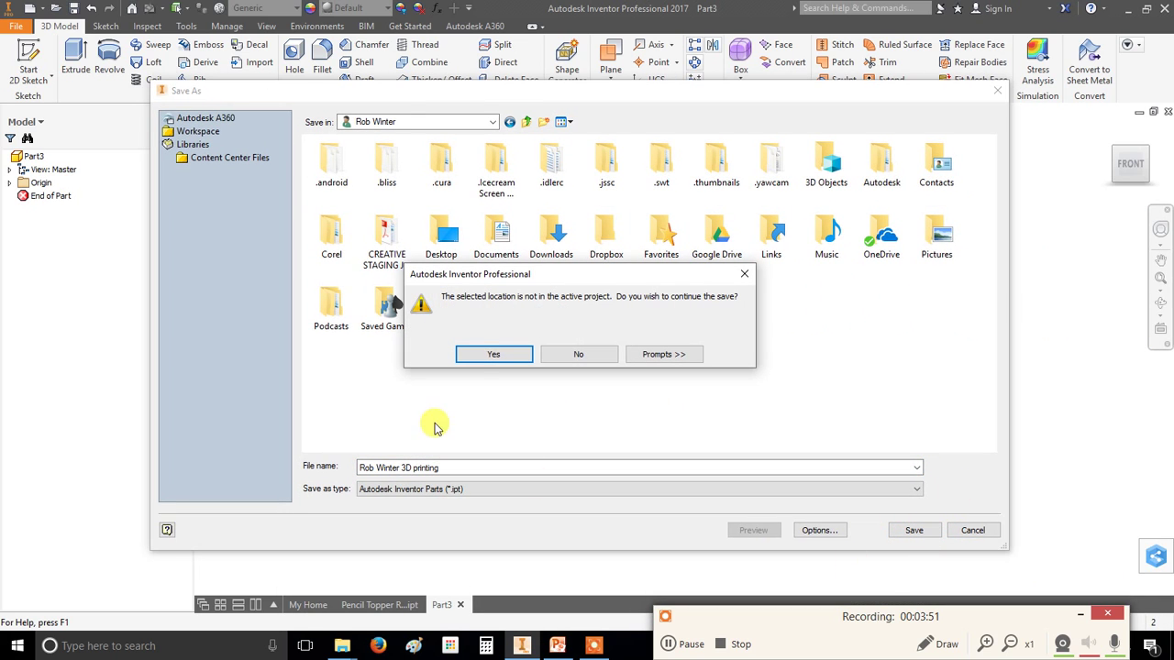
left_click(494, 356)
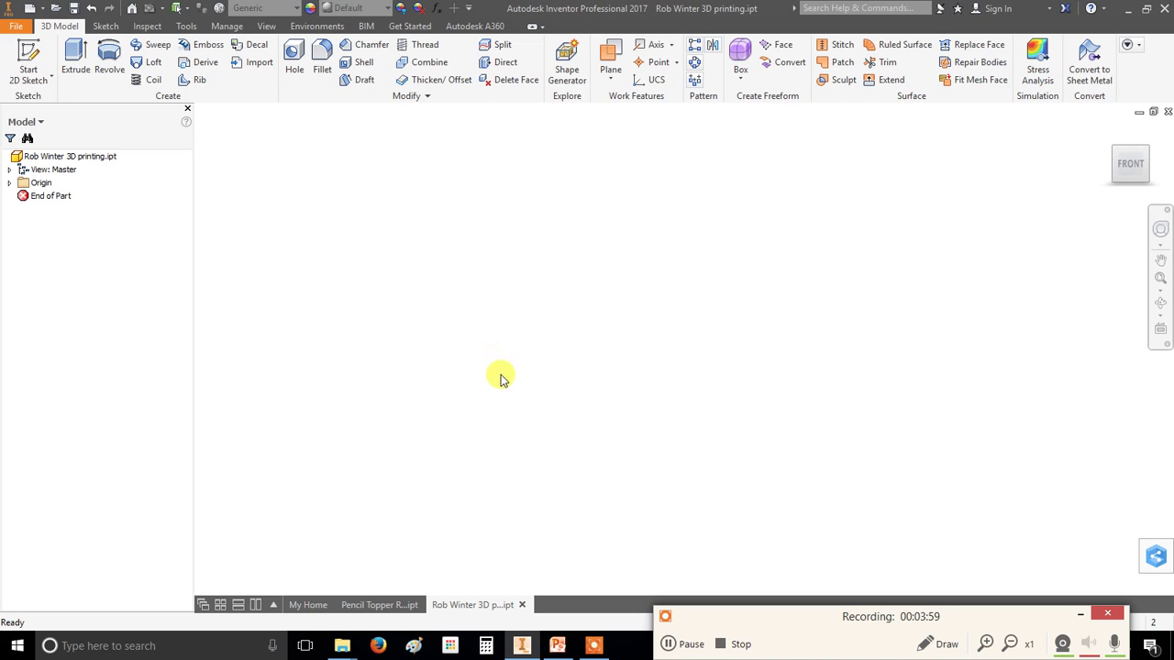
Start a new 2D sketch on the XZ origin plane
left_click(28, 81)
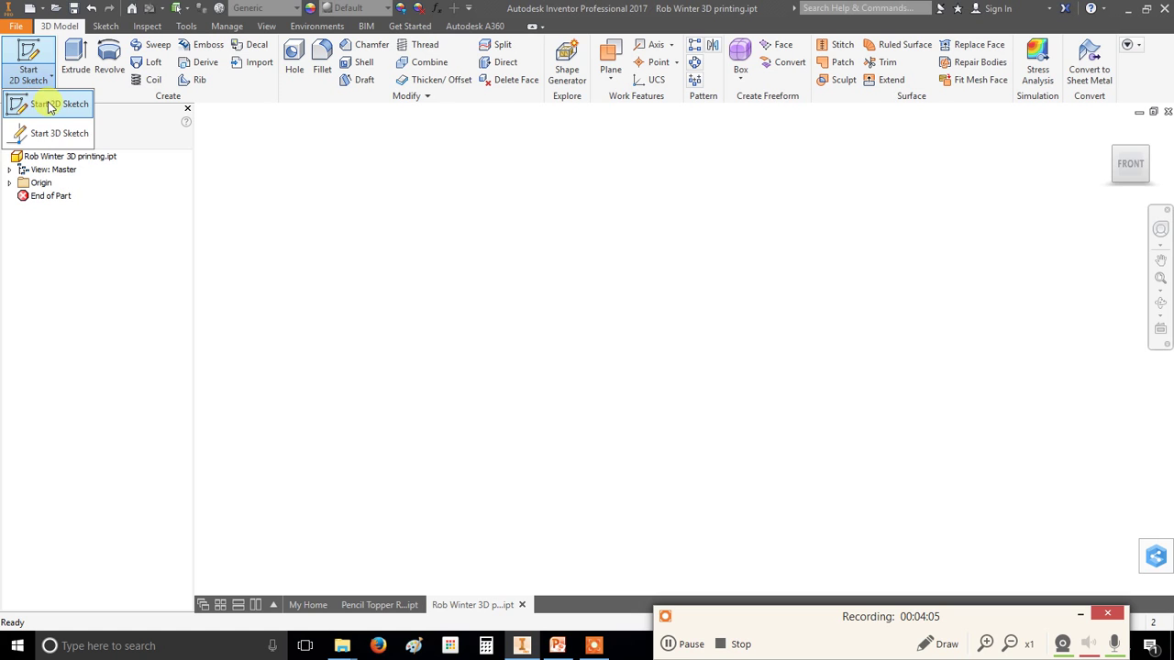
left_click(41, 101)
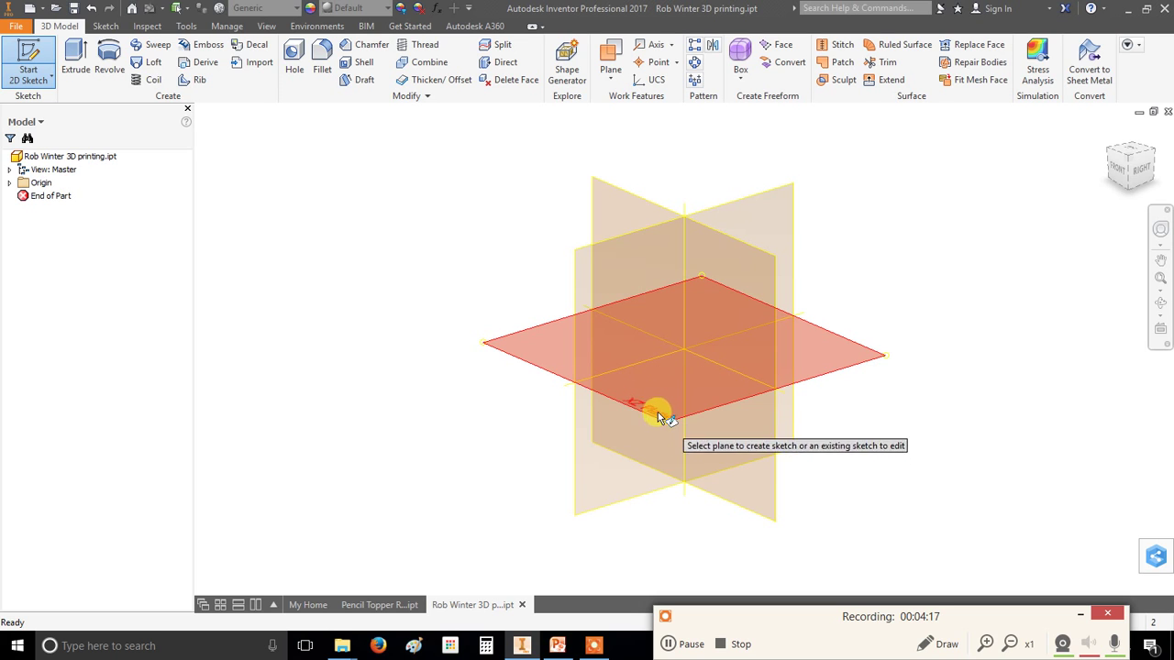
left_click(567, 364)
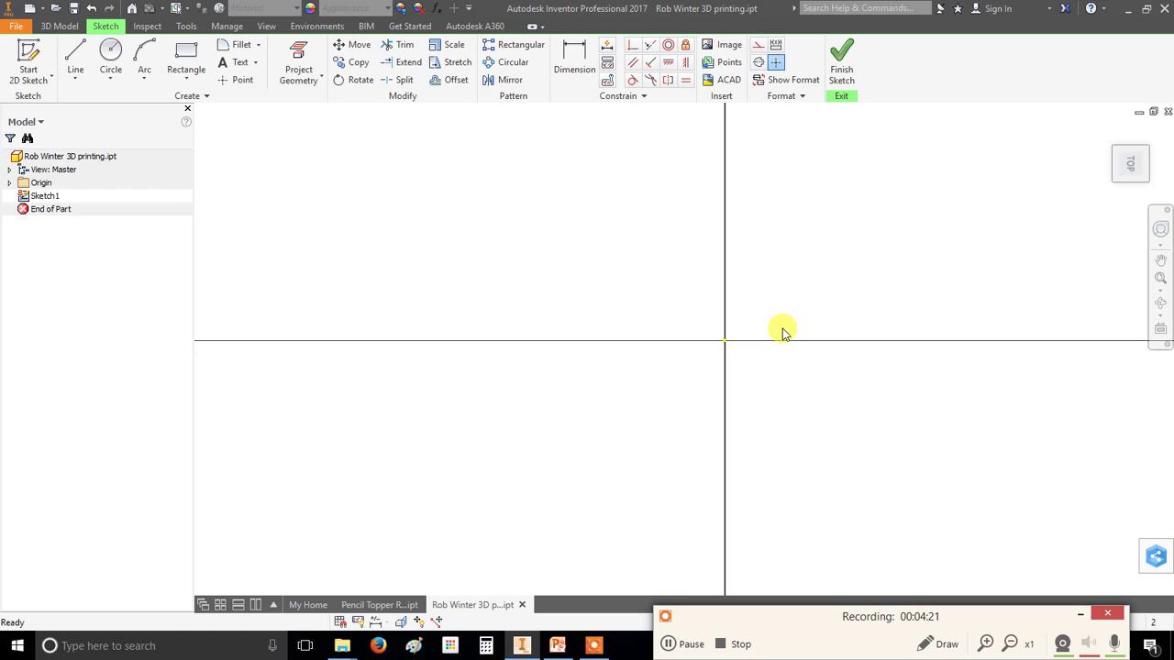
middle_click_drag(859, 320, 694, 334)
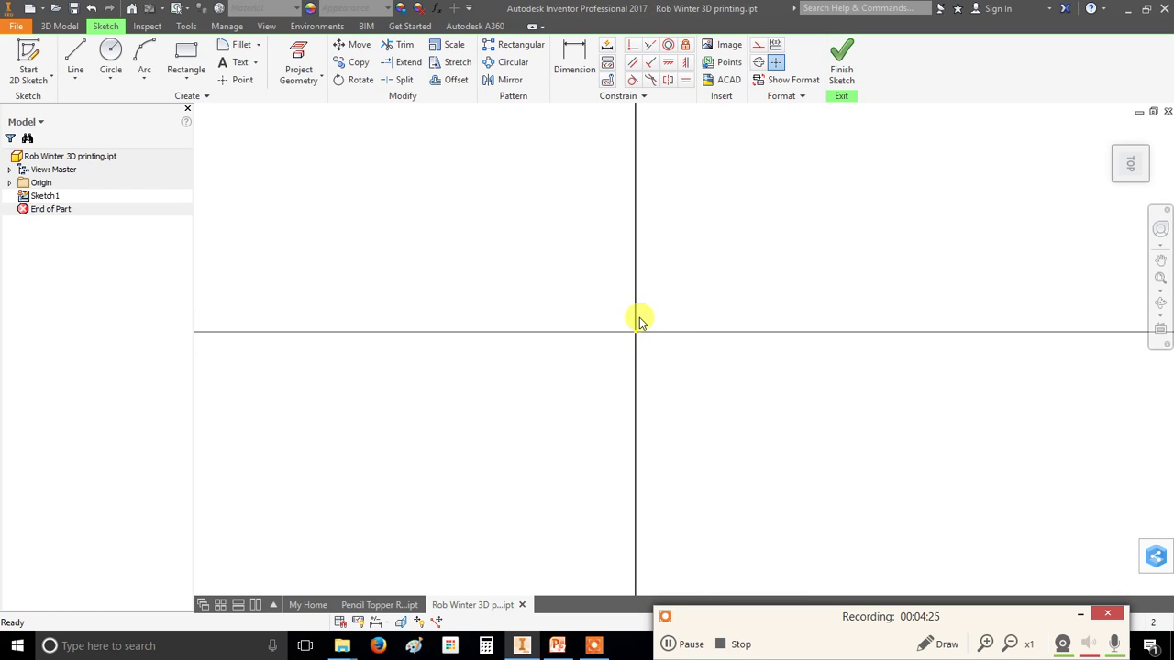
scroll(611, 333, "up", 1)
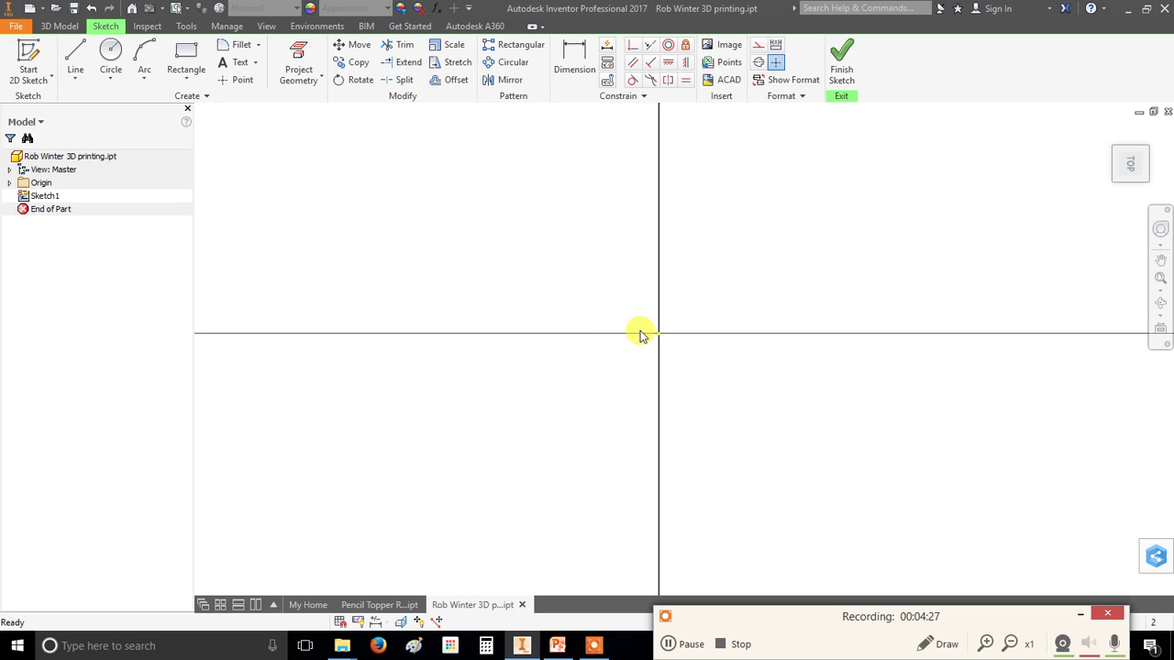
Draw a two-point rectangle from the sketch origin up and to the right
left_click(188, 60)
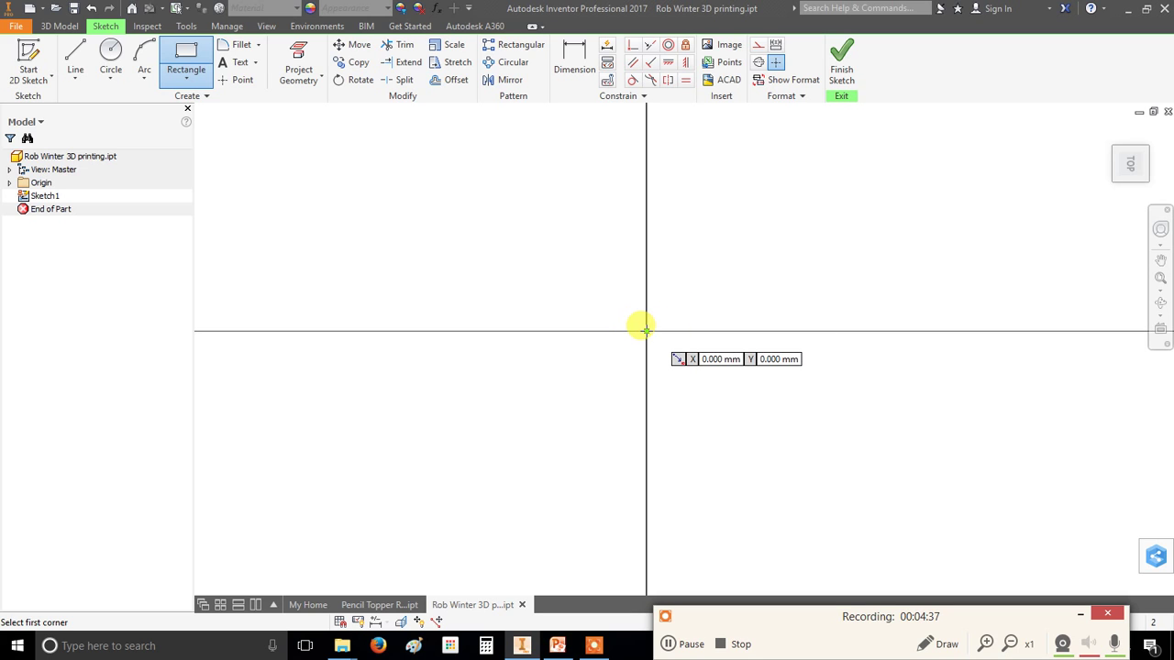
left_click(647, 330)
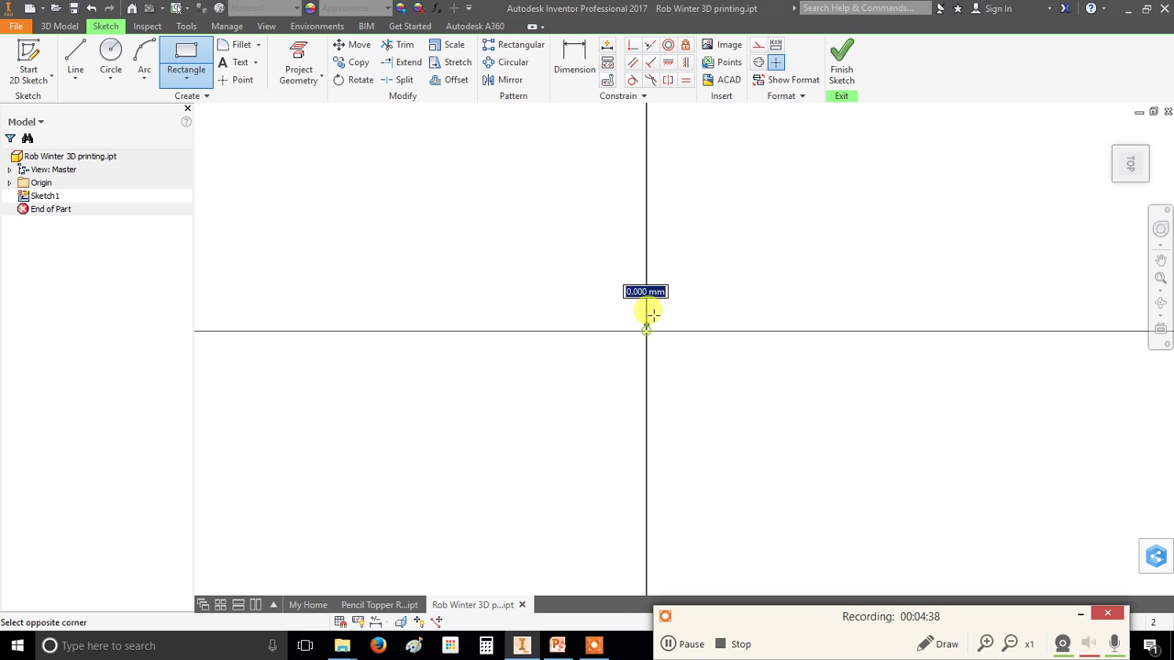
left_click(765, 271)
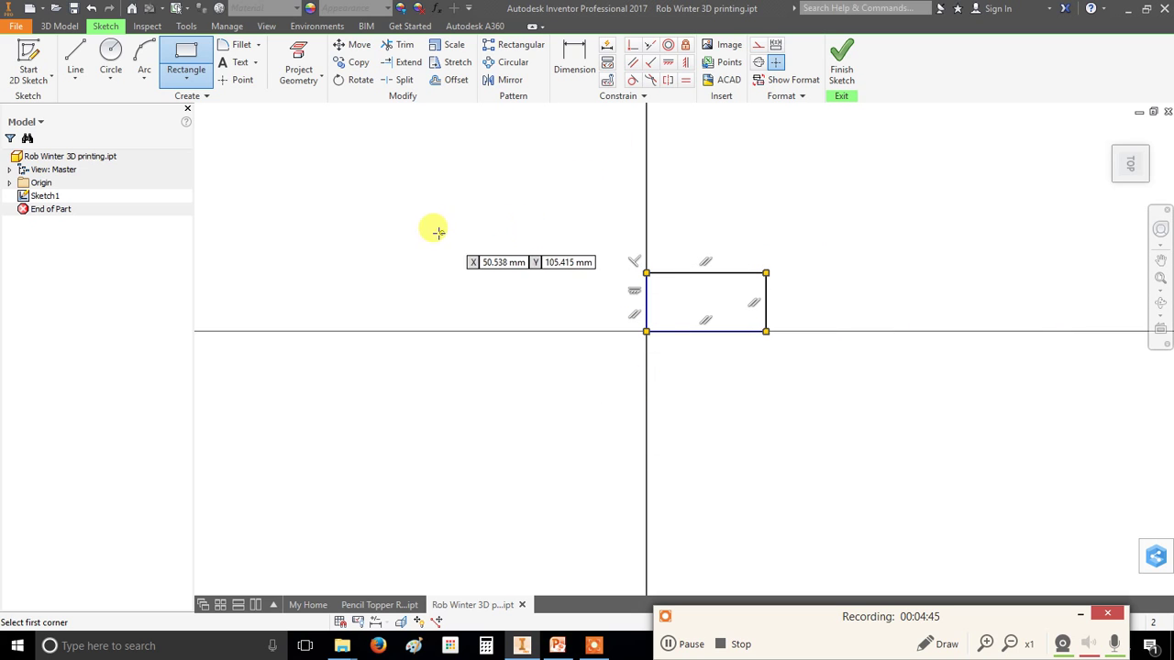
right_click(505, 227)
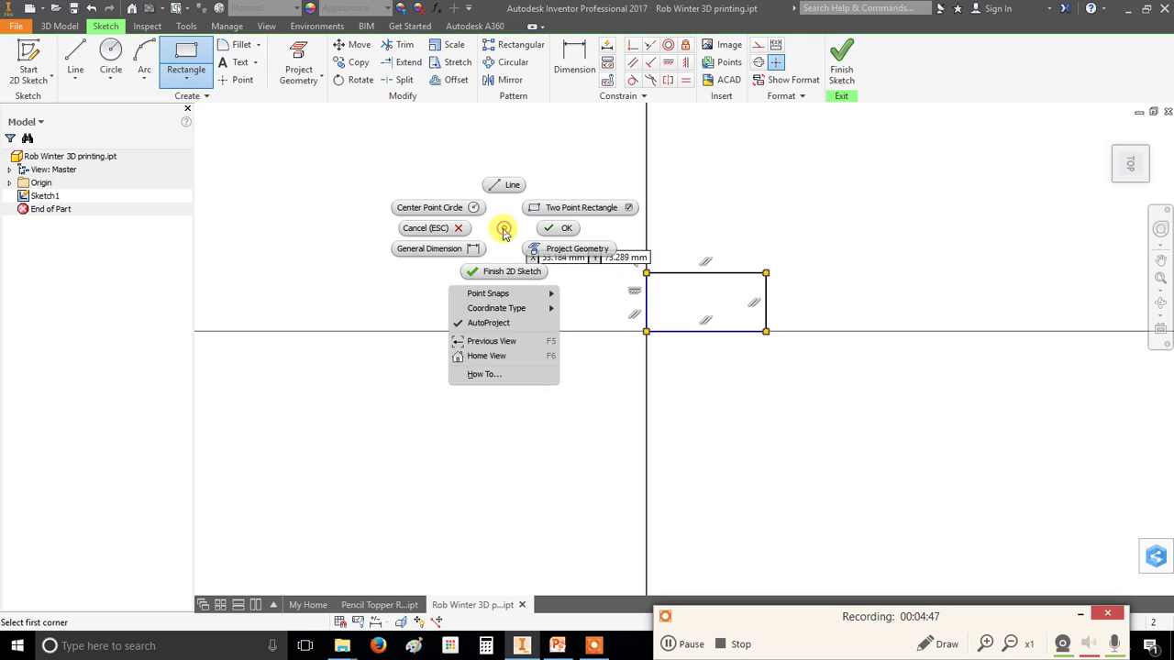
left_click(562, 234)
scroll(757, 289, "up", 5)
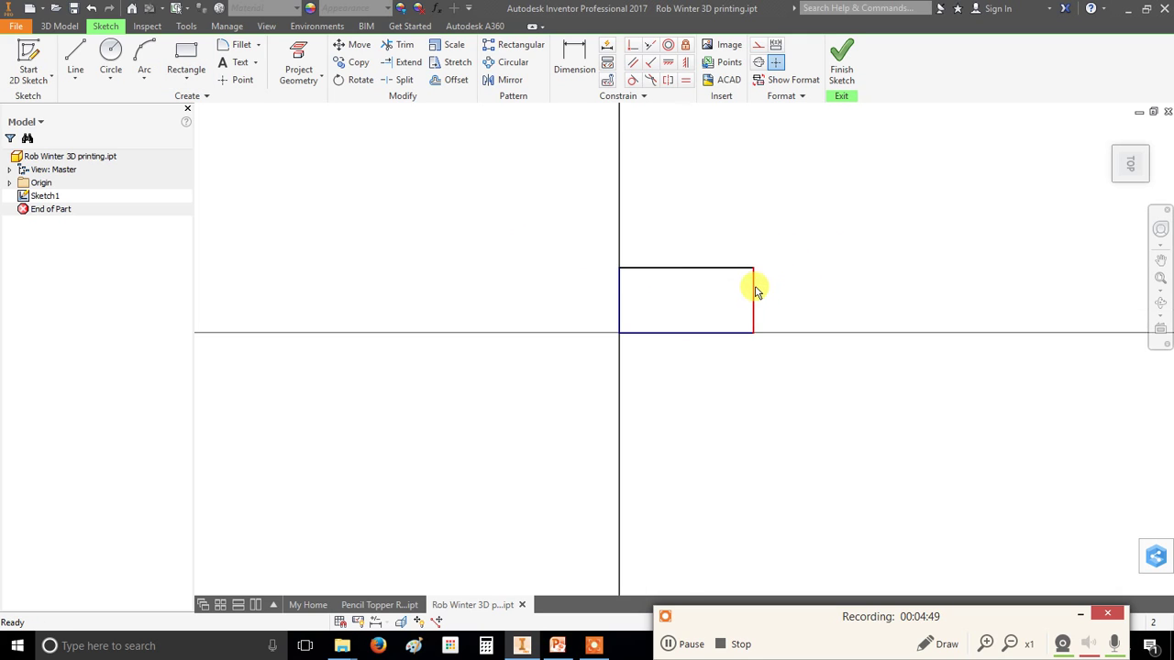
scroll(757, 290, "down", 3)
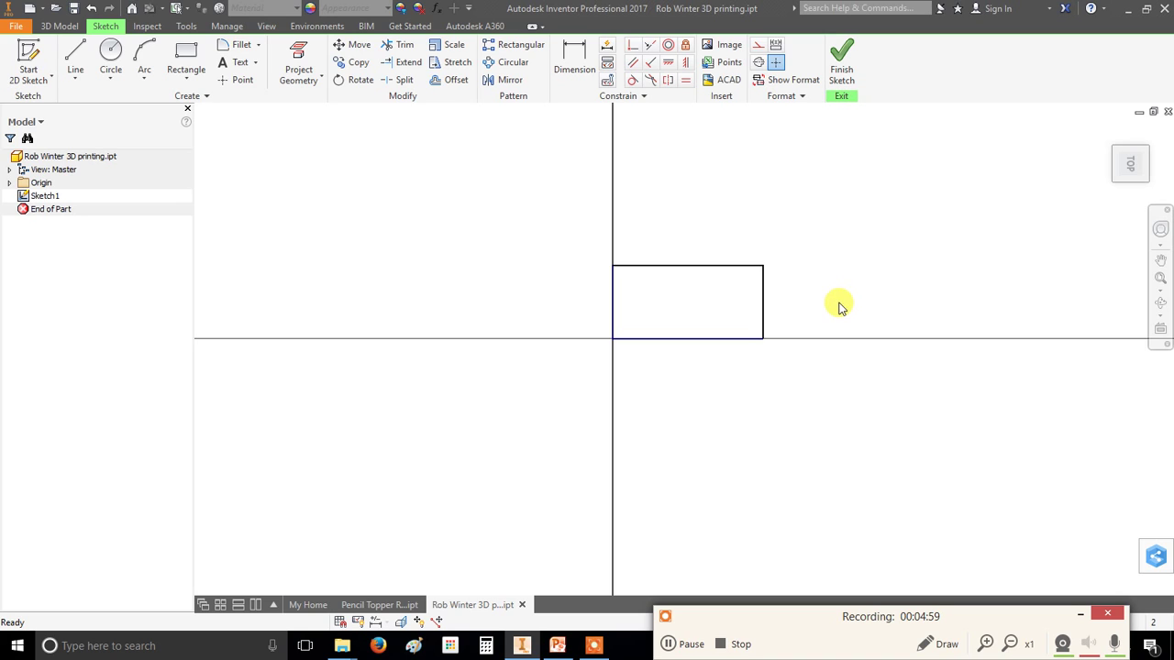
middle_click_drag(846, 301, 807, 306)
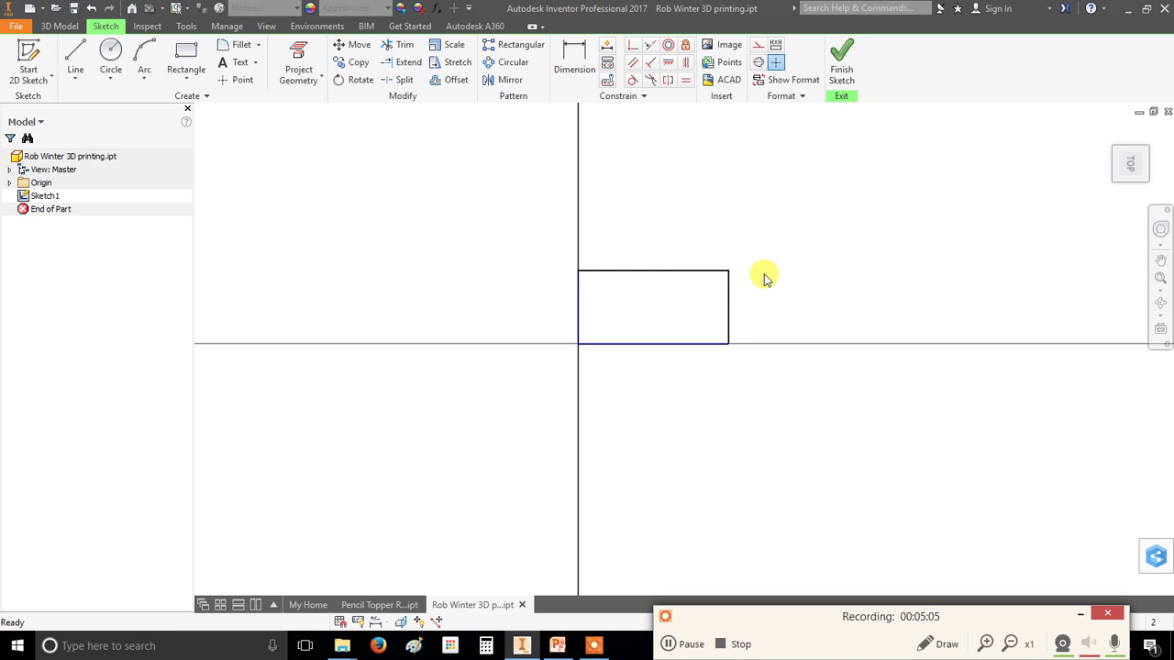
mouse_move(772, 288)
middle_mouse_down()
mouse_move(760, 287)
mouse_move(834, 281)
mouse_move(629, 287)
mouse_move(831, 293)
mouse_move(838, 192)
mouse_move(642, 275)
mouse_move(836, 407)
mouse_move(673, 205)
mouse_move(645, 375)
mouse_move(715, 267)
mouse_move(749, 328)
mouse_move(728, 333)
middle_mouse_up()
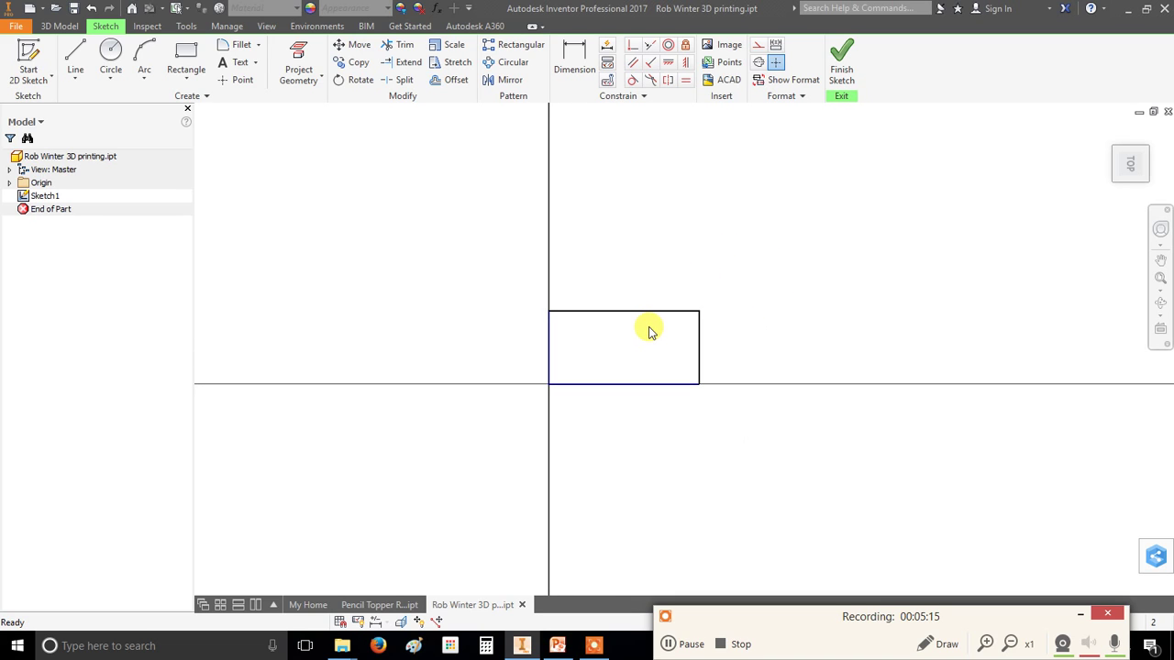
scroll(649, 331, "up", 5)
scroll(648, 331, "down", 8)
scroll(648, 332, "up", 8)
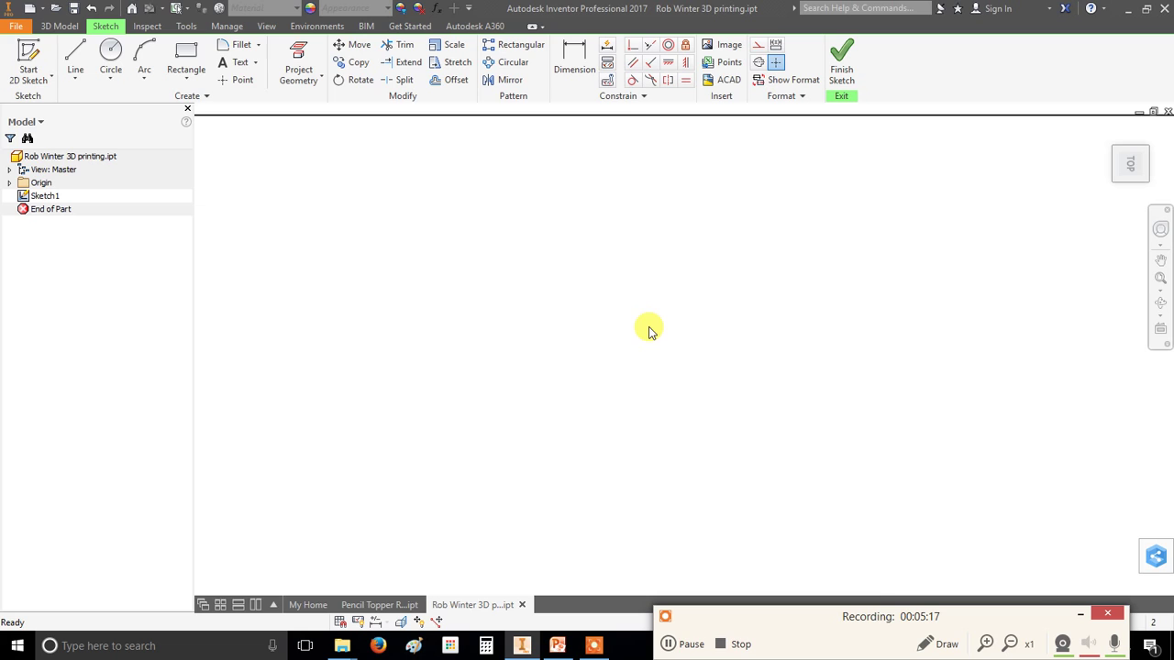
scroll(648, 332, "down", 6)
scroll(647, 330, "up", 7)
scroll(644, 333, "down", 4)
scroll(639, 333, "down", 3)
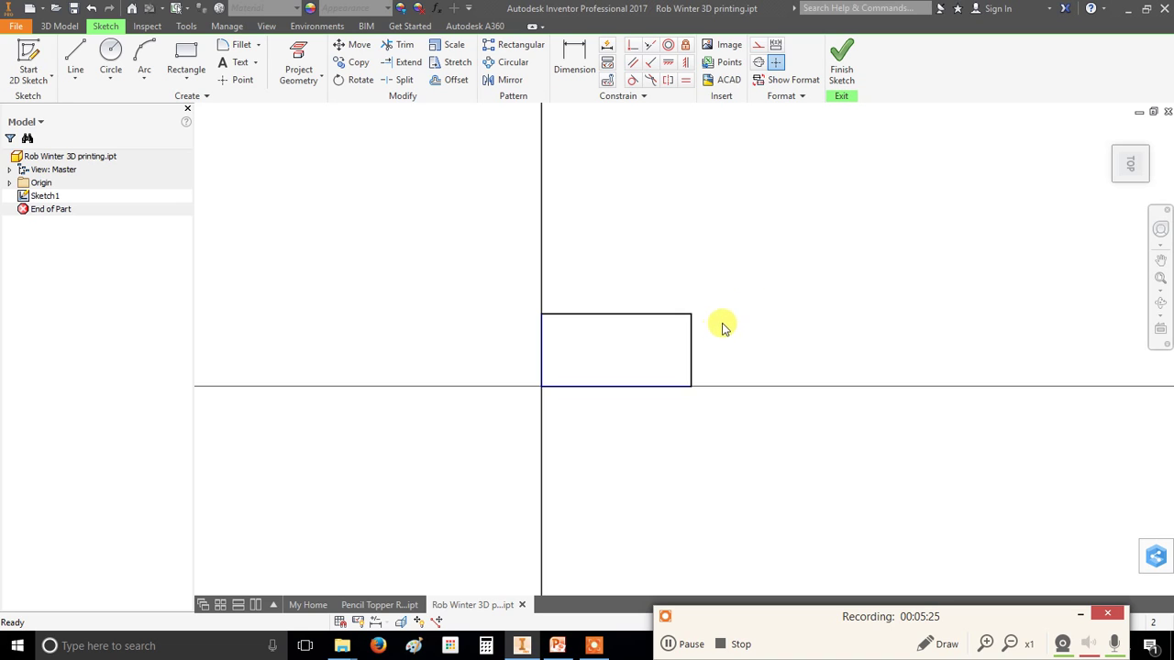
key("F4")
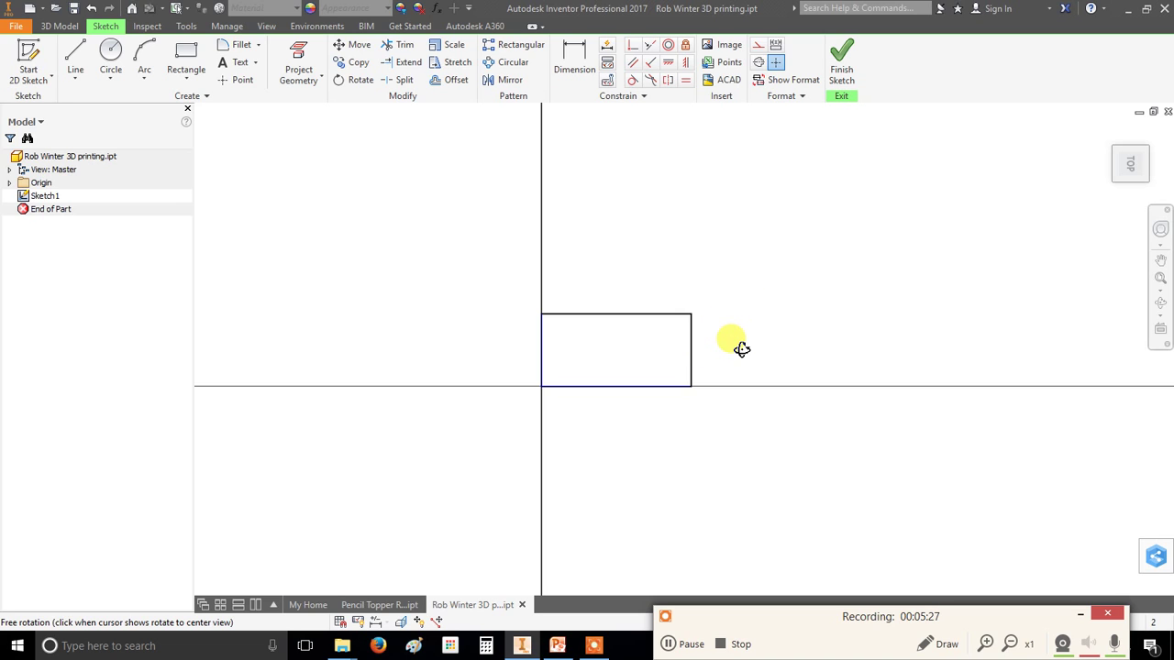
mouse_move(740, 348)
left_mouse_down()
mouse_move(734, 325)
mouse_move(626, 296)
mouse_move(681, 280)
mouse_move(820, 299)
mouse_move(778, 264)
mouse_move(702, 267)
mouse_move(670, 302)
mouse_move(773, 322)
mouse_move(782, 361)
mouse_move(736, 312)
mouse_move(660, 267)
mouse_move(602, 267)
left_mouse_up()
key("Escape")
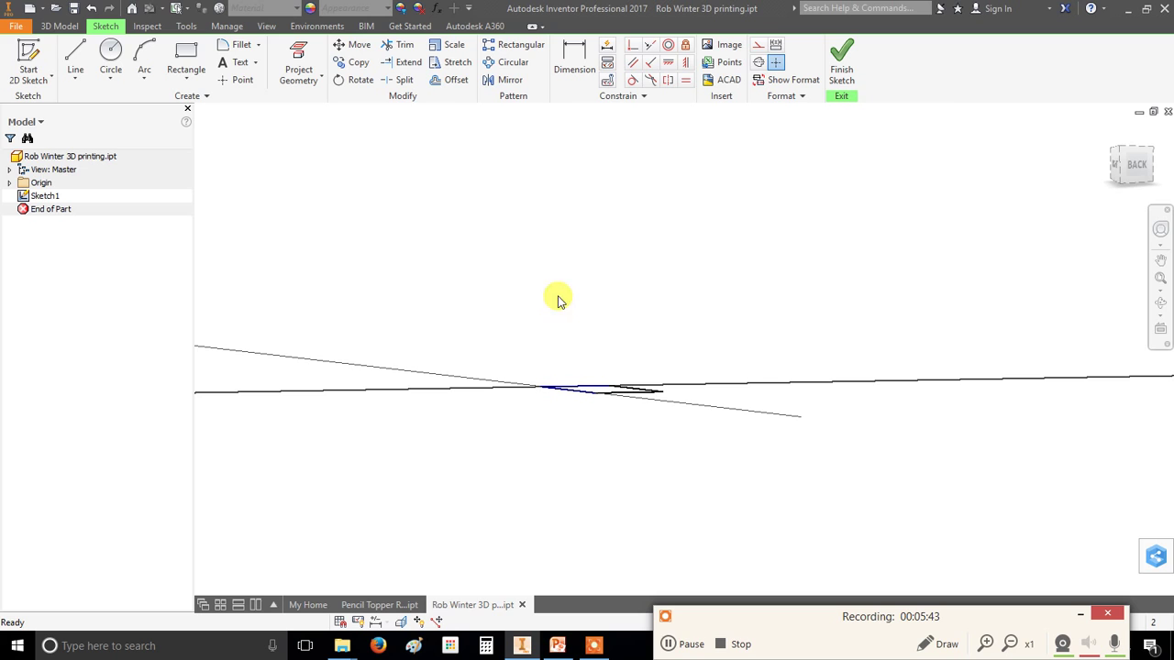
left_click(1160, 328)
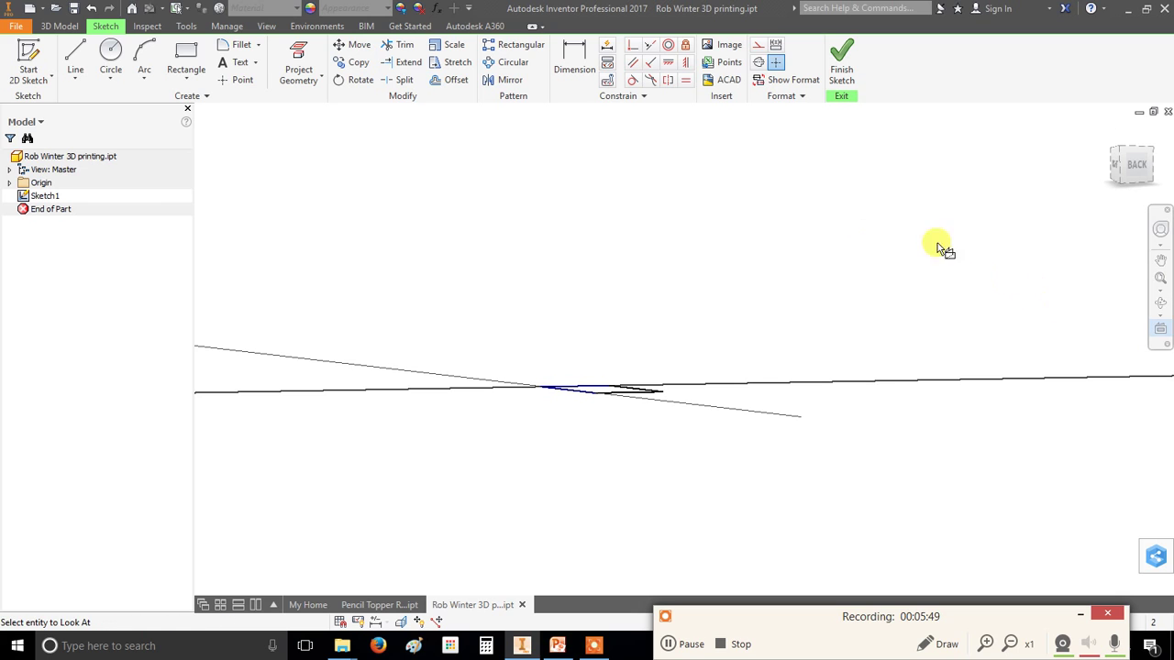
left_click(46, 197)
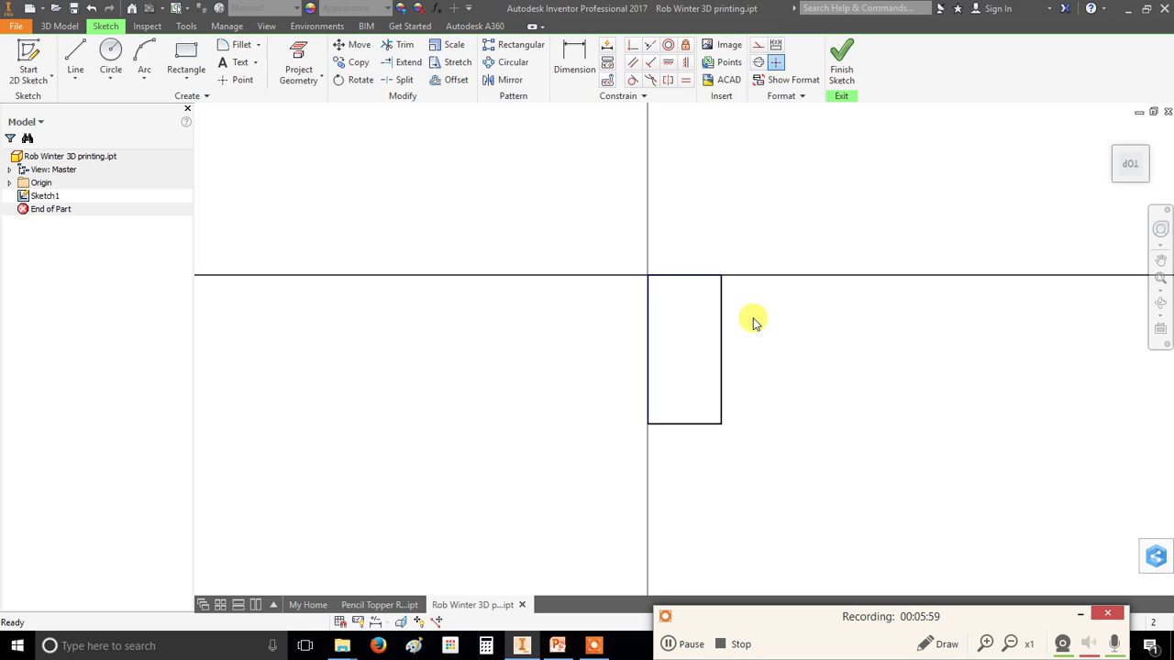
scroll(753, 321, "down", 3)
scroll(754, 321, "up", 3)
mouse_move(751, 320)
middle_mouse_down()
mouse_move(784, 332)
mouse_move(728, 327)
mouse_move(767, 336)
mouse_move(713, 284)
mouse_move(720, 307)
mouse_move(788, 324)
mouse_move(707, 291)
mouse_move(744, 317)
mouse_move(777, 321)
middle_mouse_up()
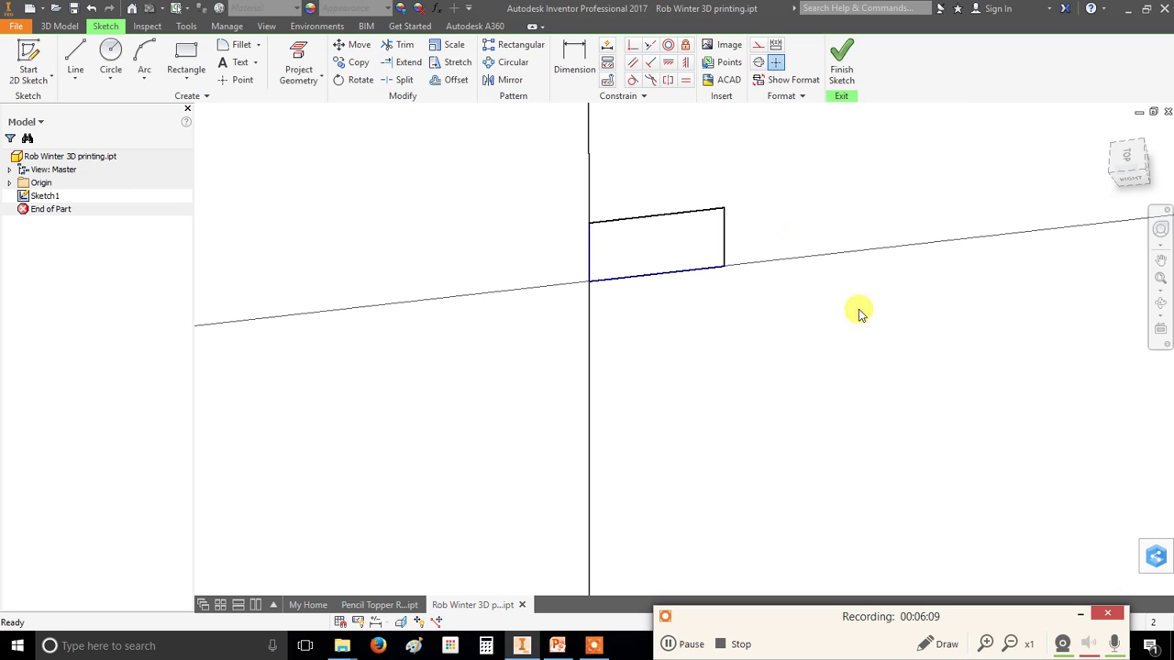
left_click(1161, 336)
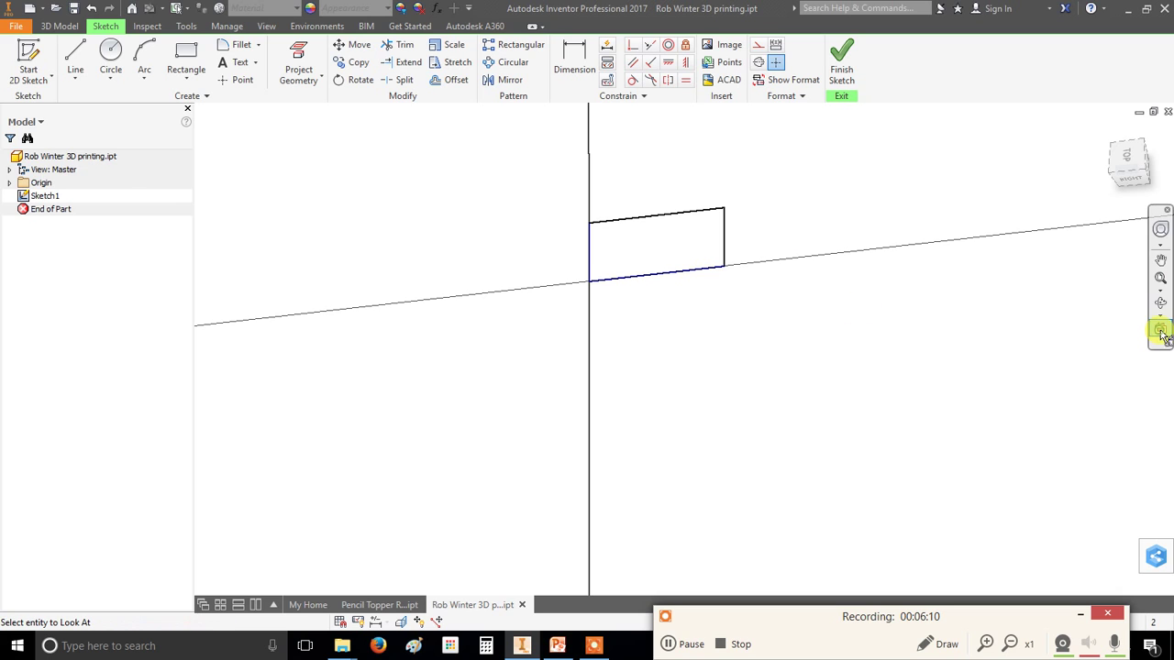
left_click(36, 197)
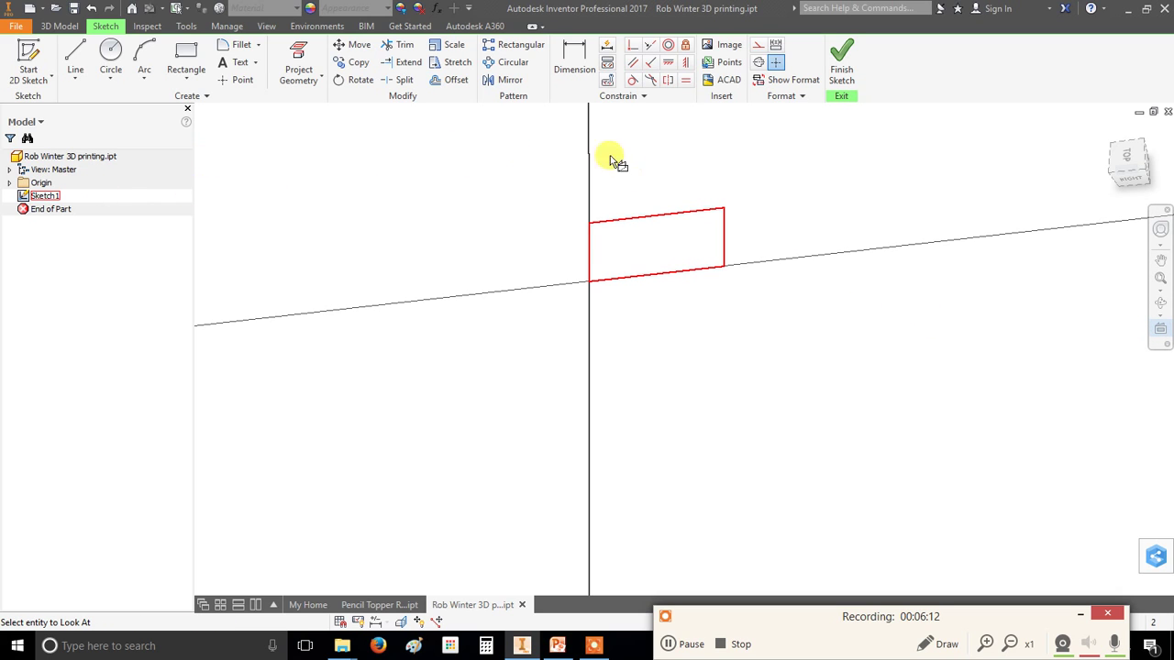
left_click(710, 214)
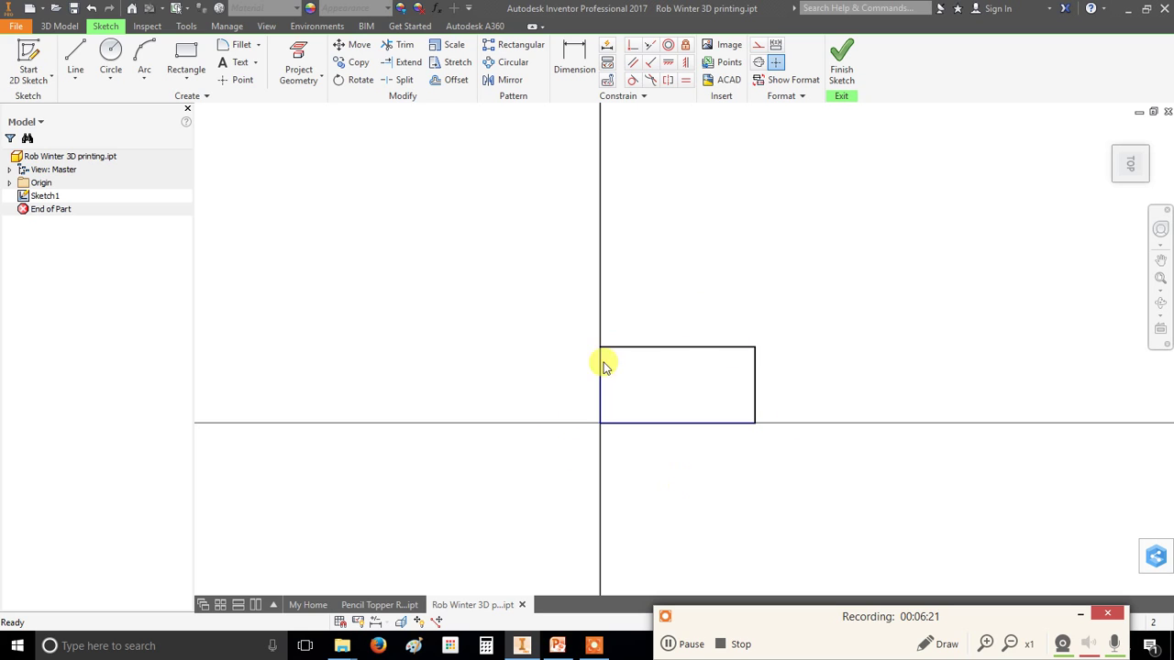
left_click(1061, 644)
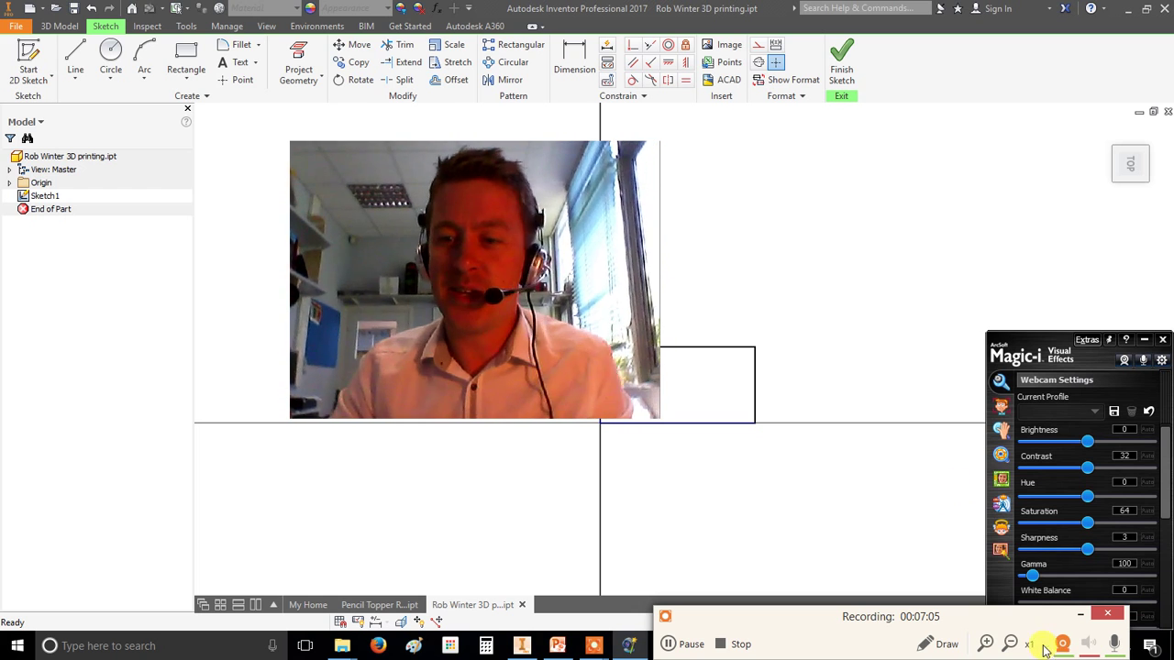
left_click(1145, 339)
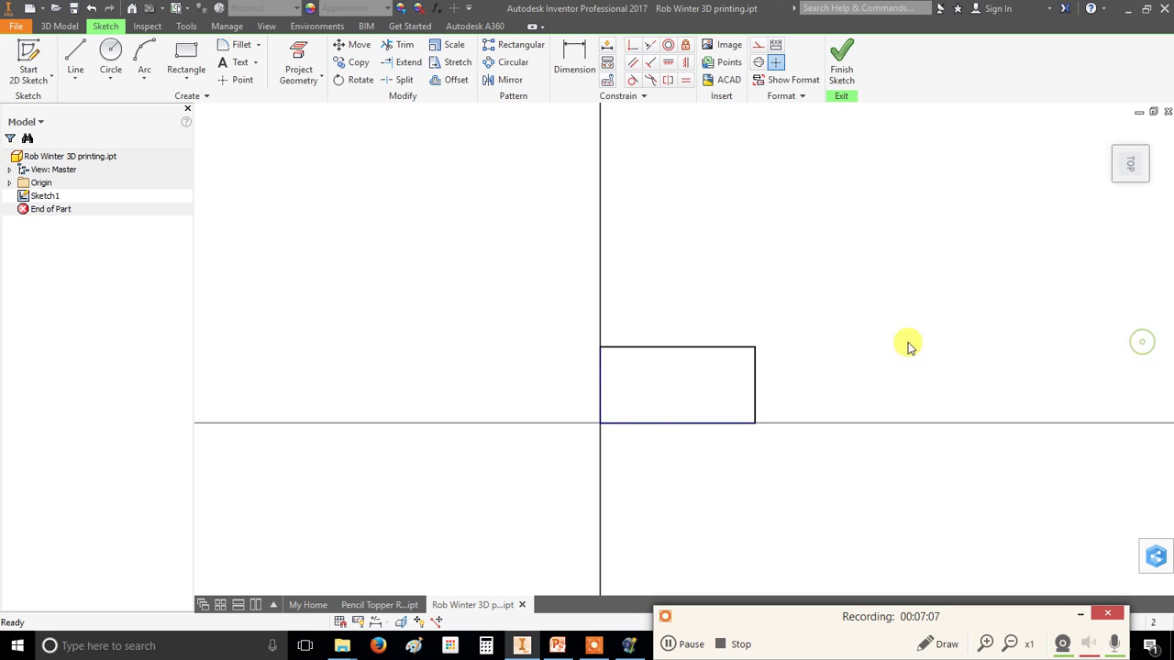
scroll(756, 410, "up", 5)
scroll(763, 408, "down", 6)
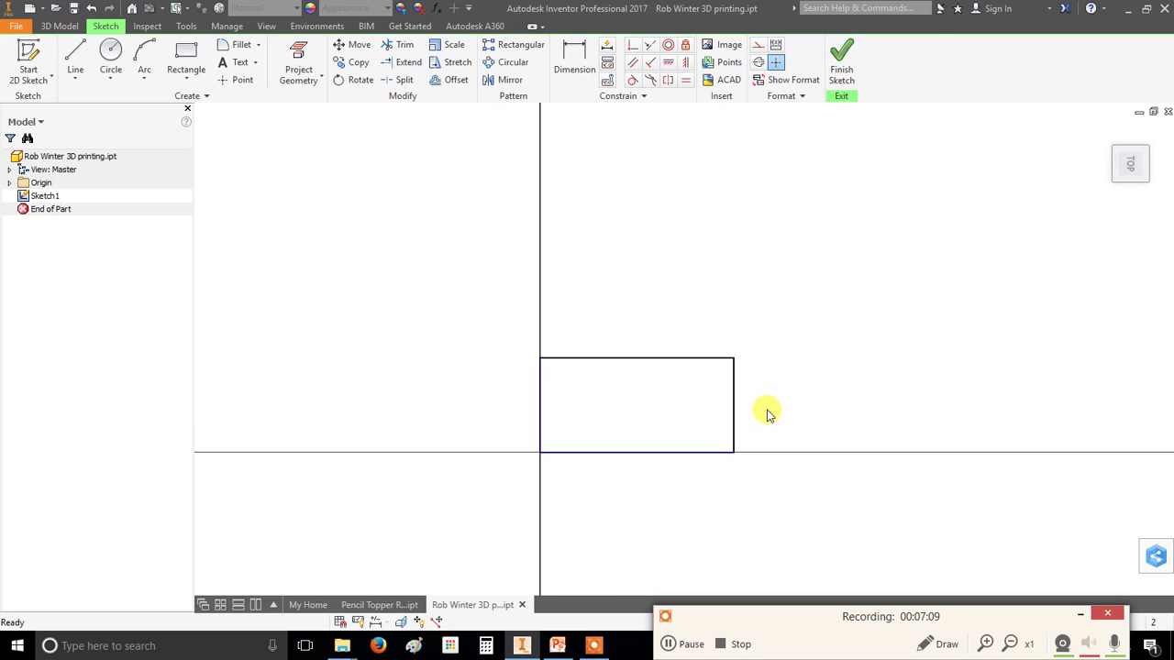
Dimension the rectangle's top edge to 45 and its right edge to 25
left_click(572, 65)
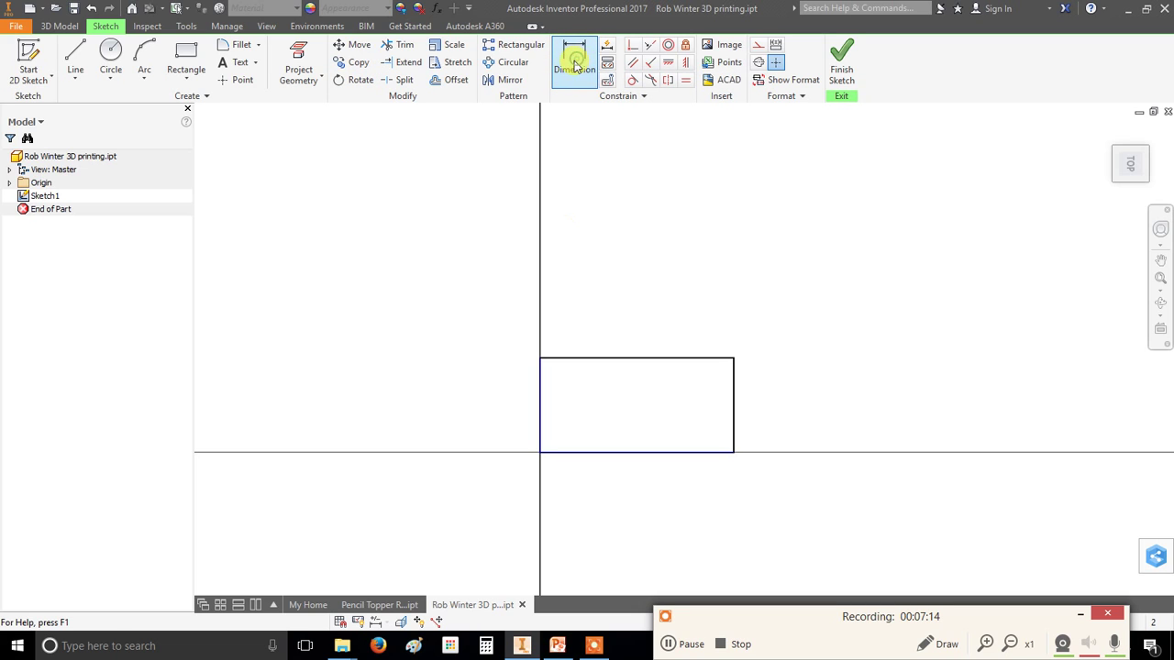
left_click(653, 358)
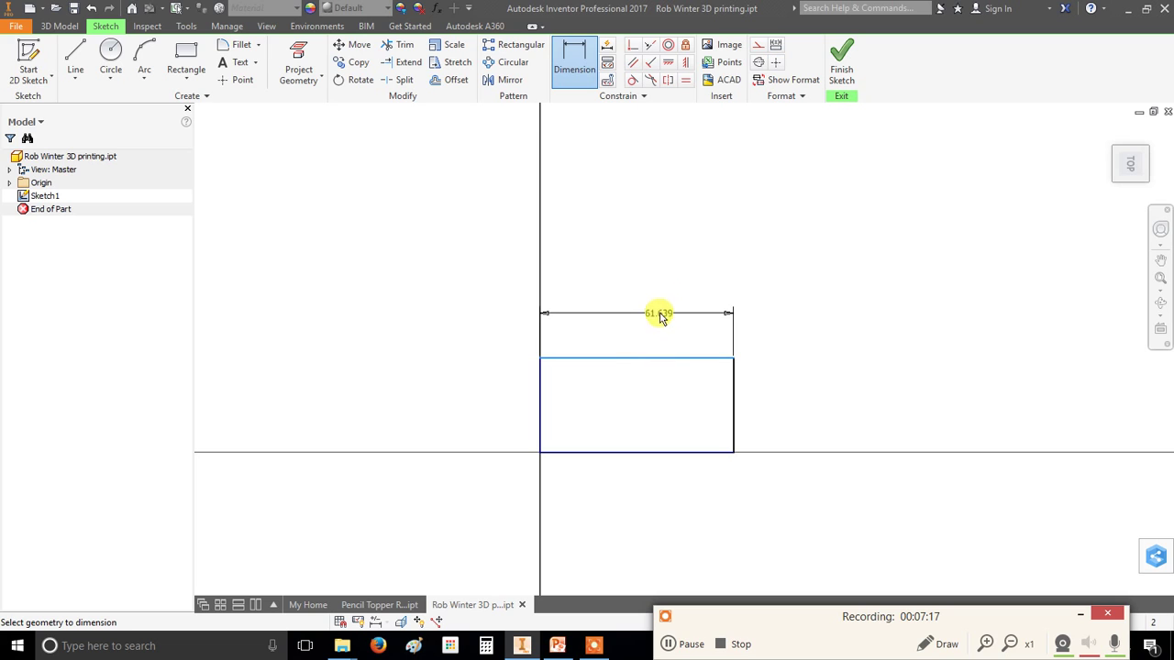
left_click(646, 278)
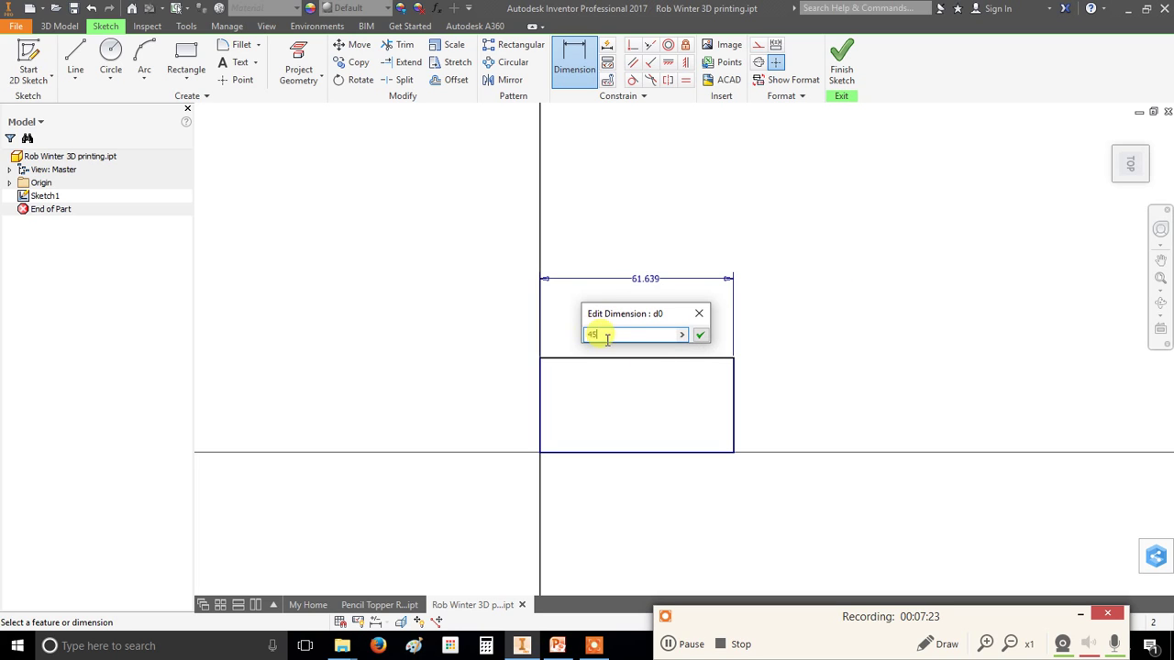
key("Return")
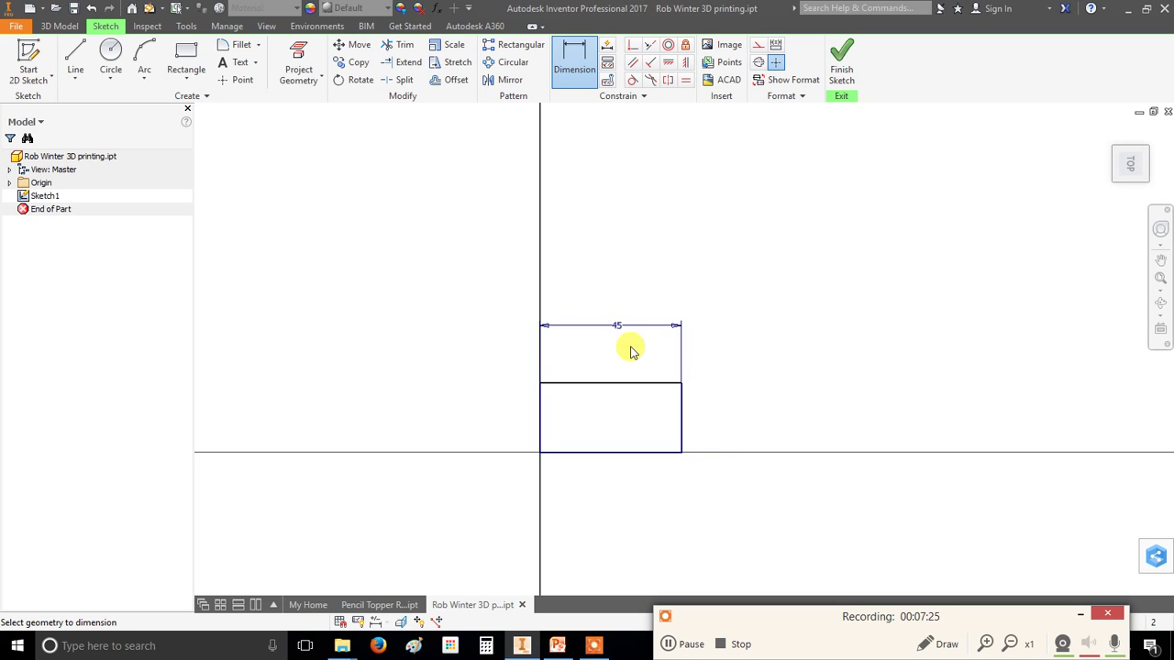
left_click(572, 57)
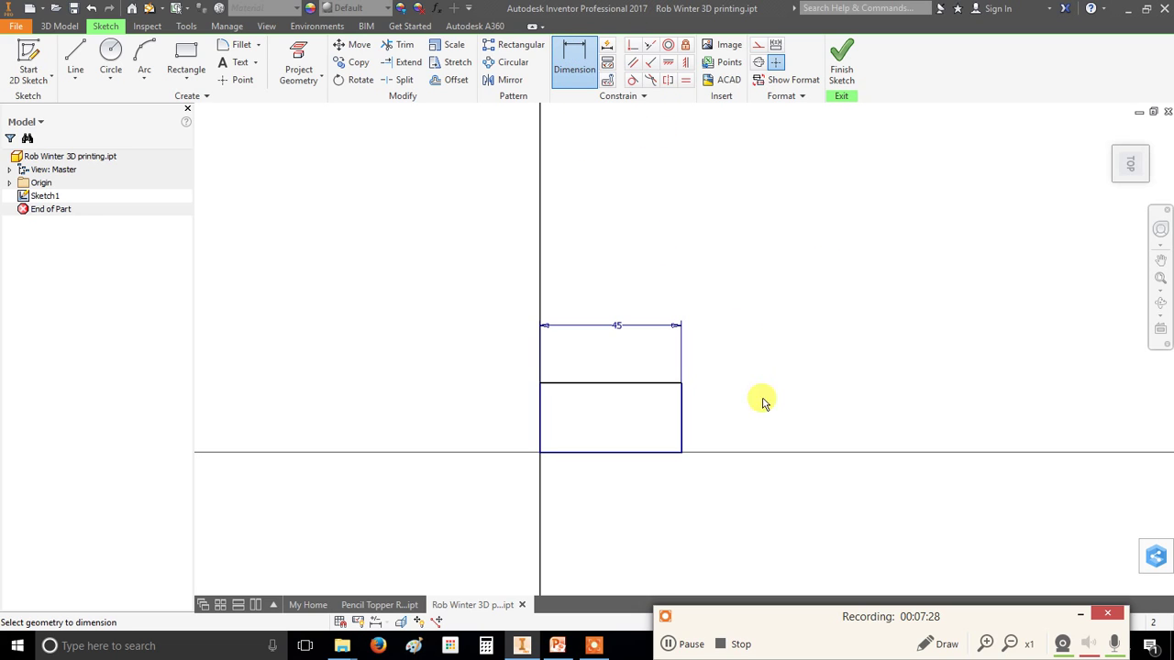
left_click(680, 425)
left_click(759, 431)
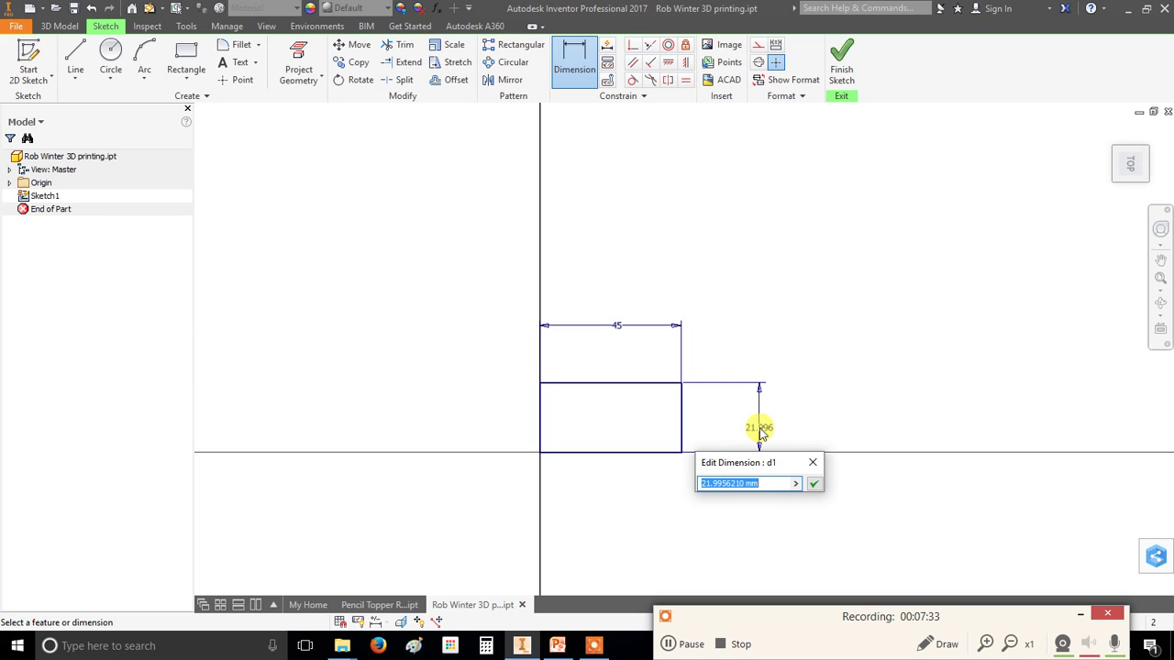
type("25")
key("Return")
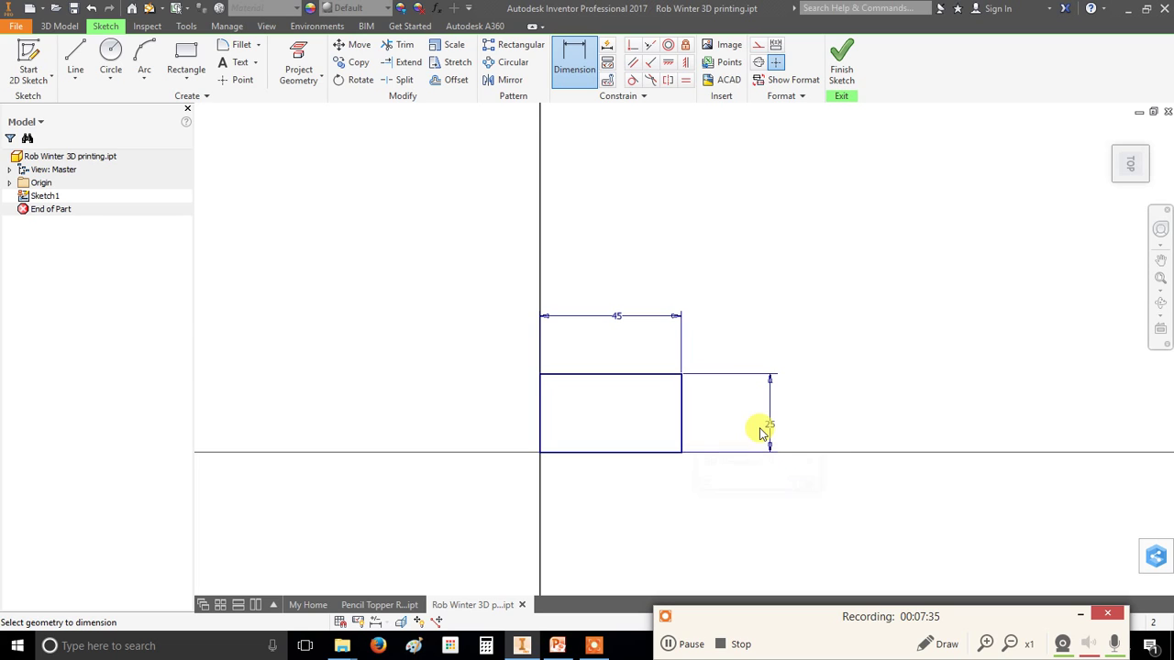
scroll(588, 418, "up", 3)
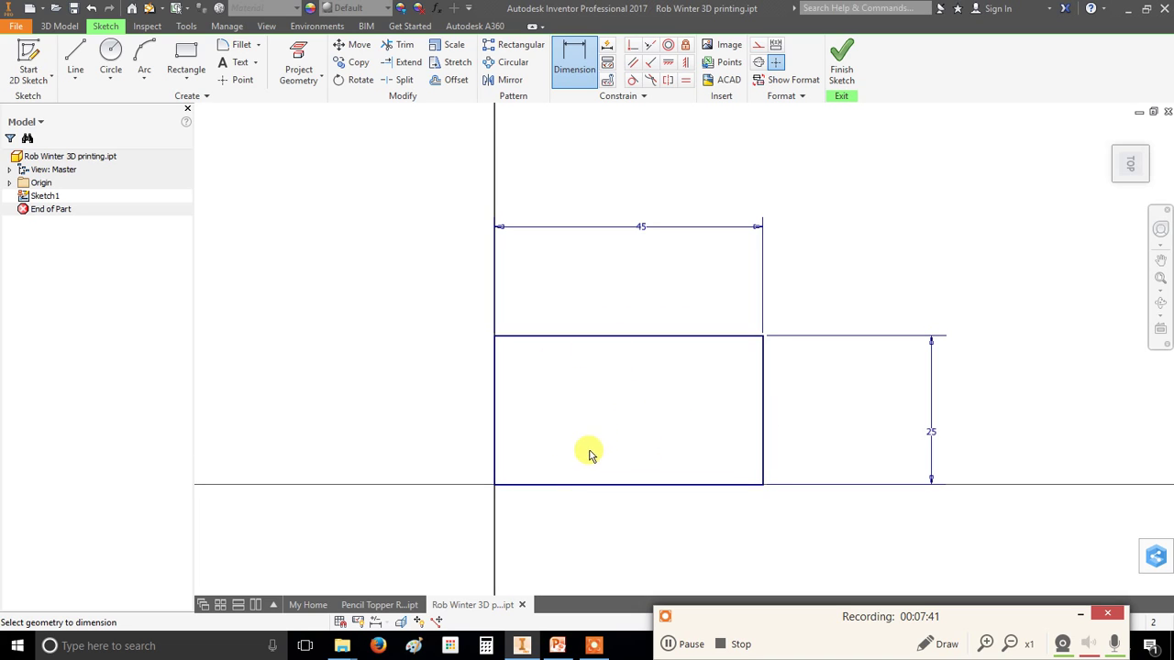
scroll(647, 434, "down", 2)
scroll(669, 424, "up", 3)
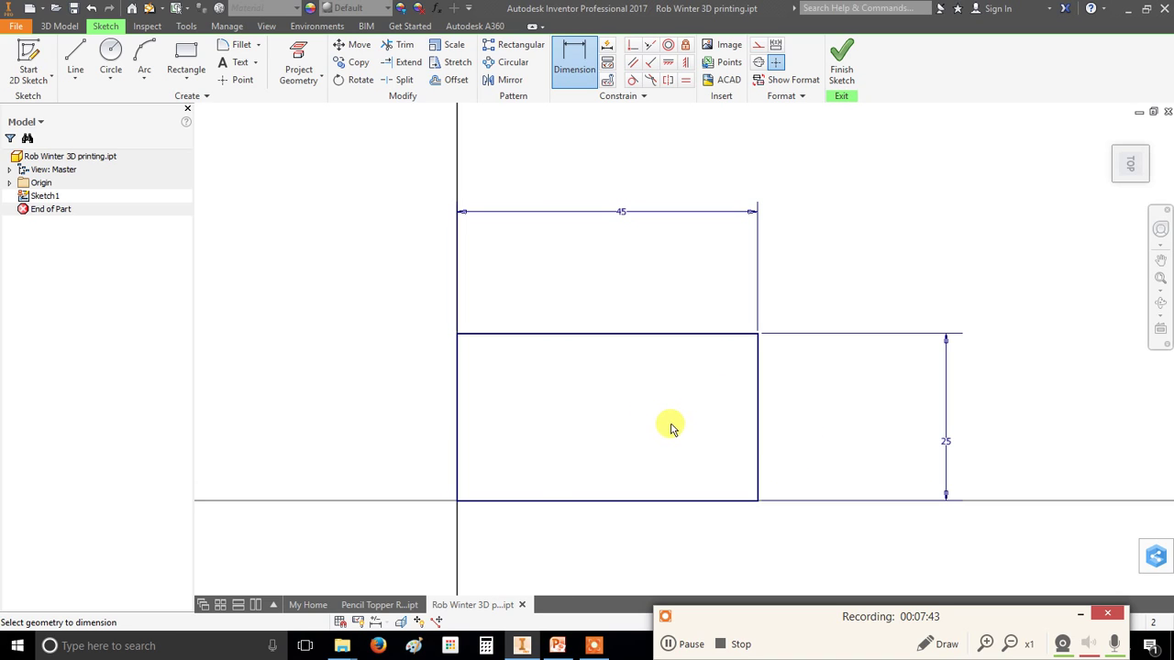
Place sketch text reading 'RW' near the rectangle's lower-left corner
left_click(235, 66)
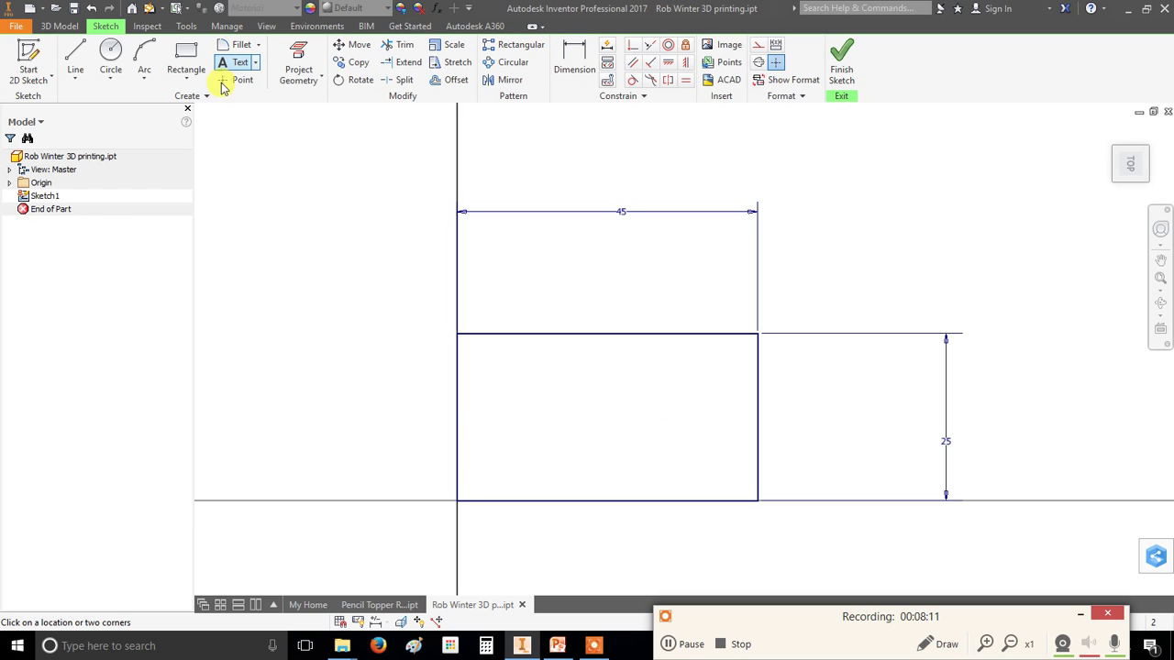
left_click(490, 481)
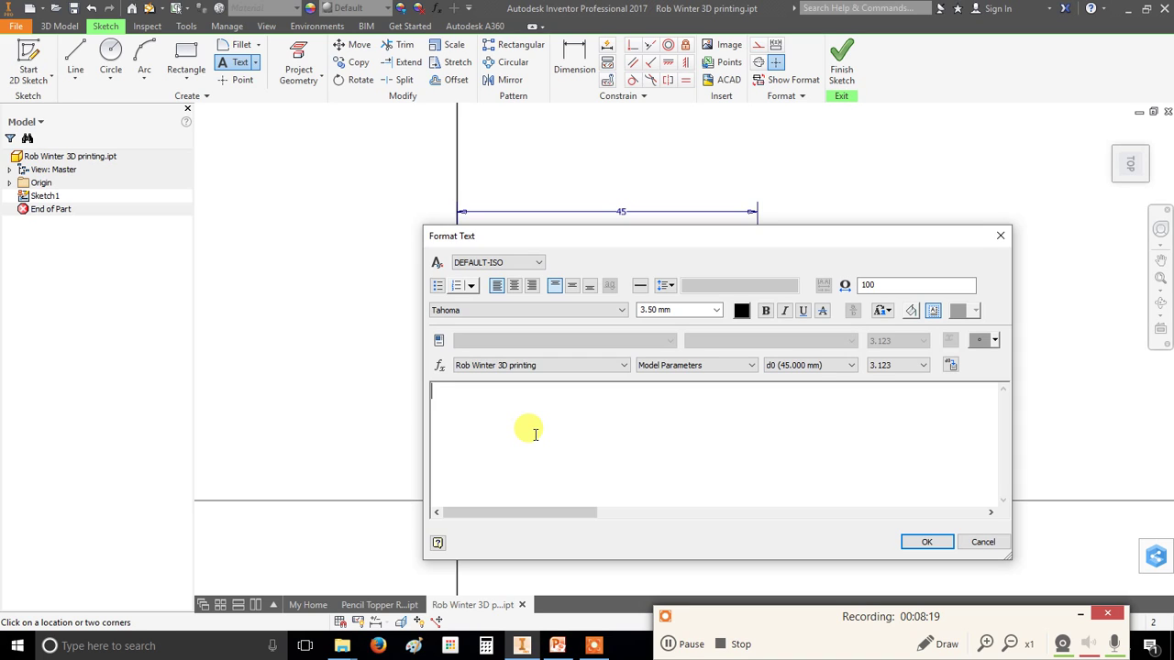
type("RW")
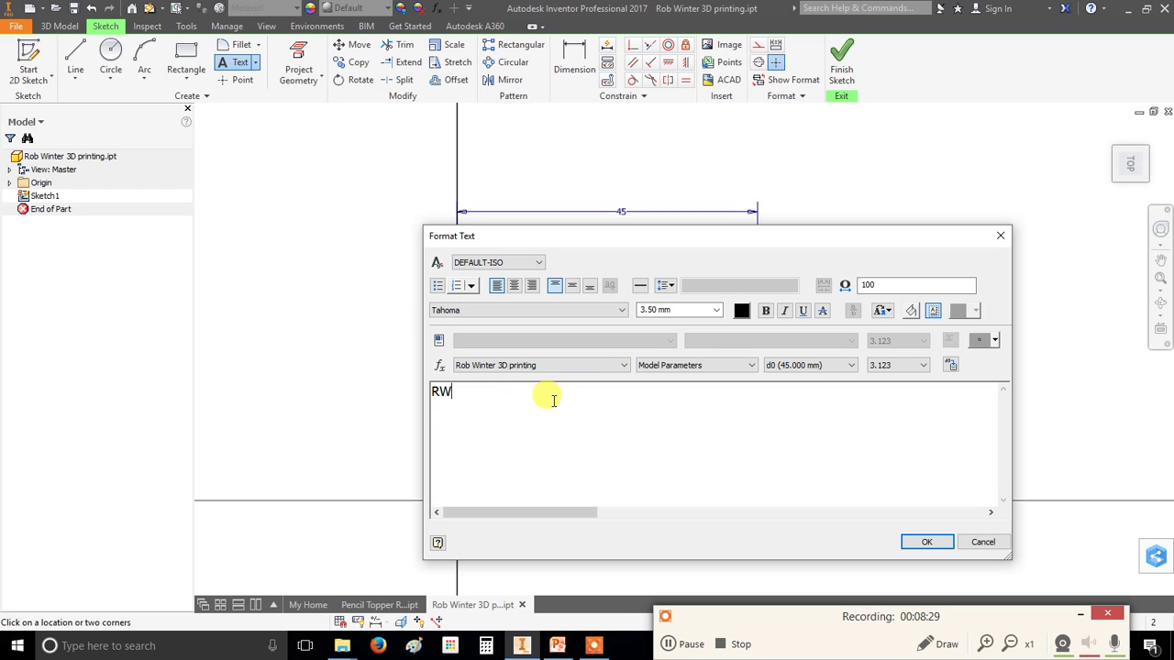
Format the RW text in Impact font at size 25 and place it
key("ctrl+a")
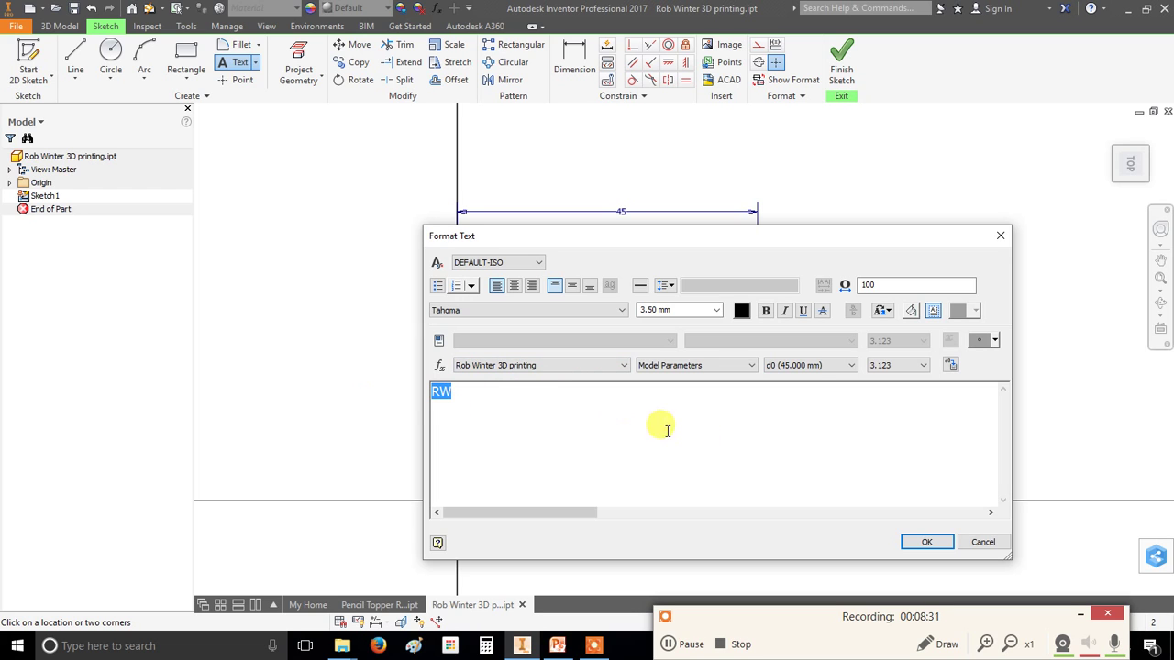
left_click(618, 313)
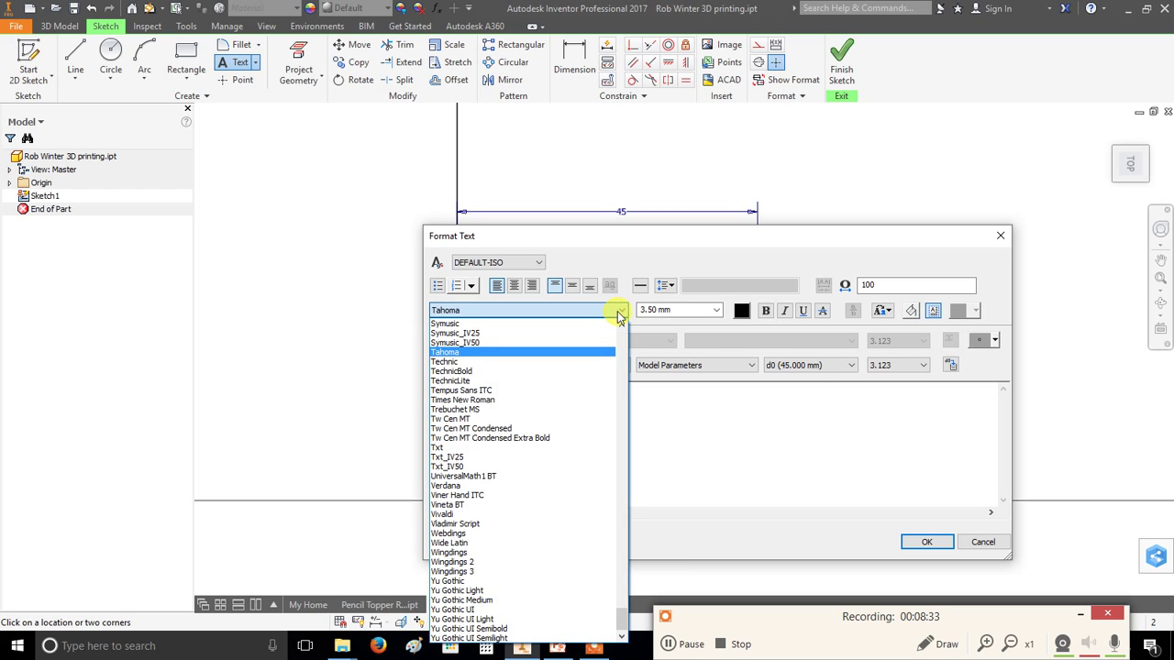
scroll(493, 500, "up", 20)
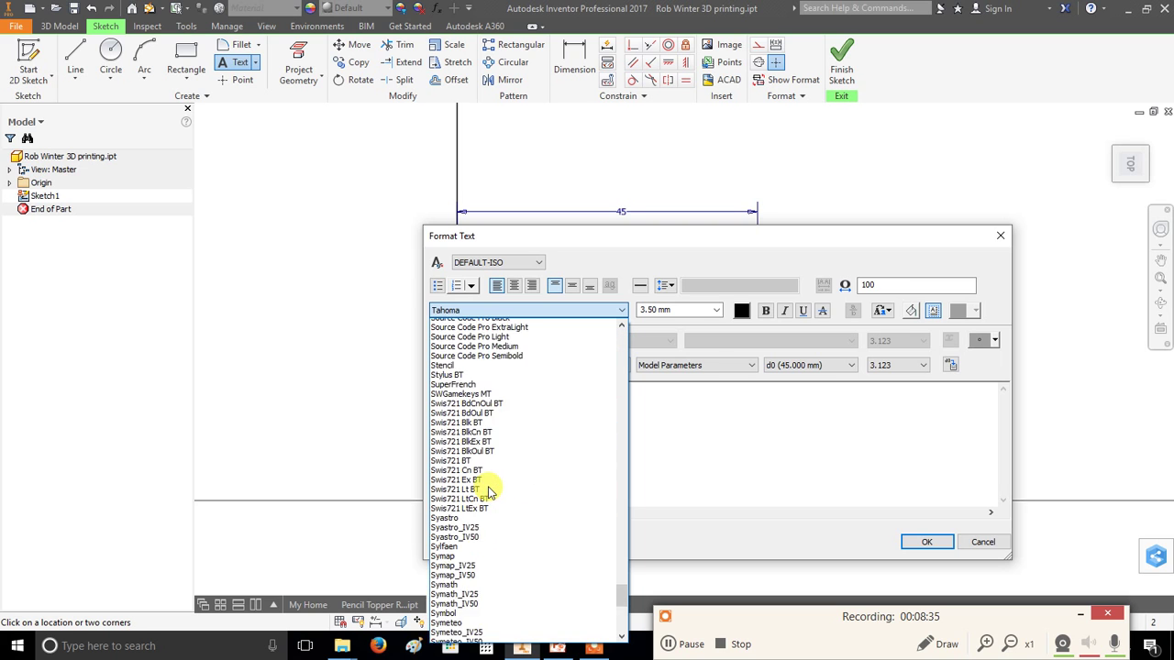
scroll(488, 492, "up", 20)
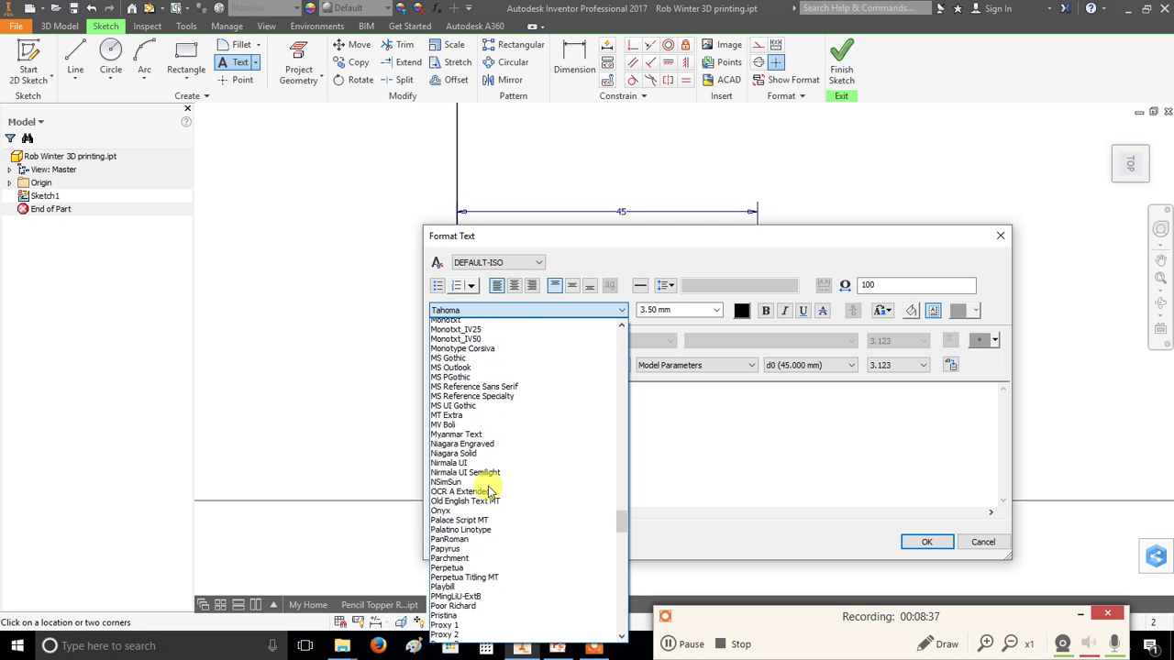
scroll(489, 493, "up", 15)
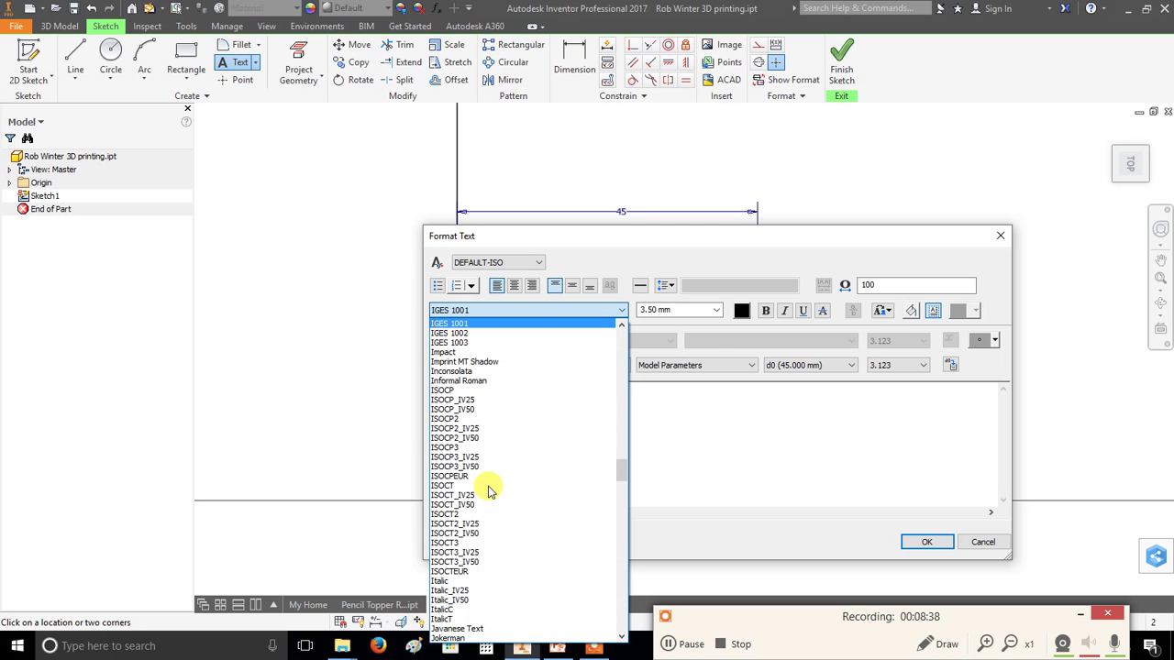
left_click(468, 353)
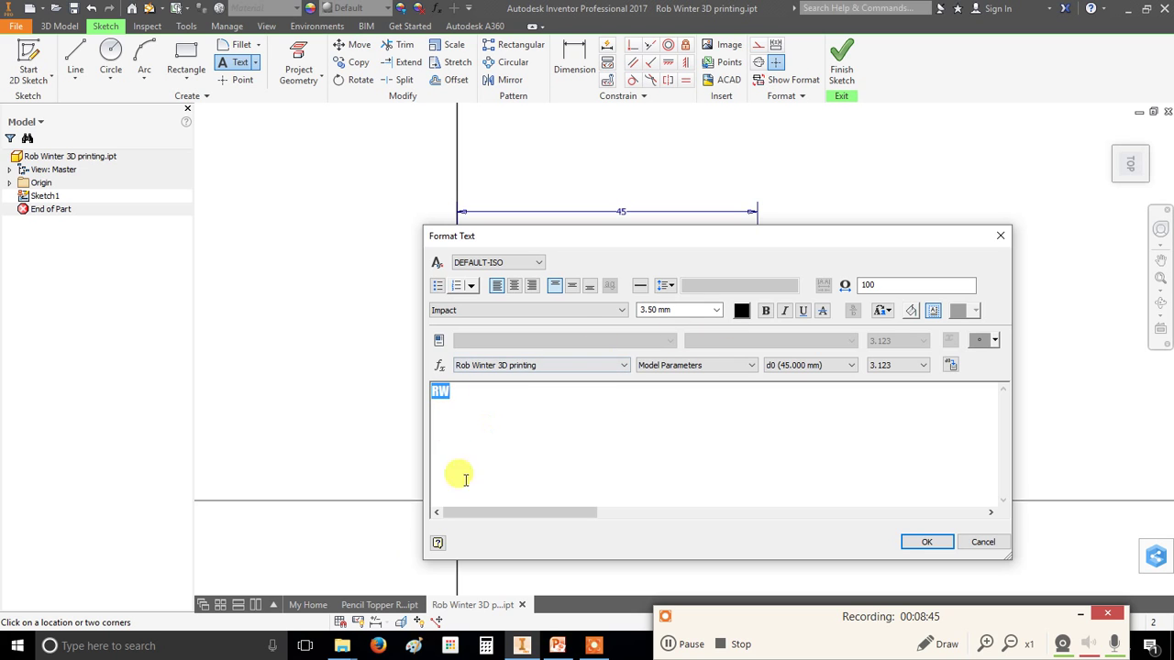
mouse_move(572, 245)
left_mouse_down()
mouse_move(466, 340)
mouse_move(448, 530)
left_mouse_up()
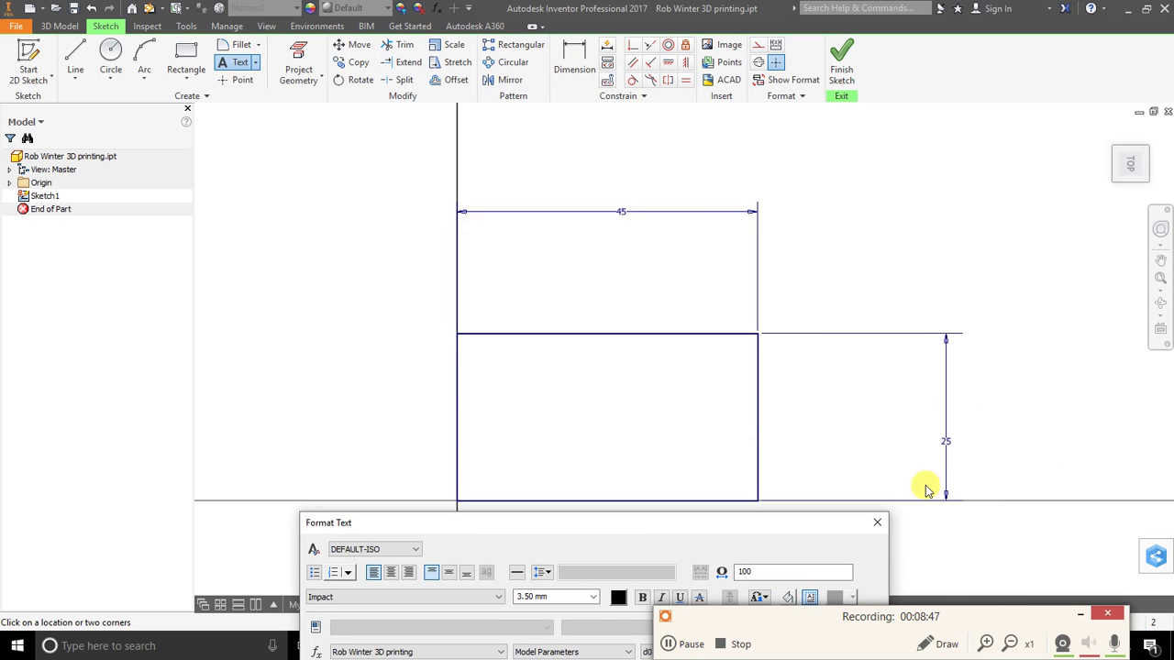
left_click_drag(663, 520, 720, 158)
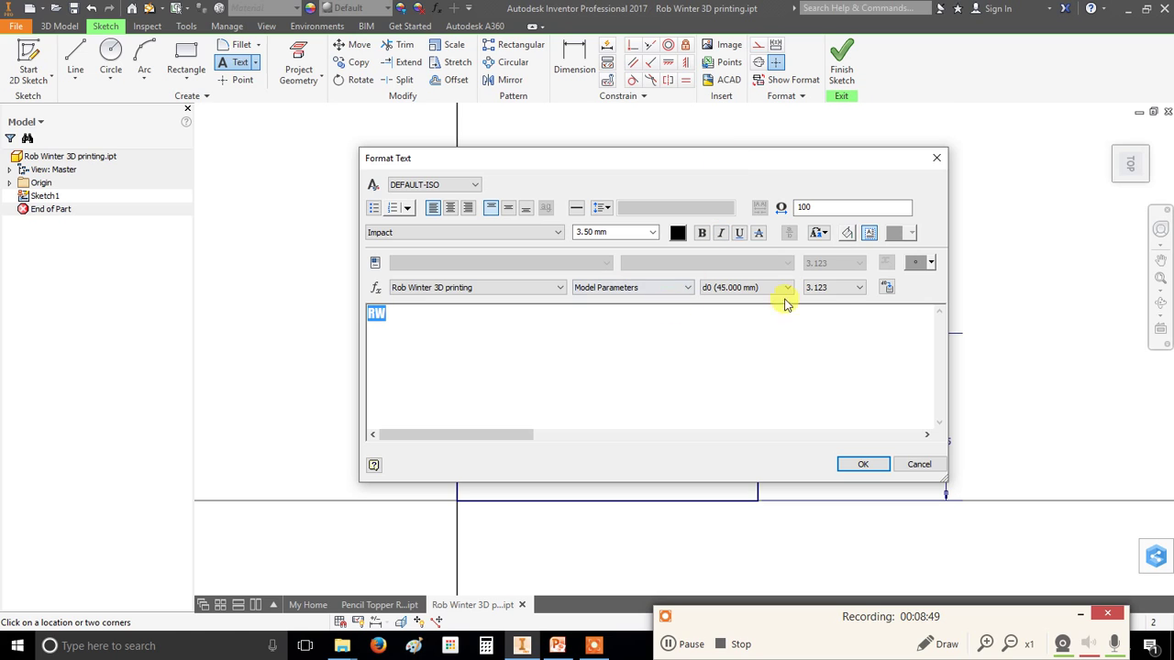
left_click(638, 232)
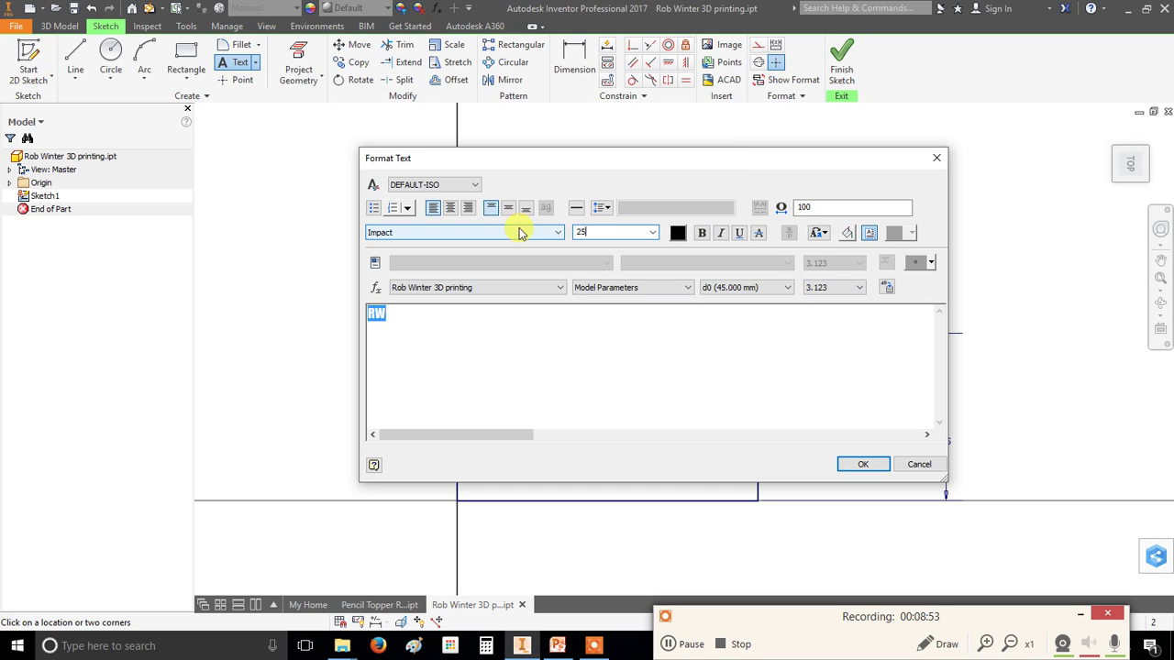
type("25")
left_click(863, 464)
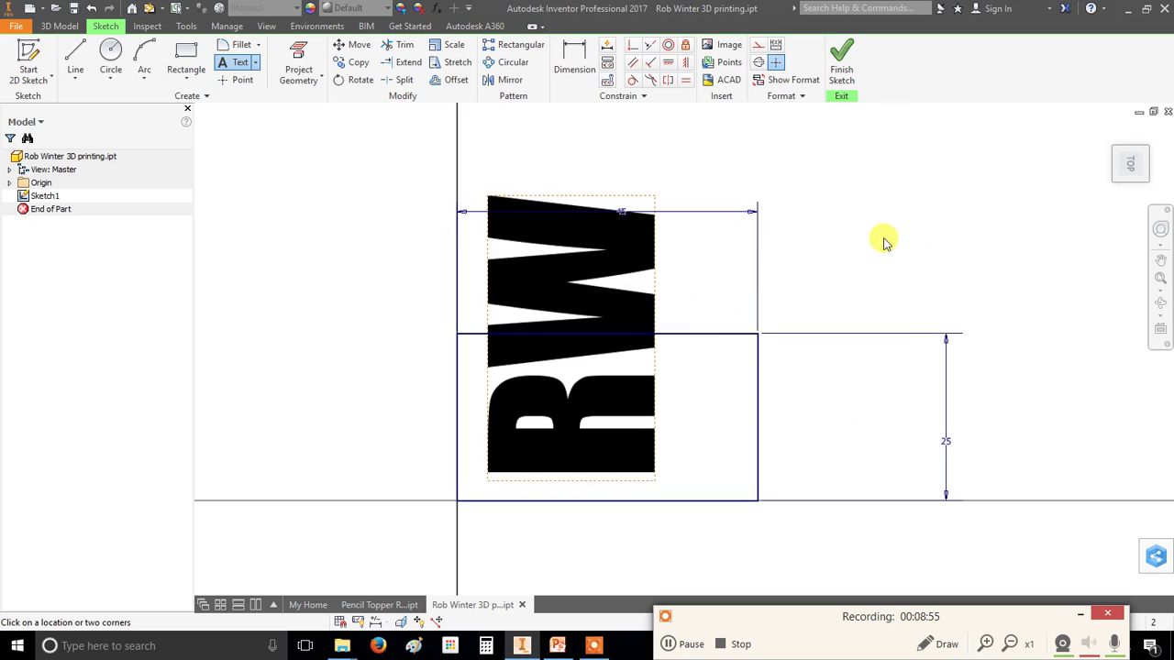
right_click(883, 239)
Try rotating the RW text about its lower-left corner, then close without applying
left_click(348, 231)
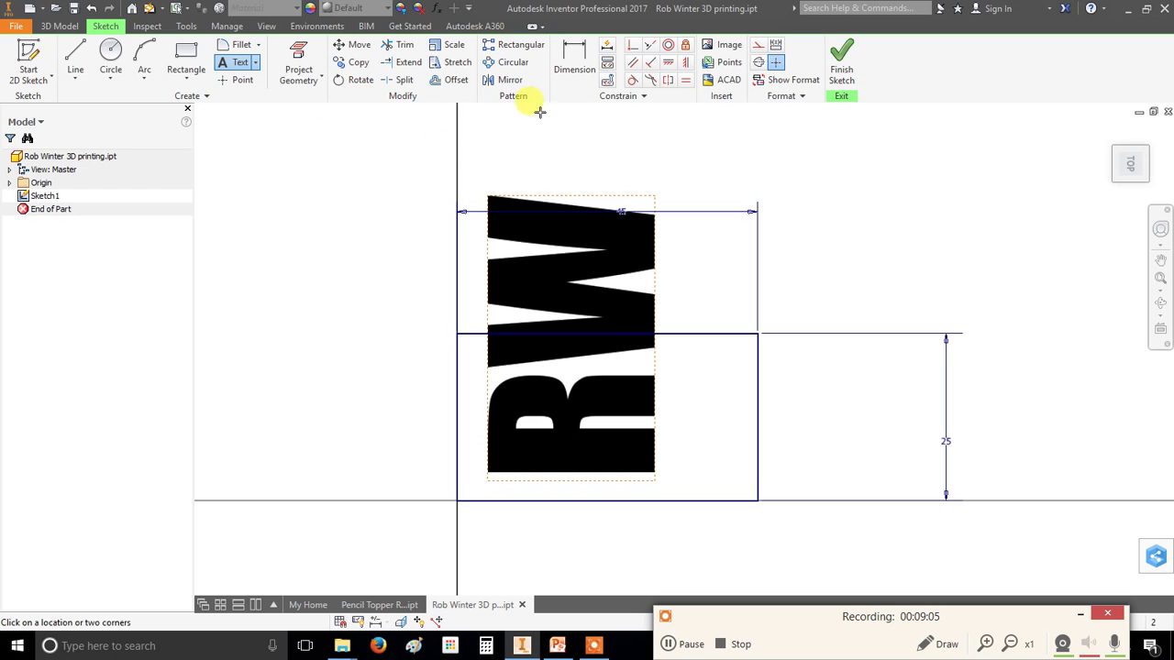
left_click(354, 79)
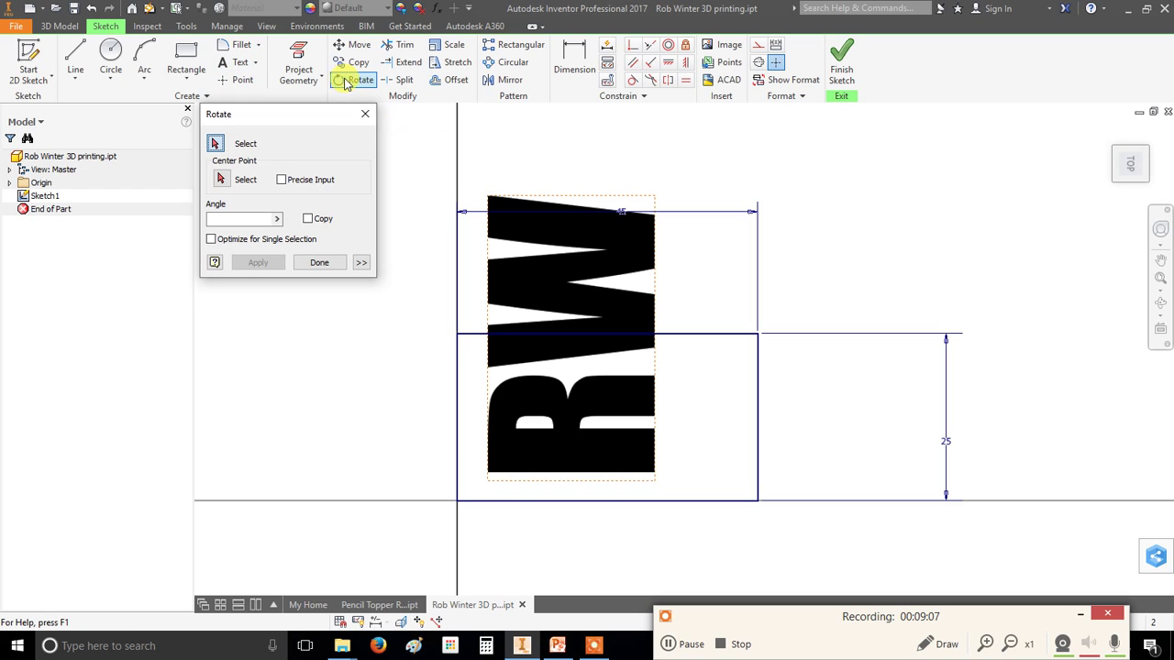
left_click(591, 246)
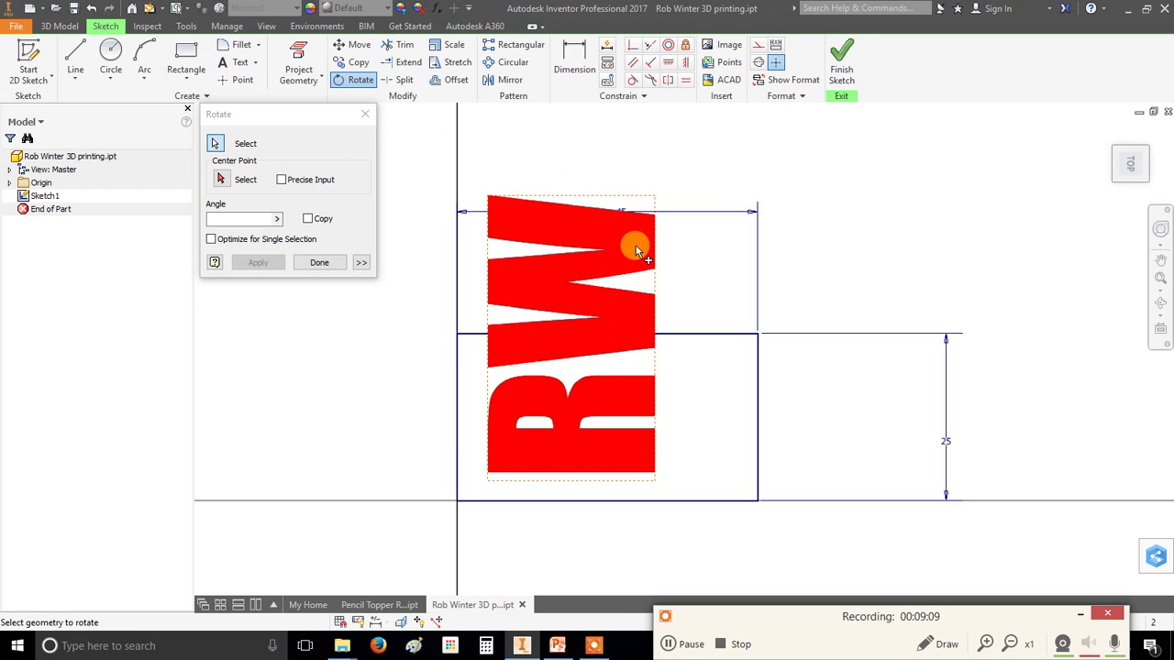
left_click(235, 220)
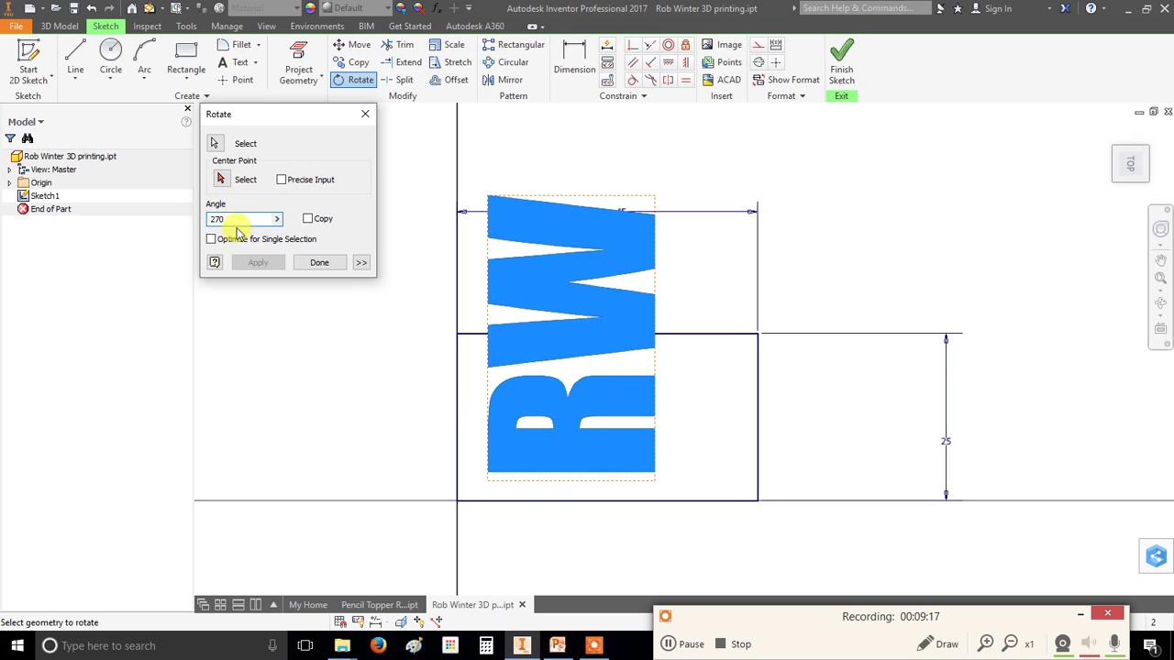
left_click(221, 181)
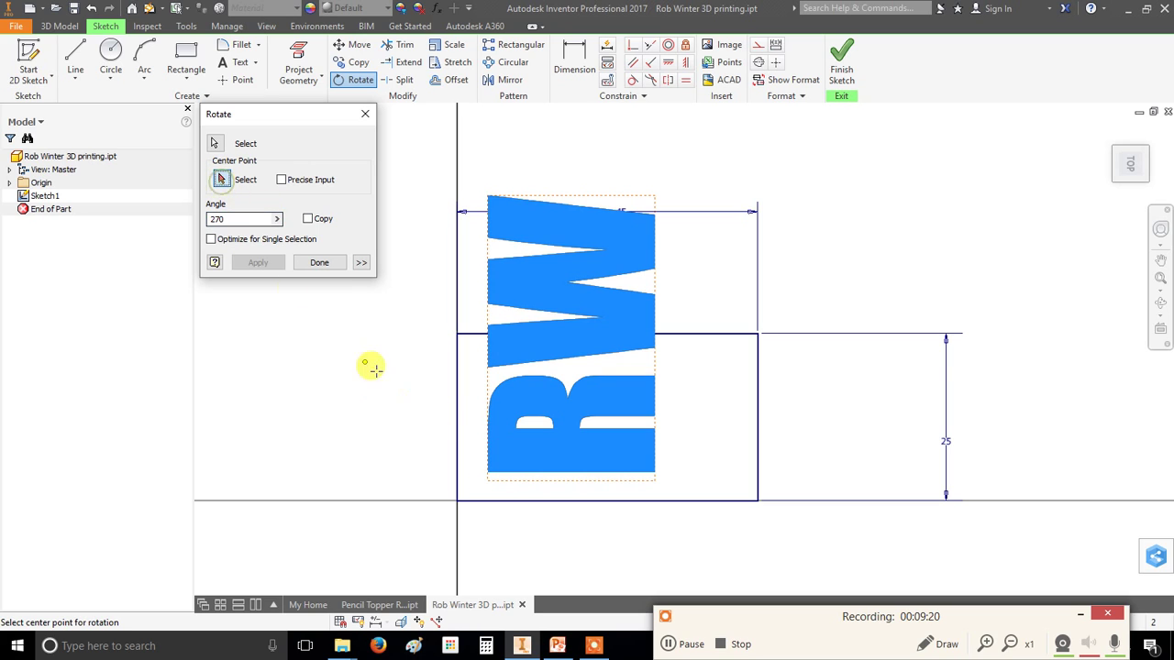
left_click(486, 479)
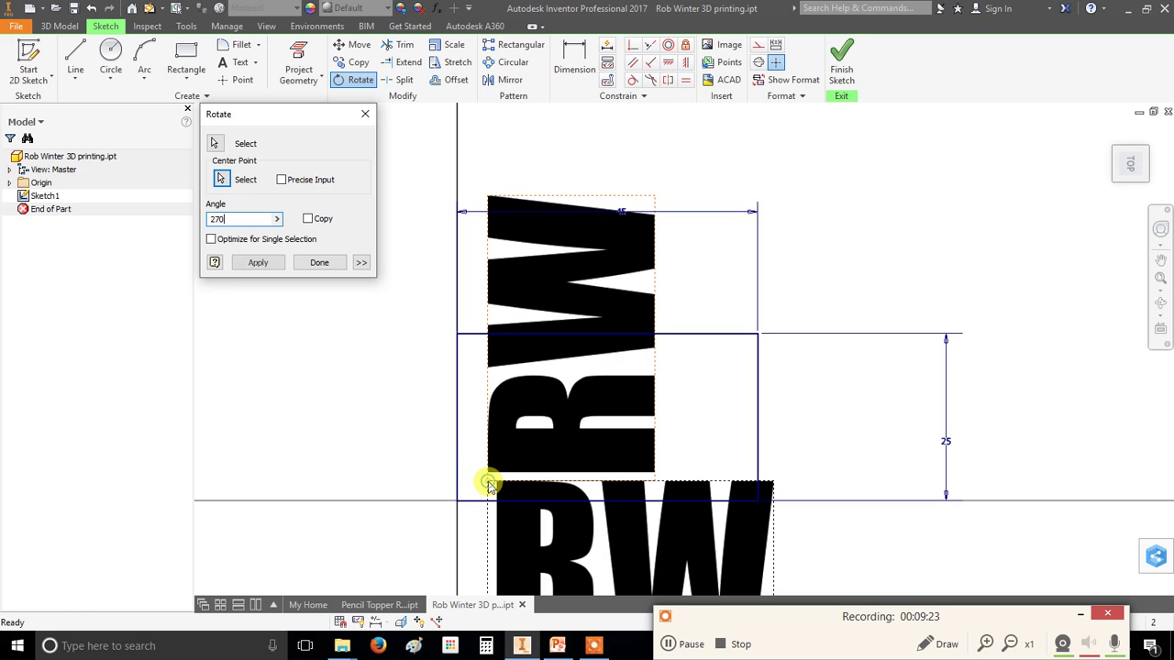
scroll(825, 465, "down", 2)
mouse_move(831, 510)
middle_mouse_down()
mouse_move(804, 404)
mouse_move(780, 380)
middle_mouse_up()
left_click(328, 265)
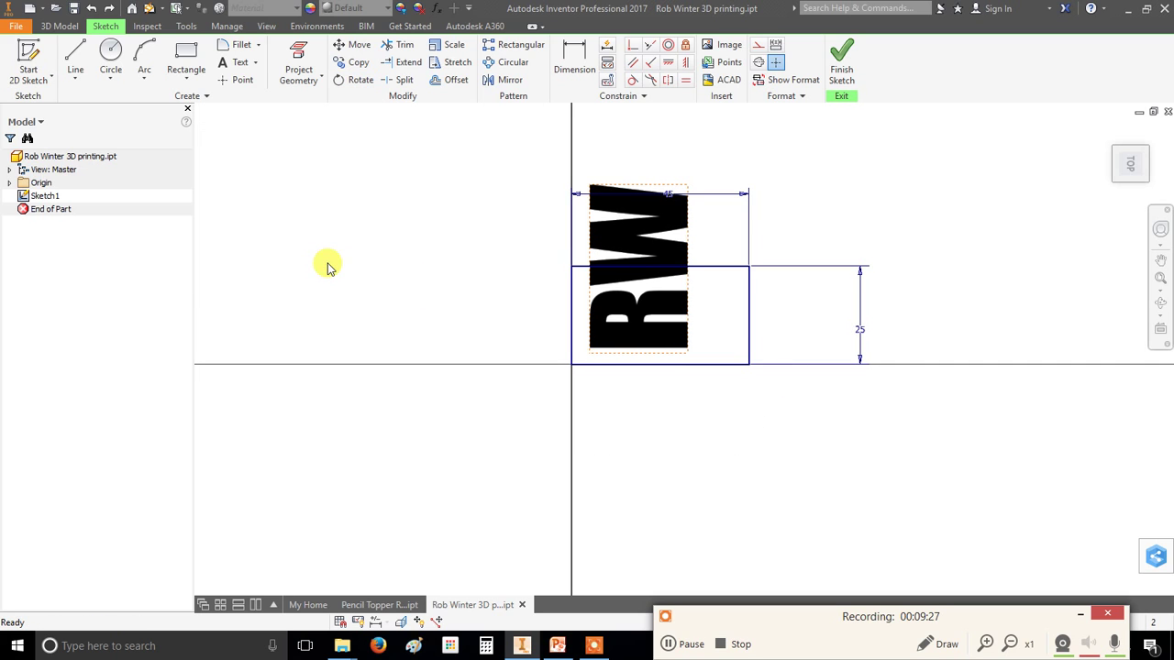
Rotate the RW text 270 degrees about its corner so it reads horizontally
left_click(615, 325)
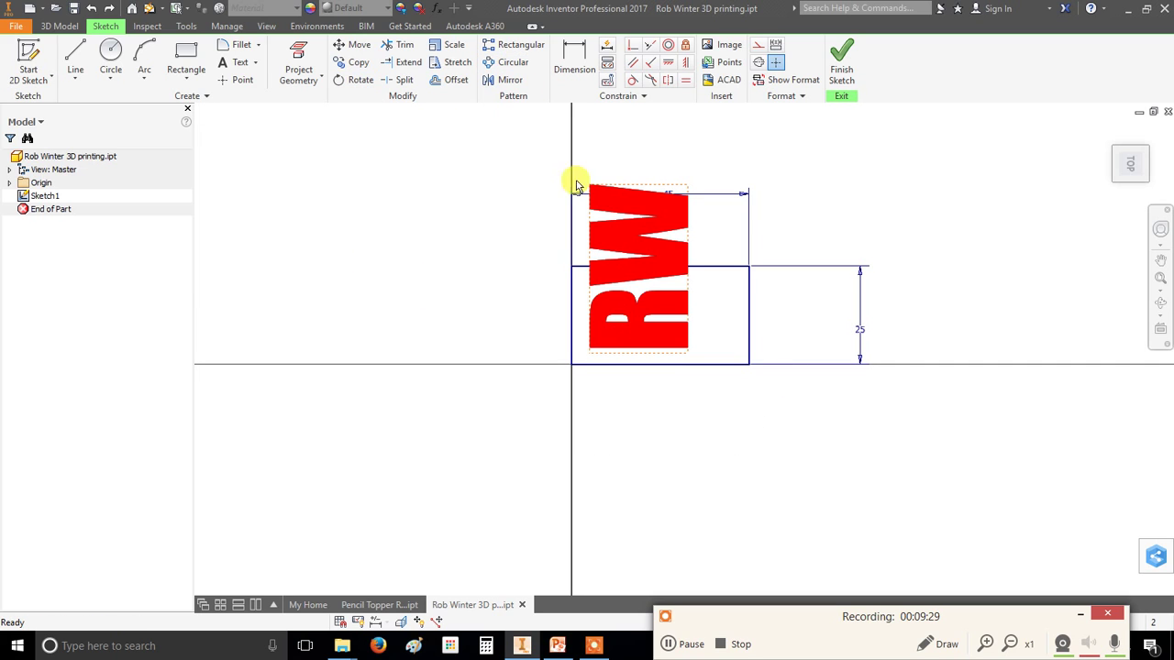
left_click(355, 81)
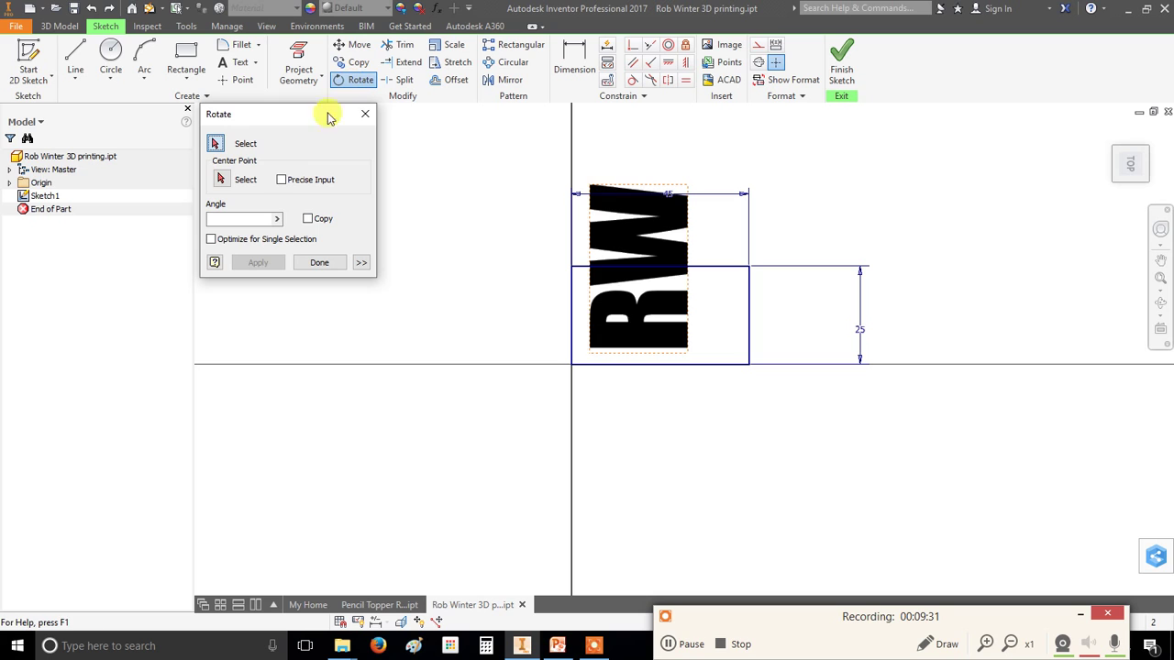
left_click(629, 265)
left_click(636, 268)
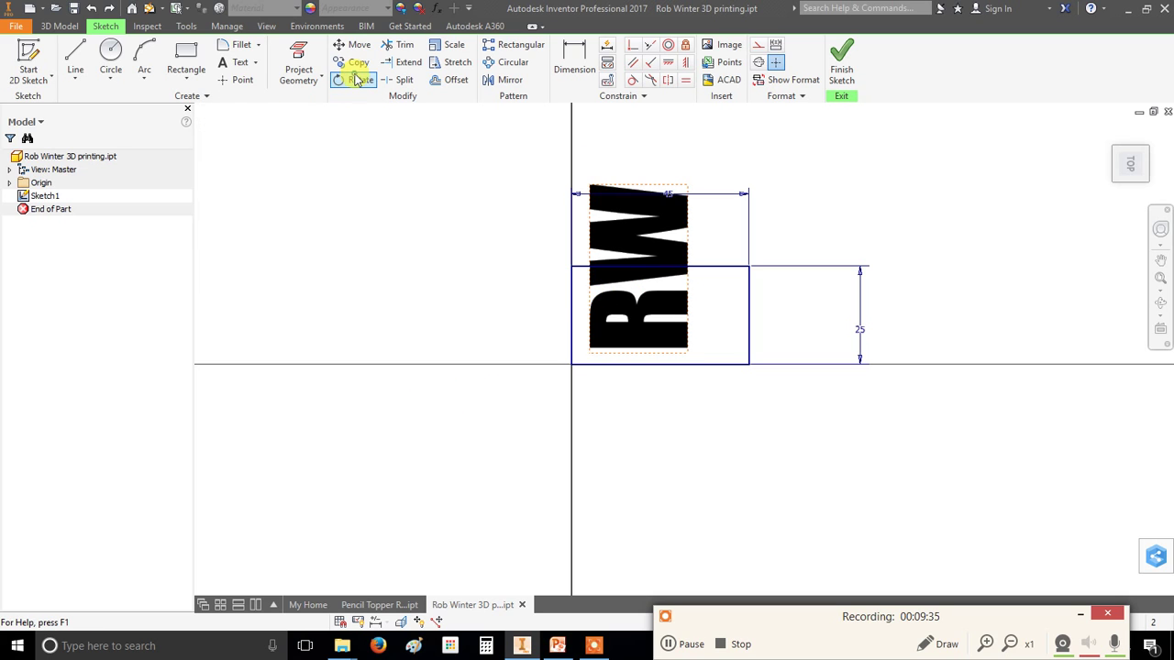
left_click(627, 204)
left_click(651, 213)
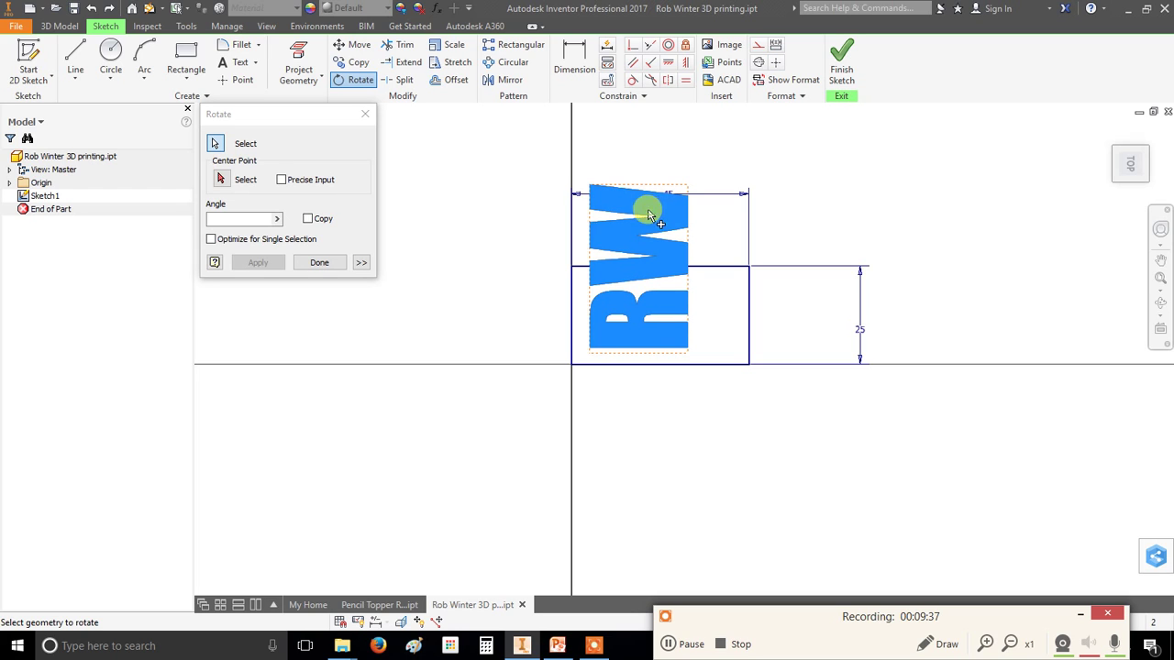
left_click(246, 226)
left_click(246, 218)
left_click(222, 179)
left_click(590, 351)
left_click(255, 264)
left_click(318, 262)
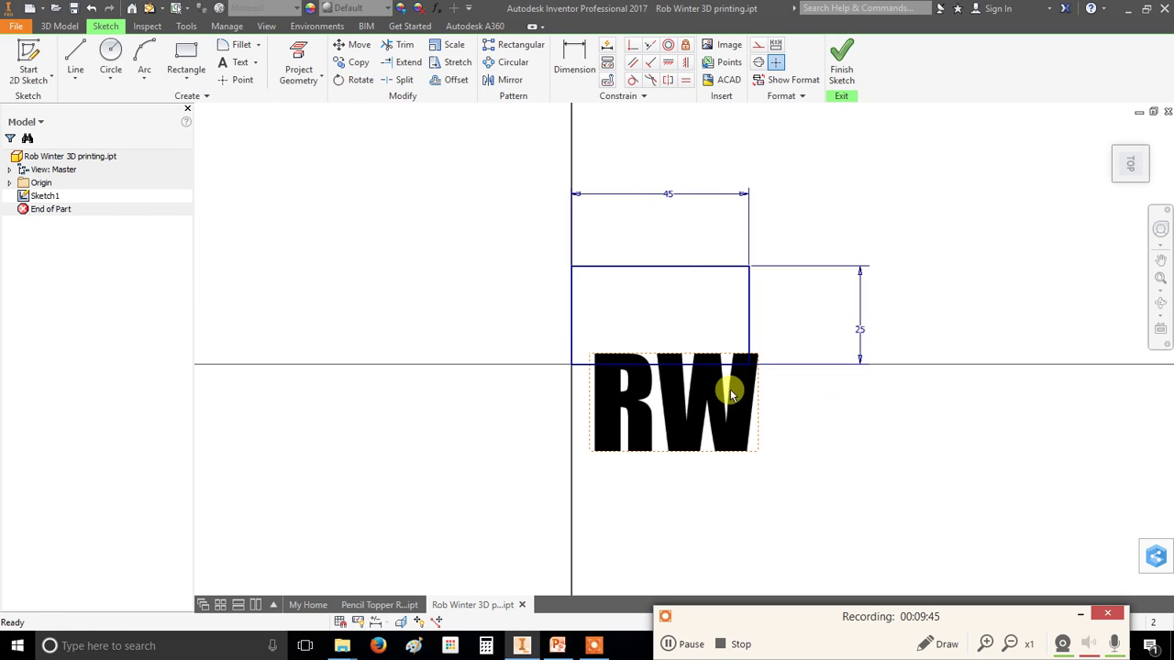
Drag the RW text up inside the 45 by 25 rectangle
scroll(794, 398, "up", 2)
scroll(768, 401, "down", 3)
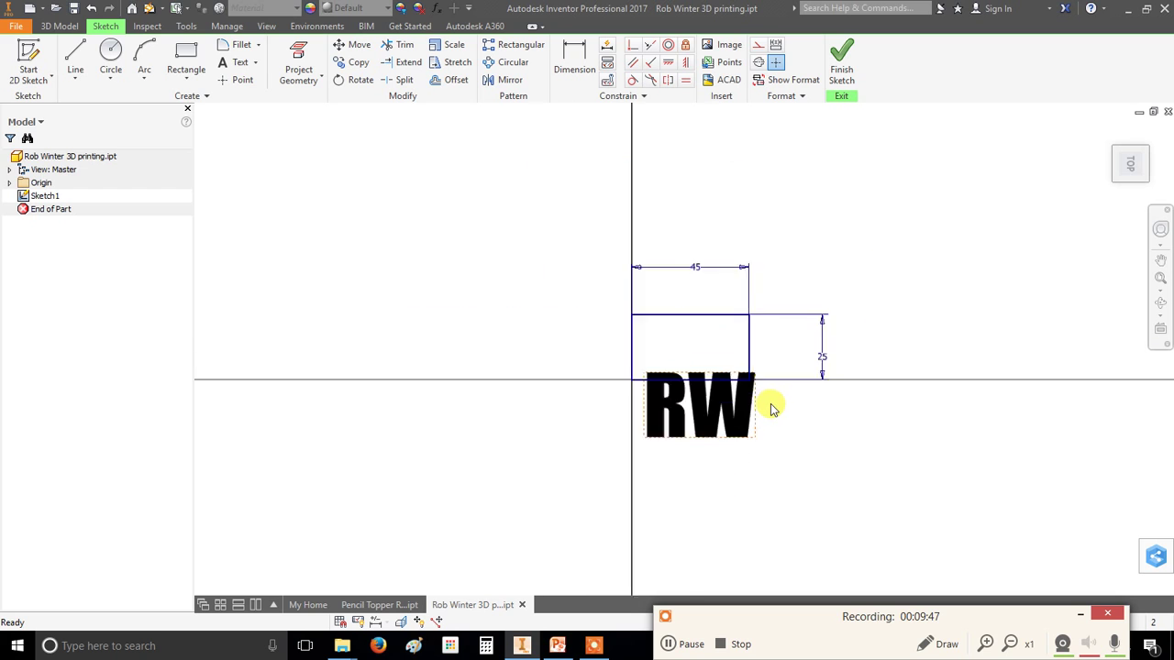
scroll(770, 409, "up", 4)
scroll(771, 409, "down", 3)
scroll(771, 409, "up", 4)
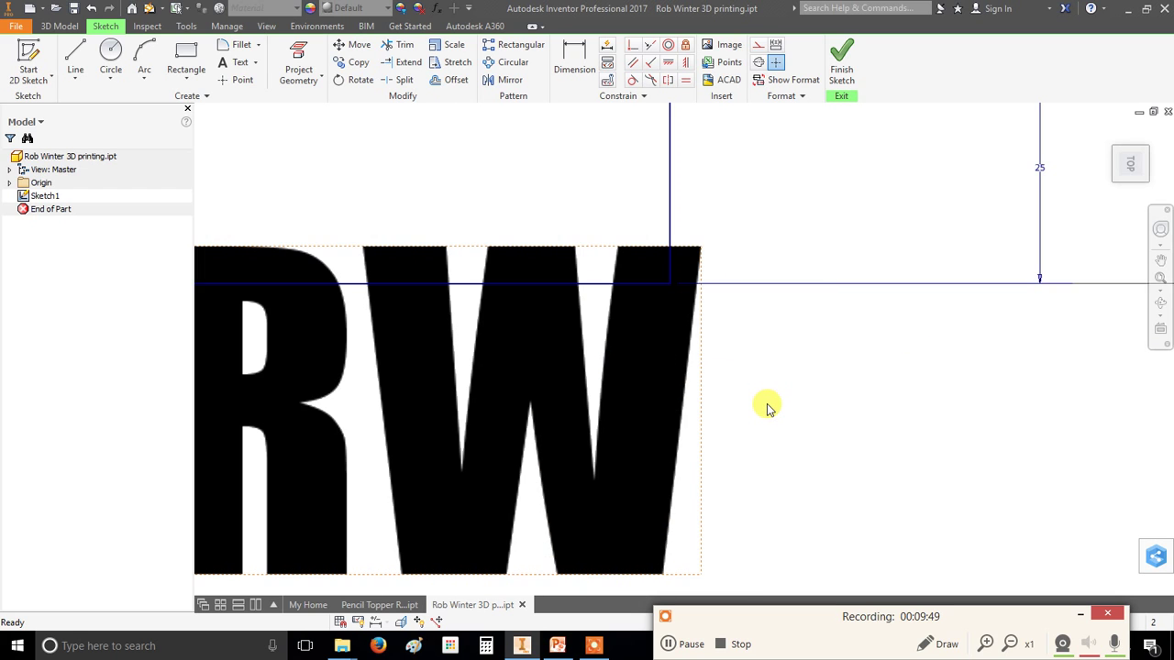
scroll(766, 403, "down", 3)
middle_click_drag(777, 400, 767, 424)
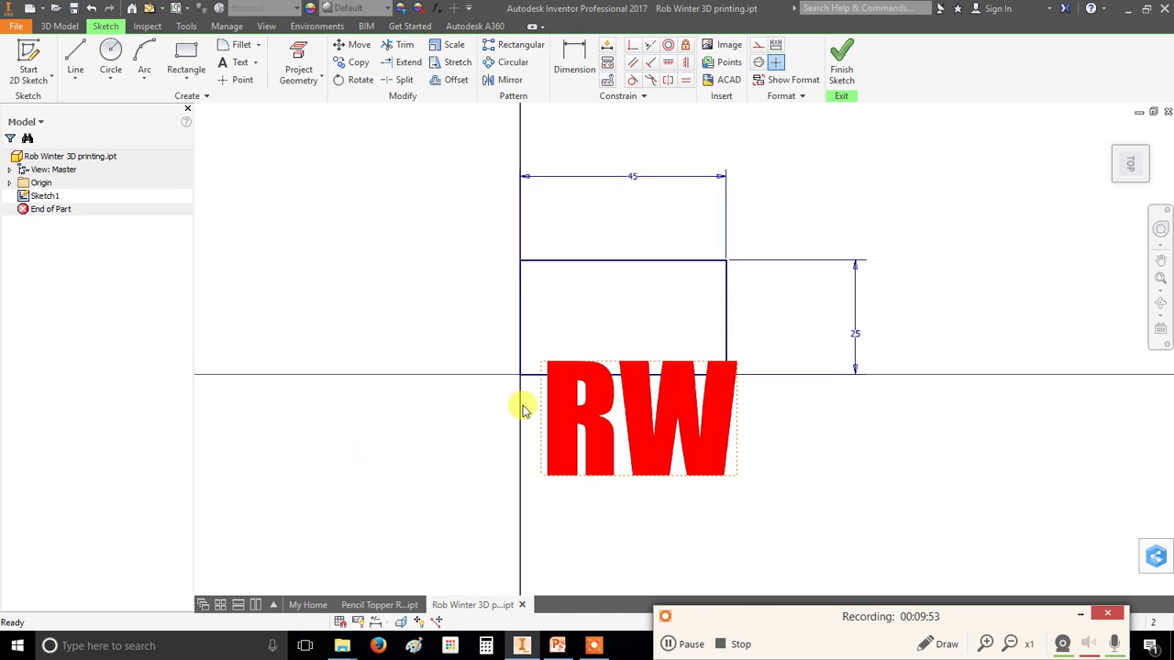
mouse_move(713, 456)
left_mouse_down()
mouse_move(706, 361)
mouse_move(687, 355)
left_mouse_up()
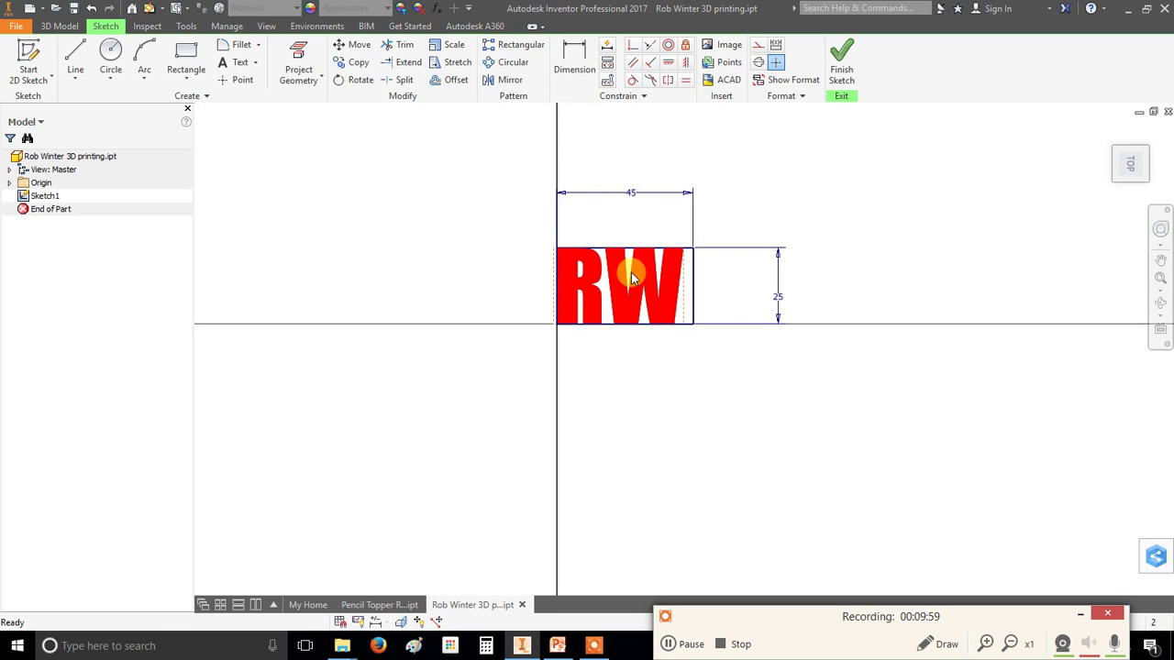
scroll(631, 273, "down", 5)
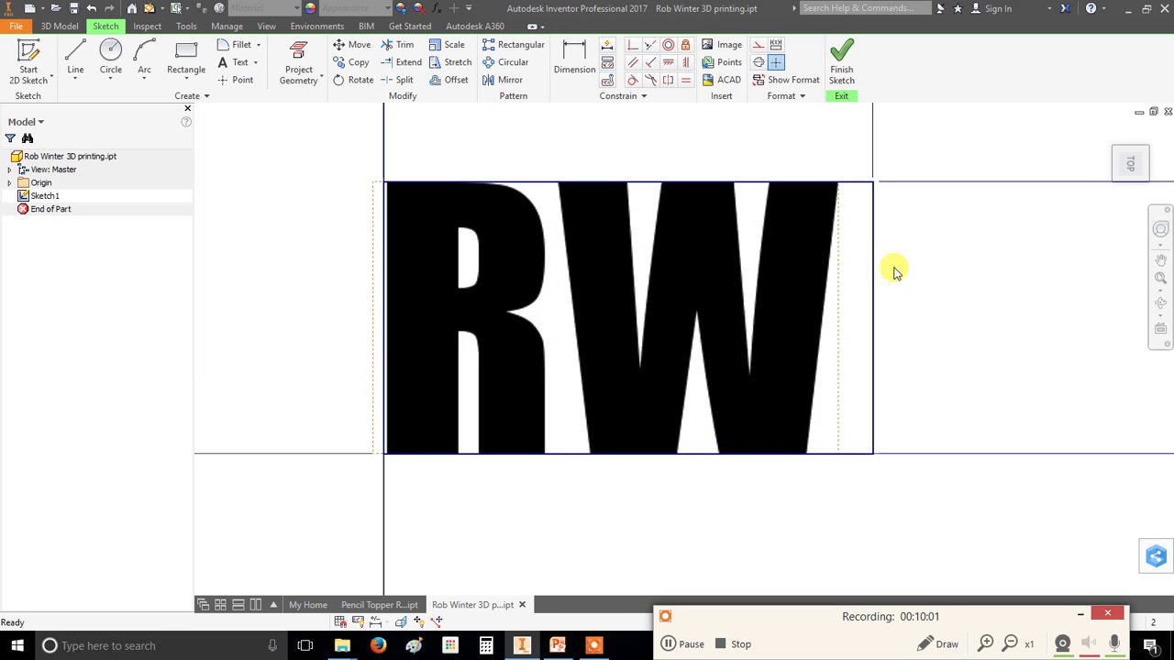
scroll(914, 313, "up", 2)
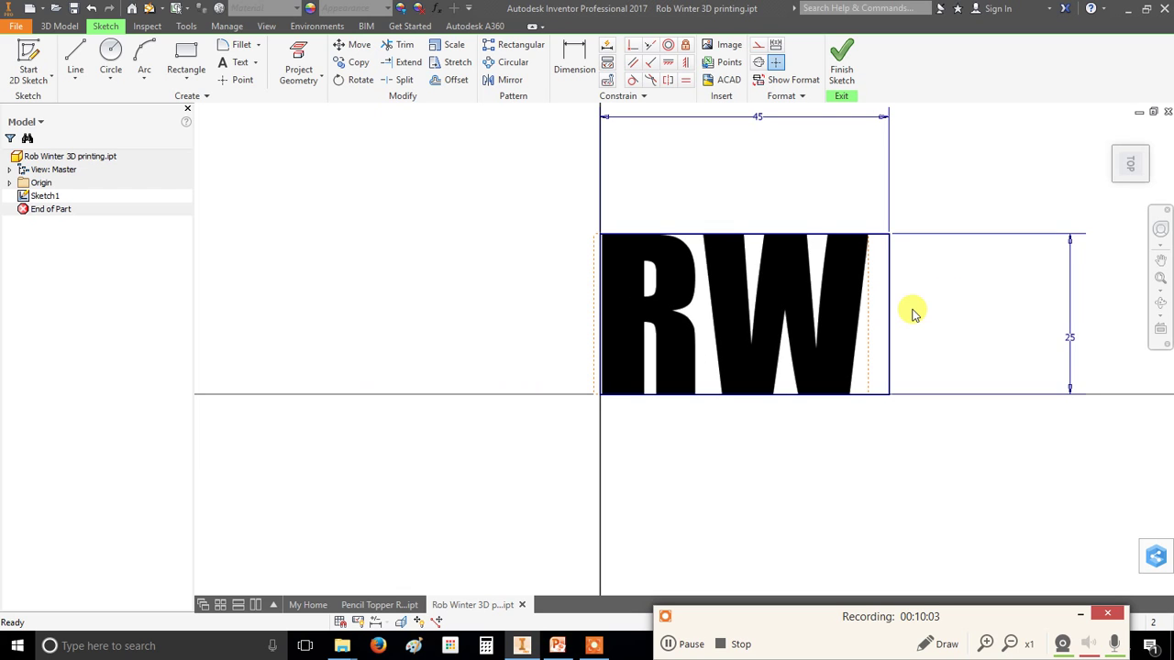
Raise the RW text's stretch to 105% in Format Text
double_click(848, 298)
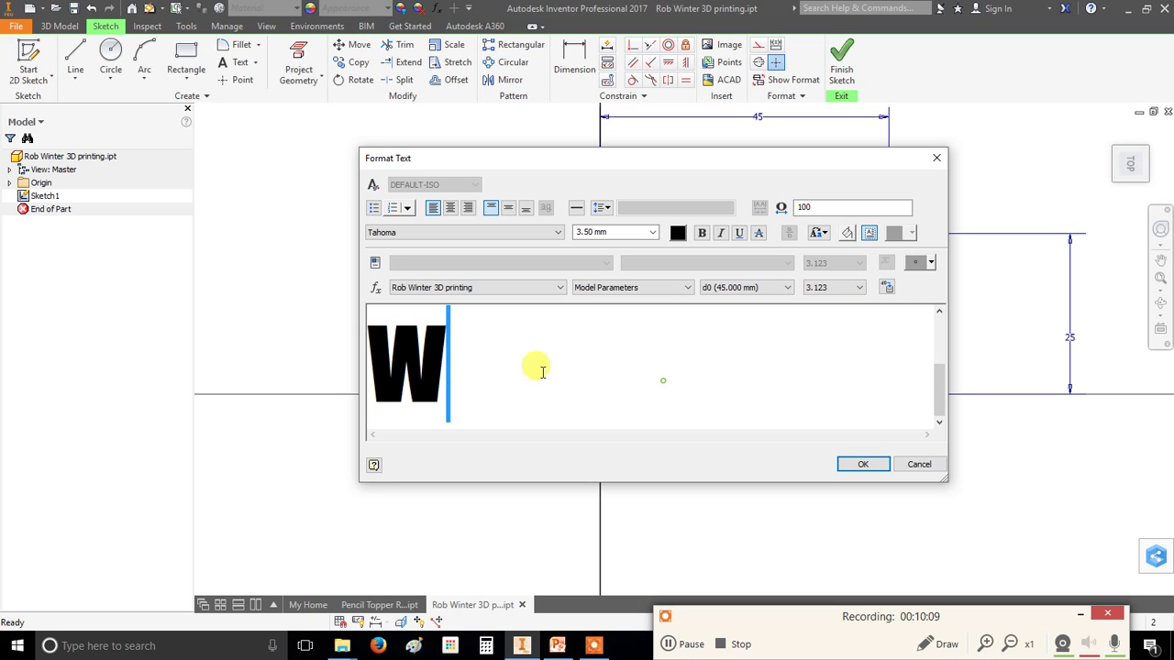
left_click_drag(456, 358, 280, 292)
left_click_drag(370, 352, 324, 246)
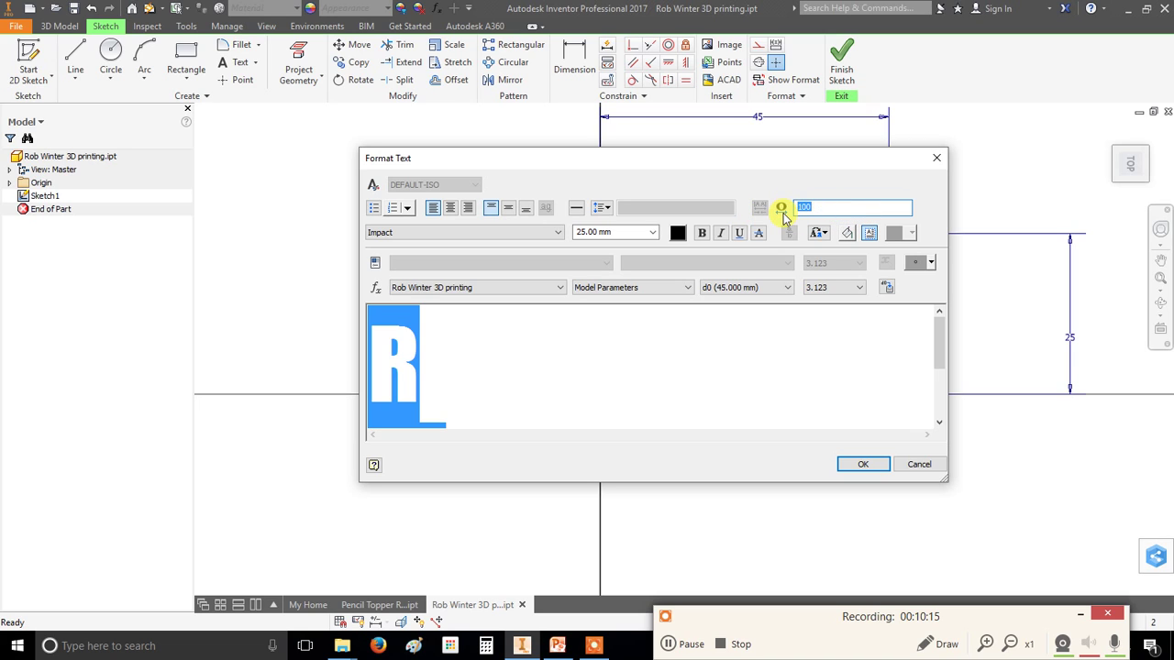
type("10")
left_click(859, 465)
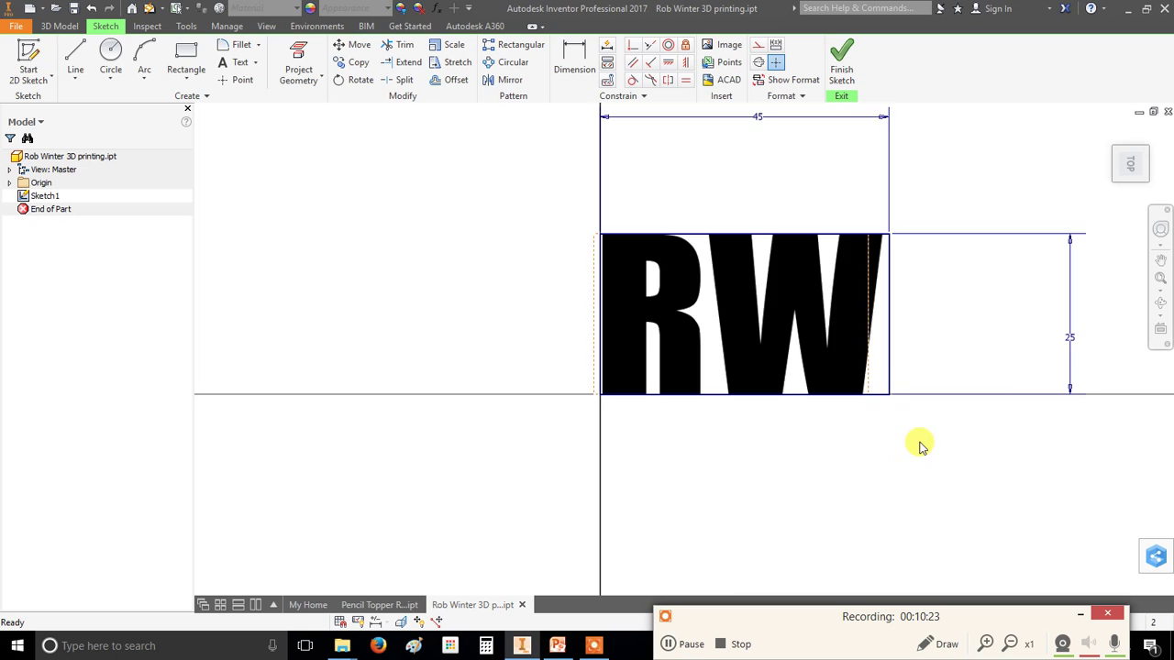
Inspect the RW sketch at an angle and finish Sketch1
scroll(922, 446, "down", 2)
middle_click_drag(1009, 434, 780, 401)
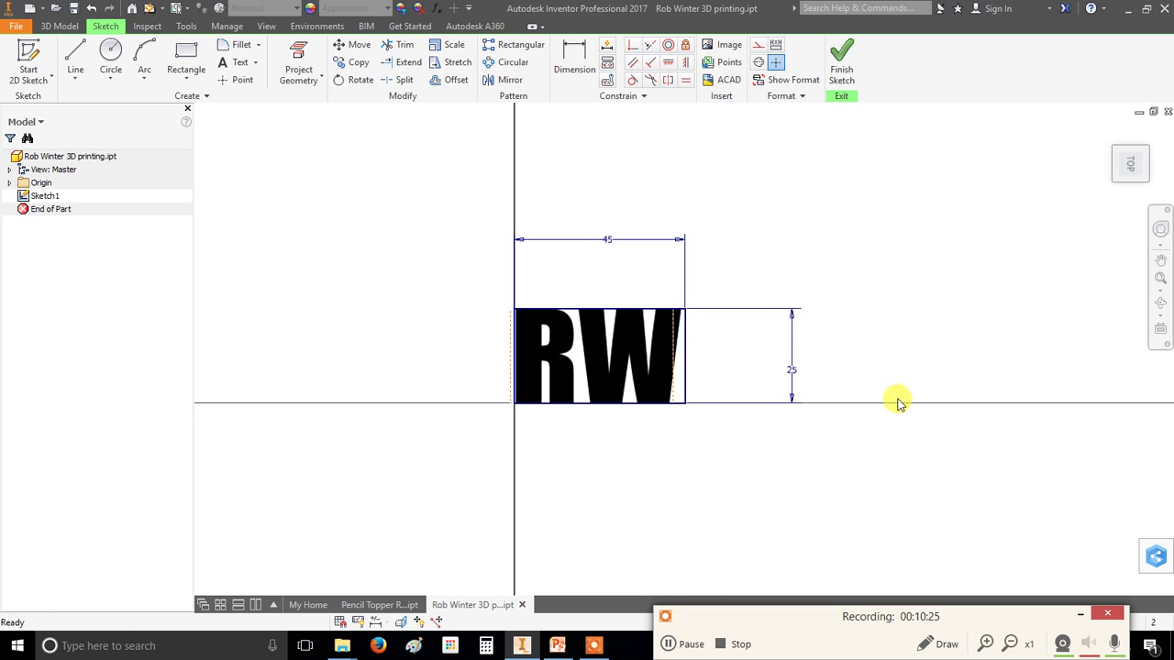
scroll(897, 404, "down", 2)
scroll(897, 403, "up", 5)
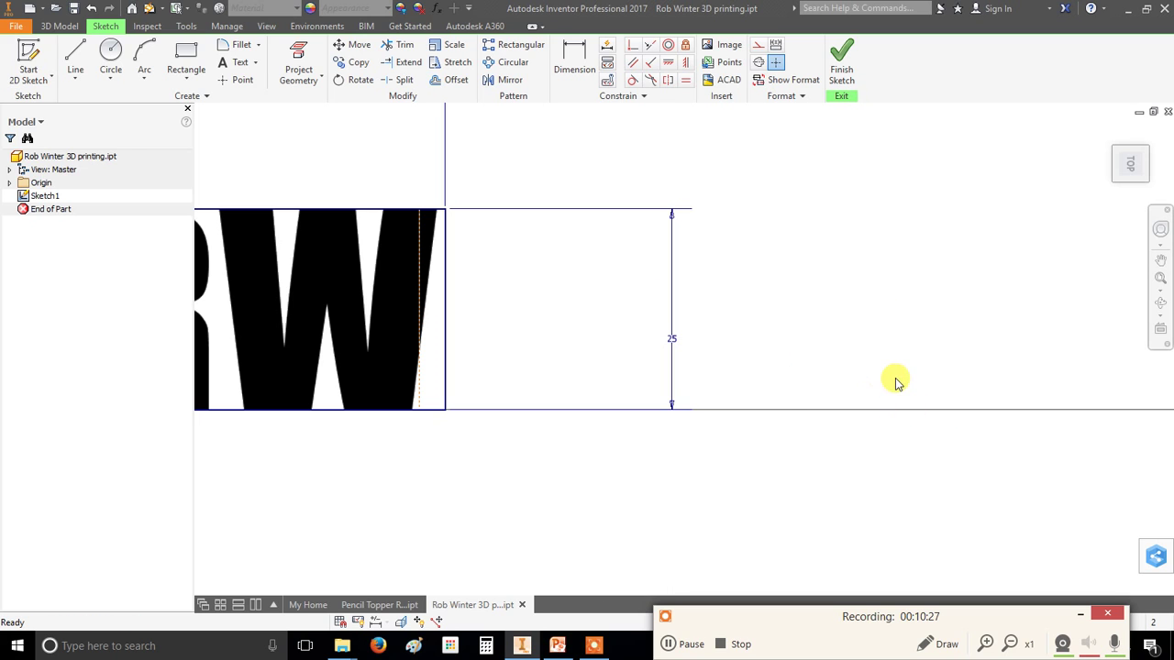
scroll(793, 395, "down", 3)
scroll(616, 427, "up", 3)
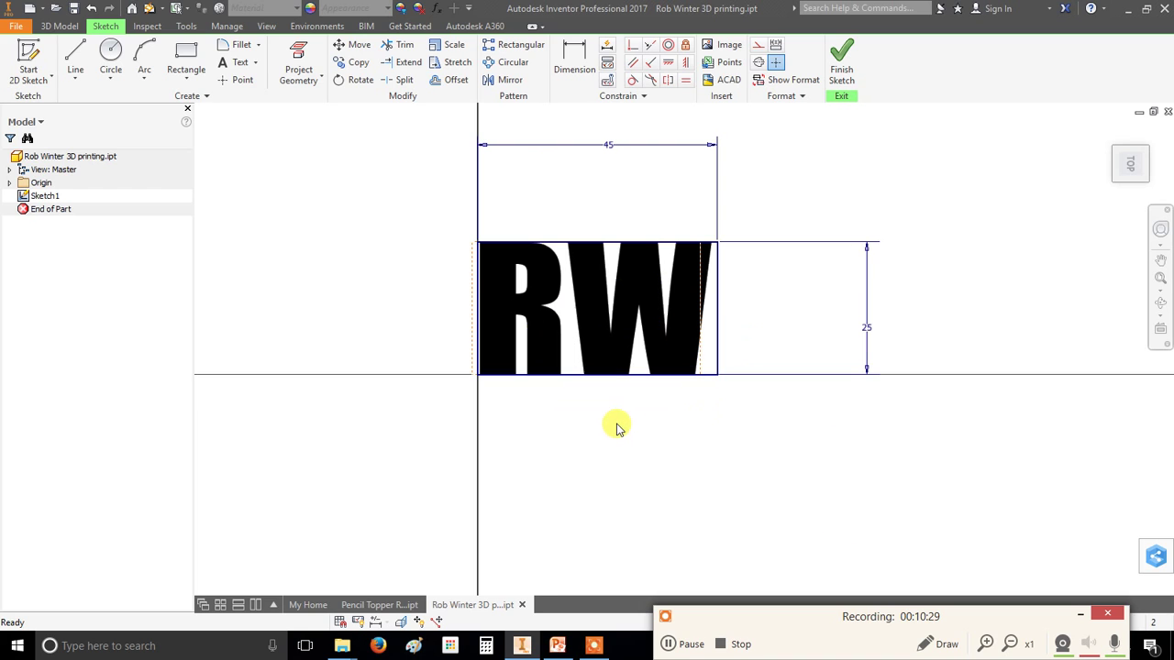
scroll(720, 417, "down", 3)
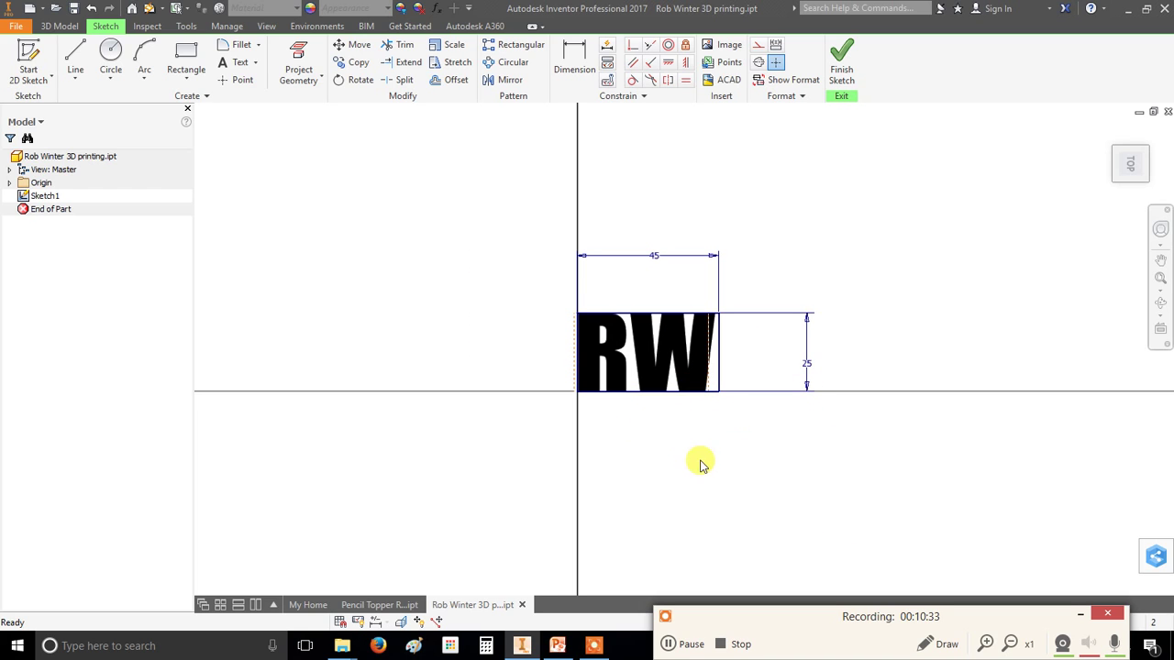
mouse_move(608, 446)
middle_mouse_down("shift")
mouse_move(688, 406)
mouse_move(767, 411)
mouse_move(791, 386)
mouse_move(718, 338)
mouse_move(639, 312)
mouse_move(650, 214)
mouse_move(795, 239)
mouse_move(890, 288)
mouse_move(896, 265)
mouse_move(847, 236)
mouse_move(864, 263)
mouse_move(810, 288)
middle_mouse_up("shift")
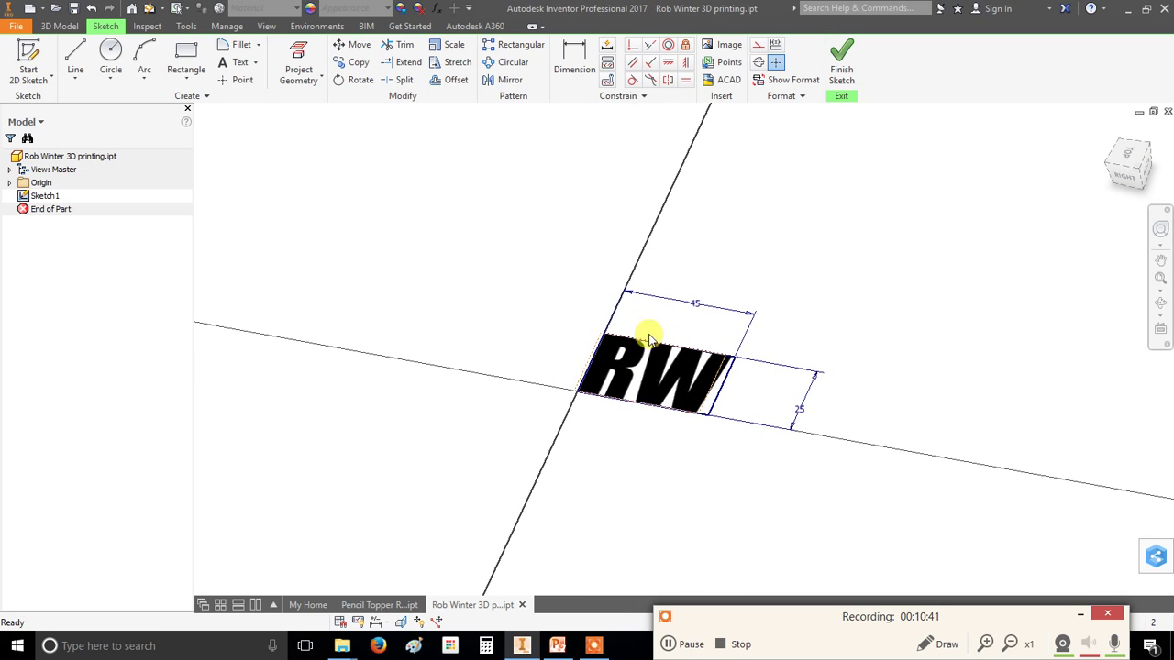
left_click(847, 57)
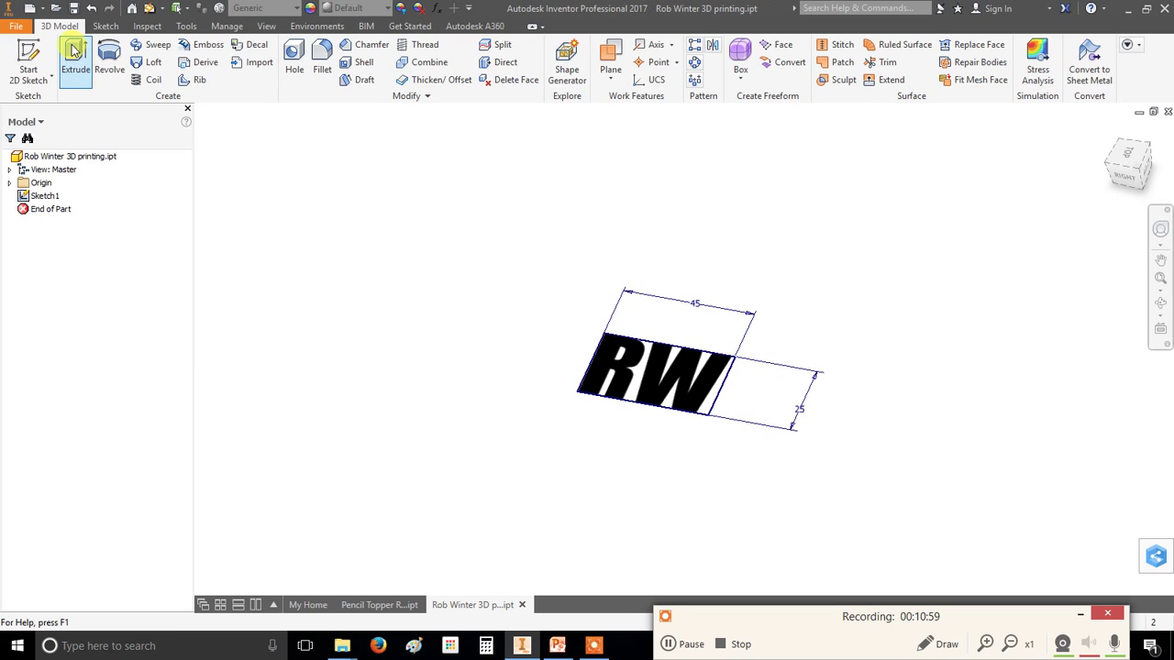
Extrude the RW letter profile 25 mm into a solid as Extrusion1
left_click(74, 52)
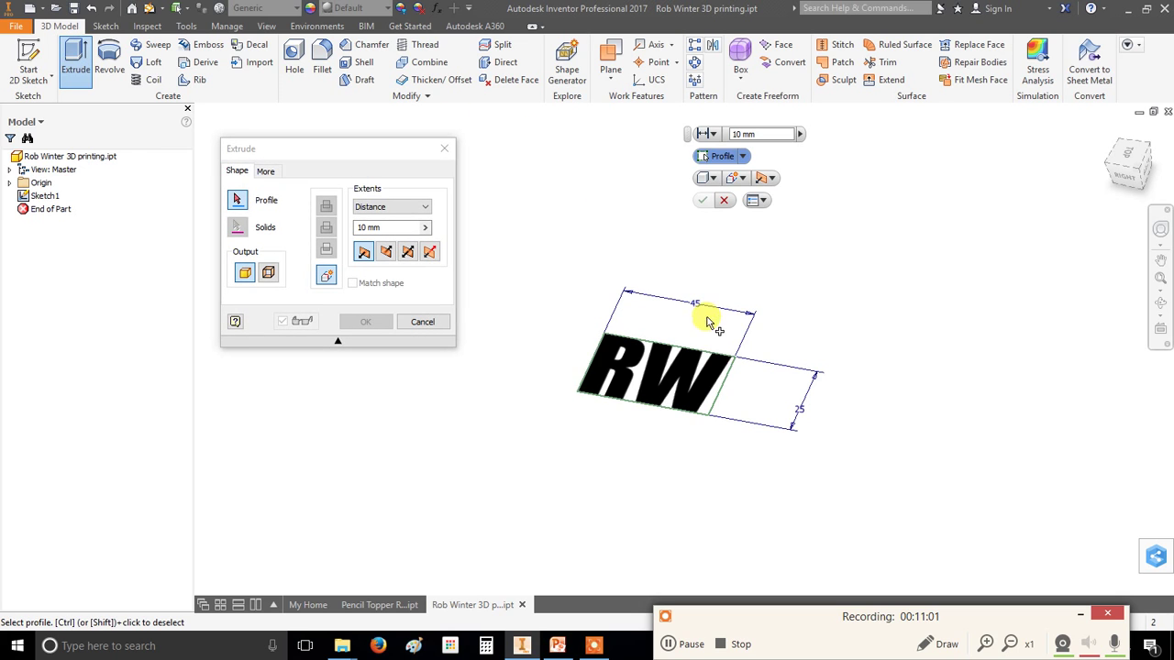
left_click(651, 378)
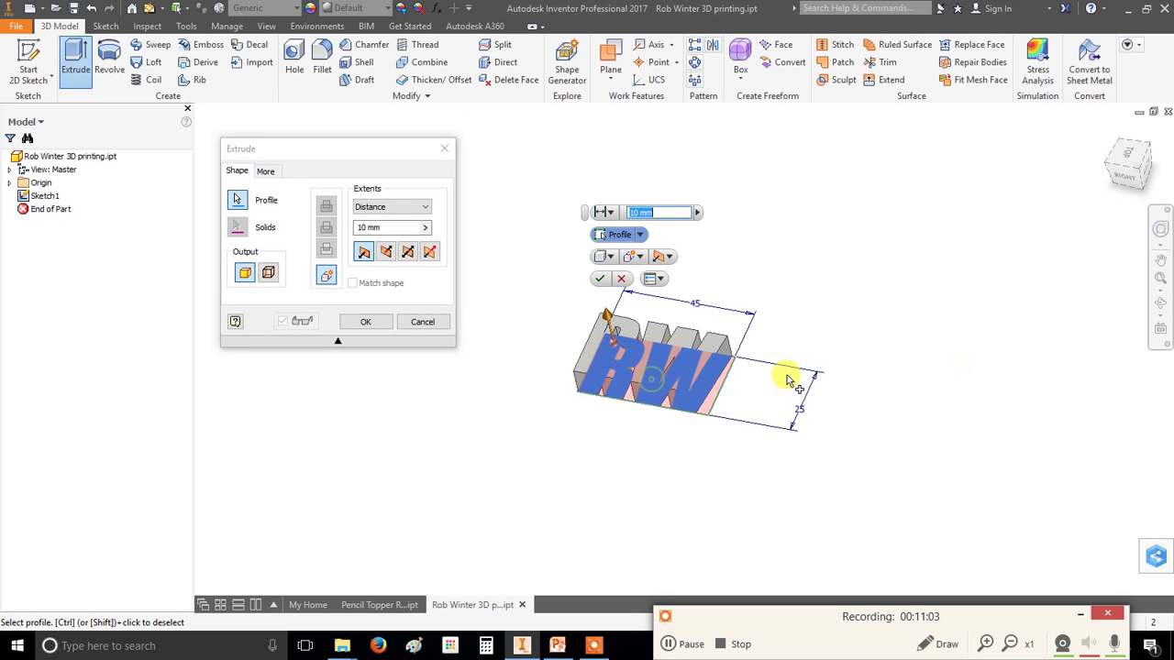
middle_click_drag(612, 467, 570, 441, "shift")
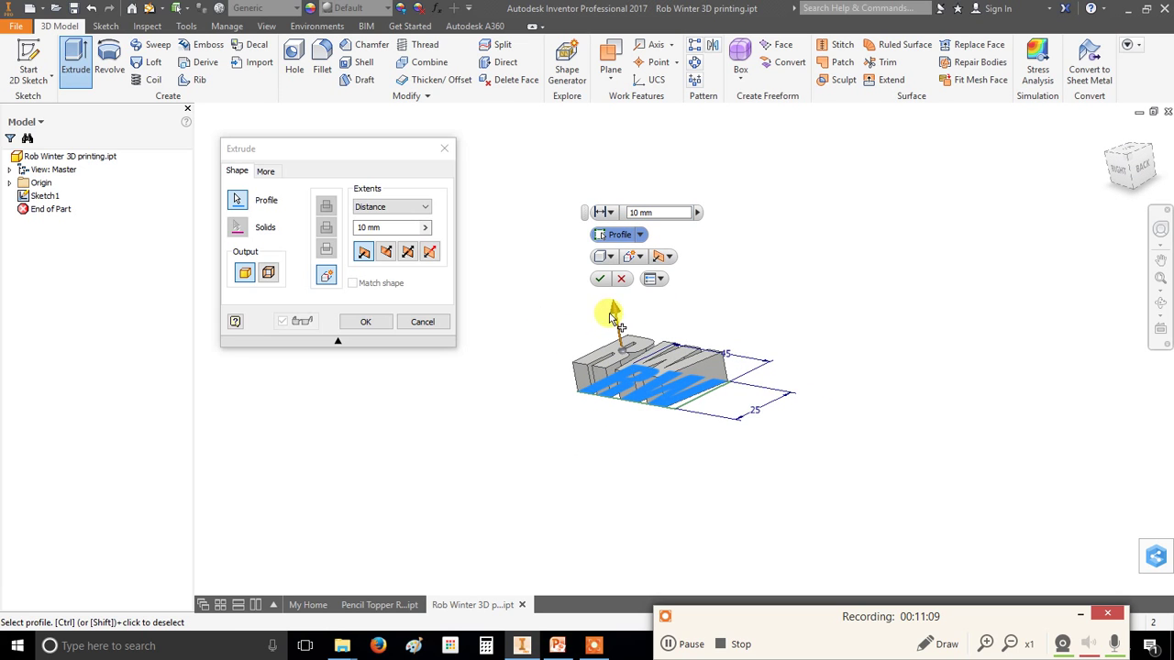
left_click_drag(615, 308, 646, 260)
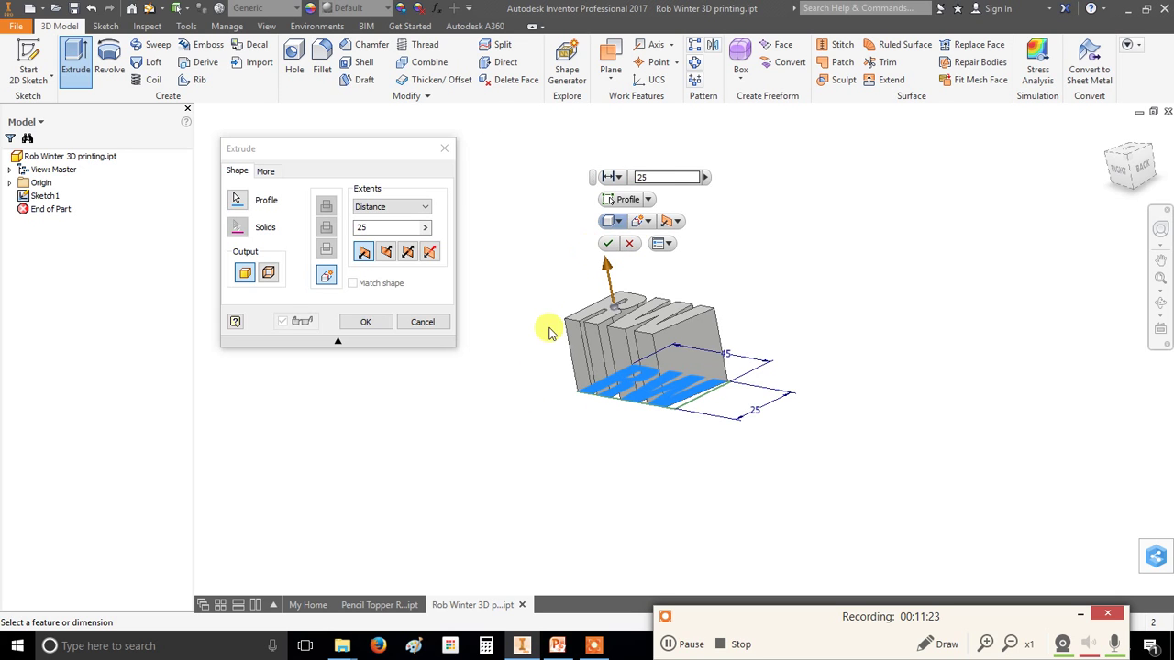
left_click(607, 243)
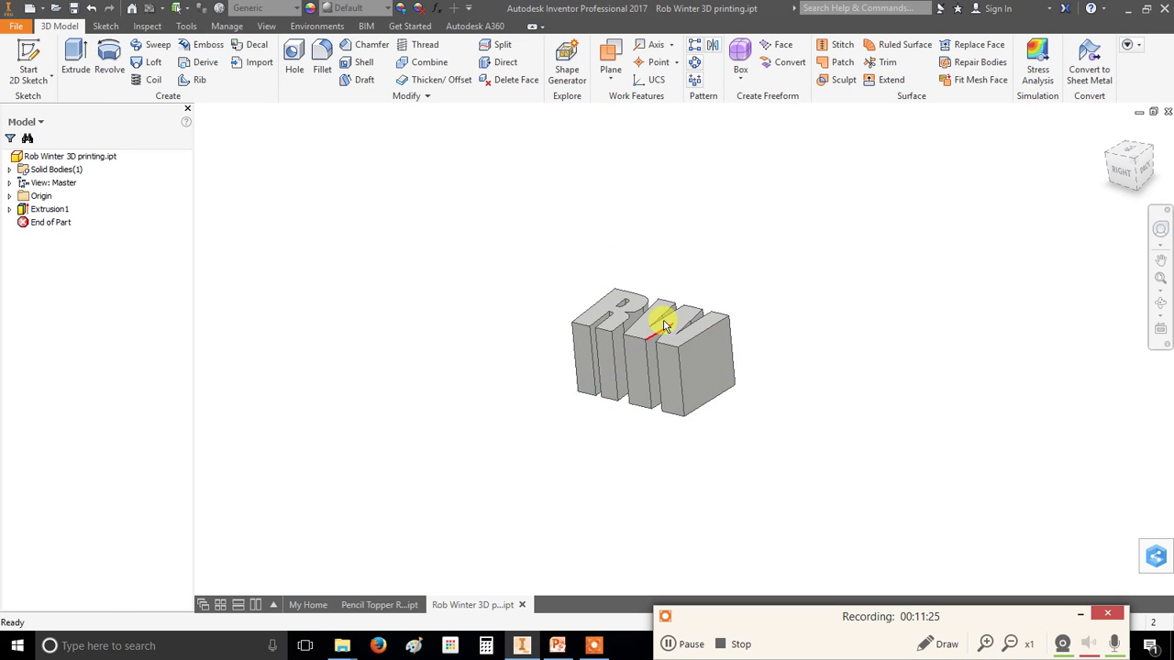
middle_click_drag(664, 323, 694, 388, "shift")
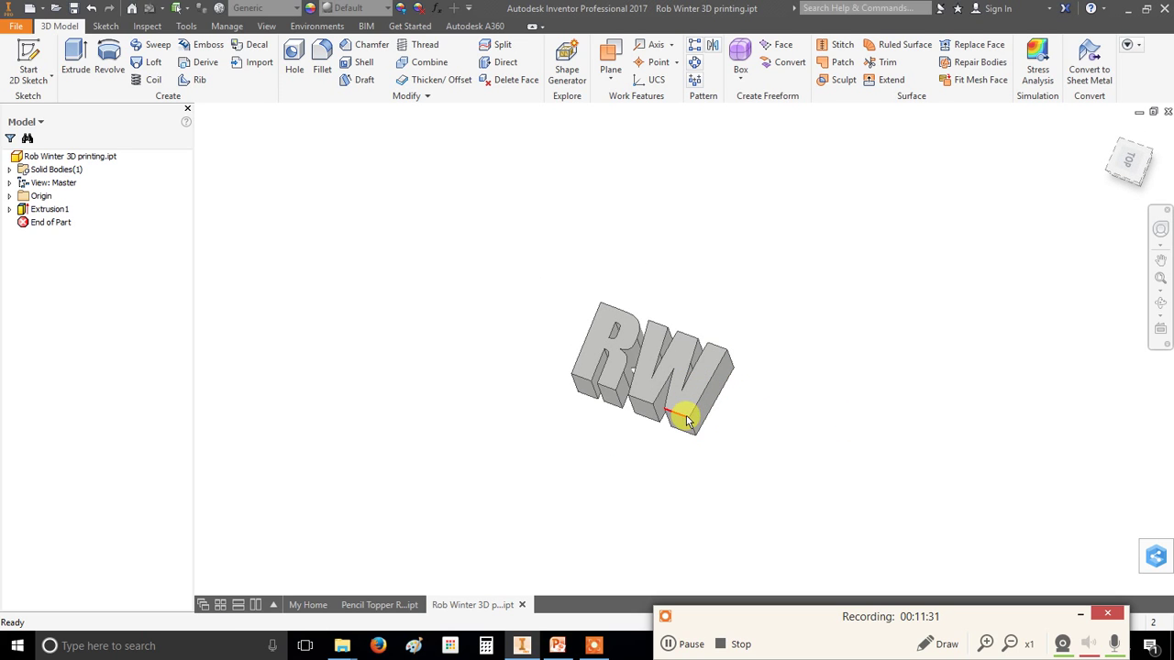
middle_click_drag(687, 420, 720, 352, "shift")
scroll(762, 354, "up", 3)
scroll(762, 354, "down", 3)
middle_click_drag(570, 448, 780, 393, "shift")
scroll(656, 417, "up", 3)
middle_click_drag(674, 439, 704, 325, "shift")
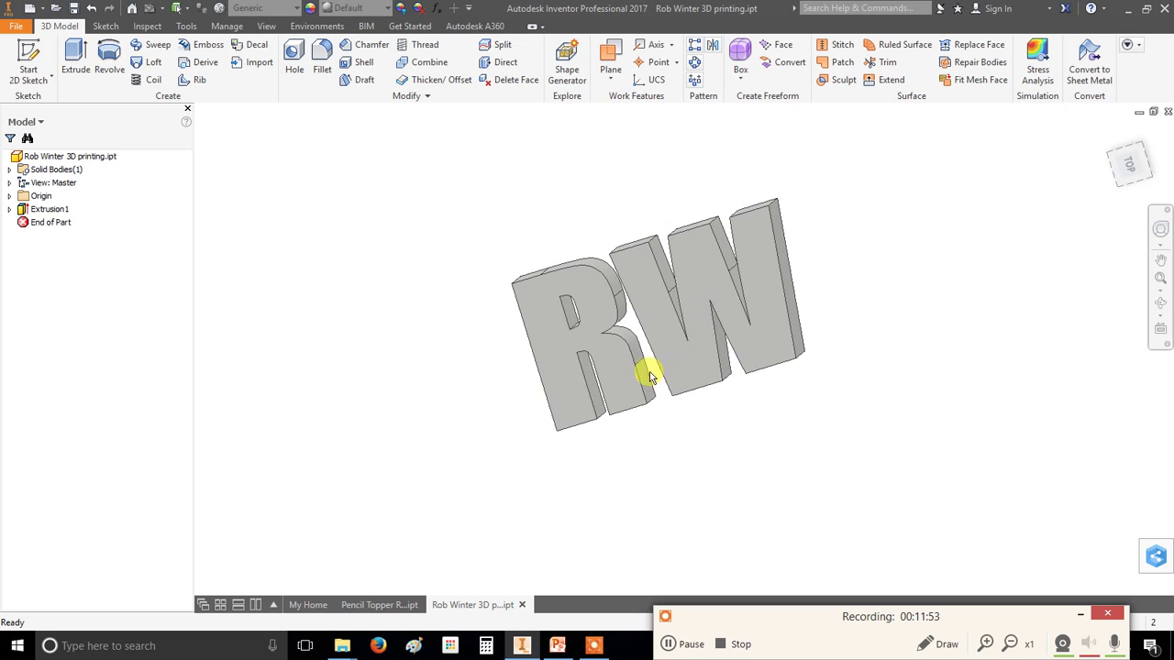
middle_click_drag(699, 425, 692, 429, "shift")
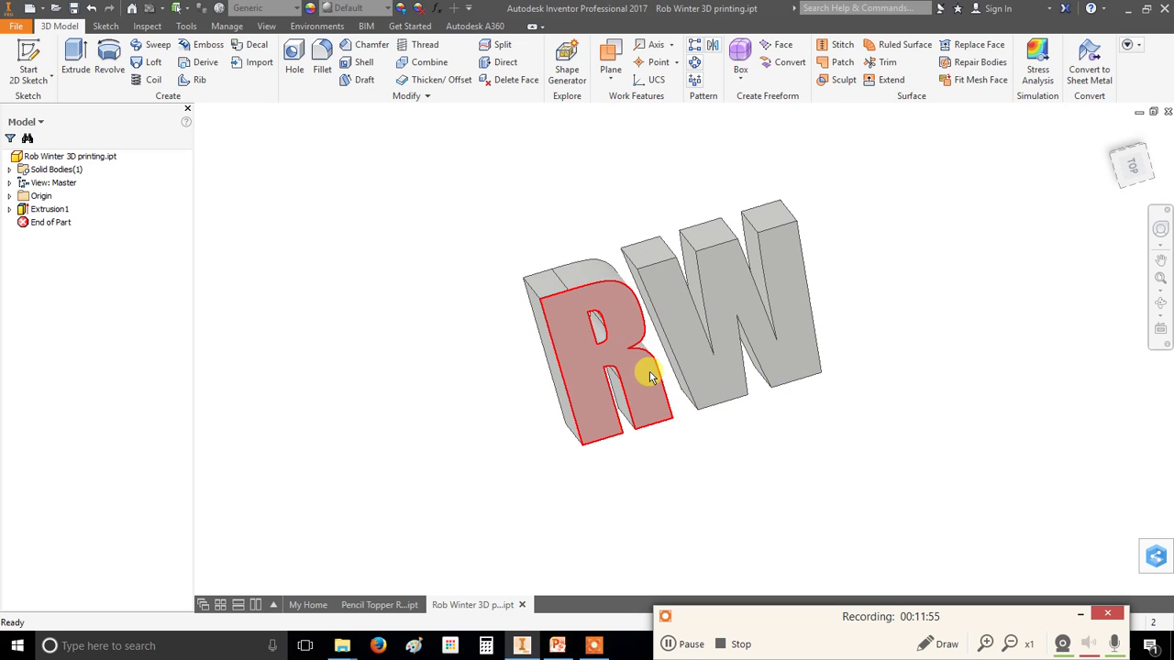
left_click(1060, 643)
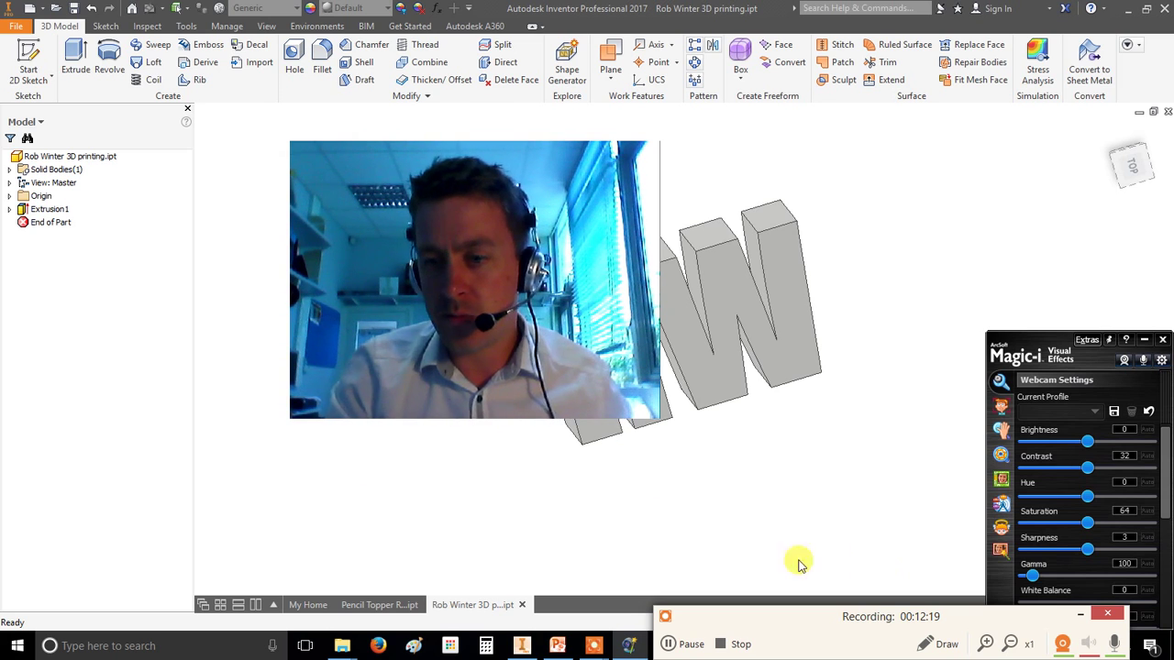
left_click(1062, 644)
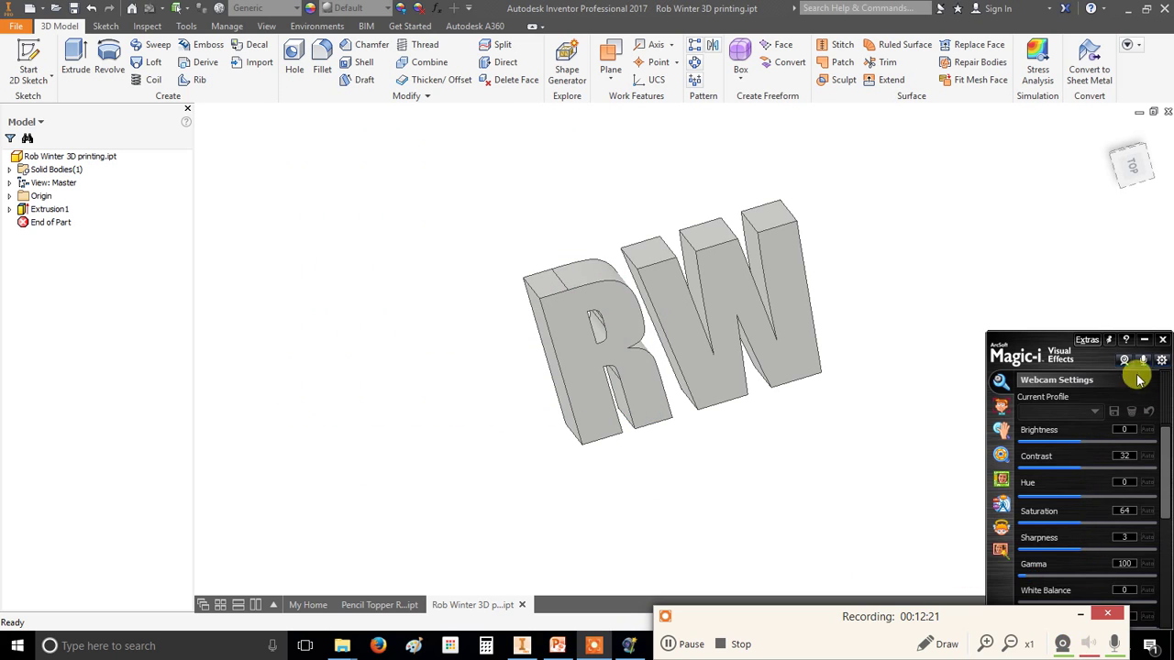
left_click(1096, 642)
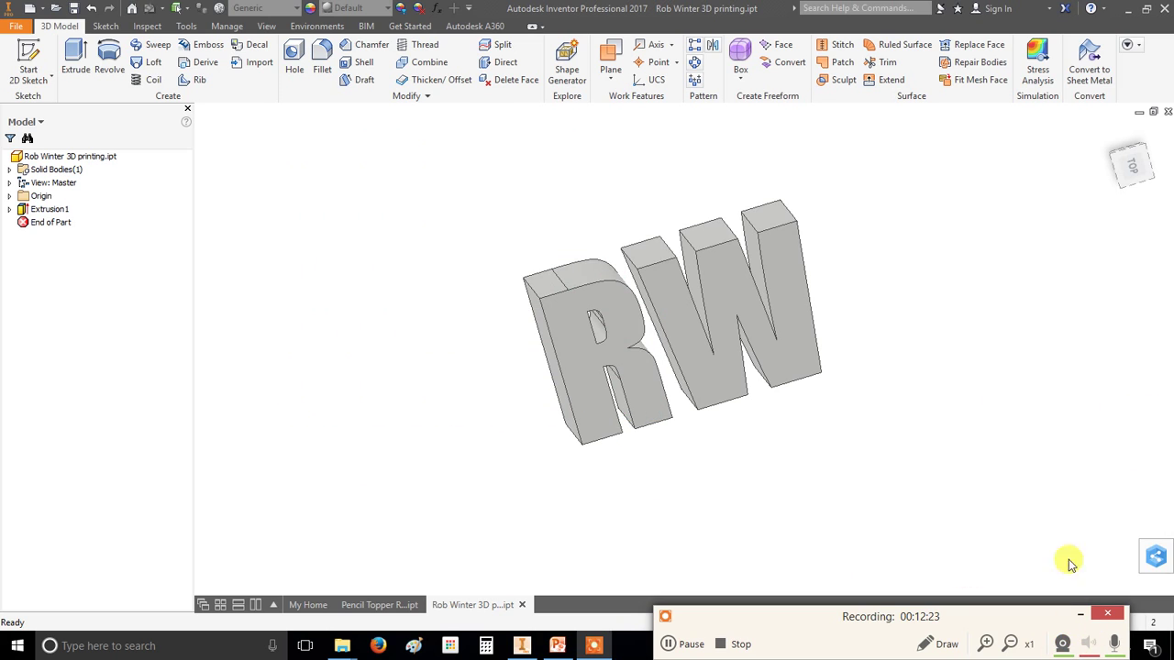
scroll(786, 394, "up", 3)
scroll(728, 435, "down", 4)
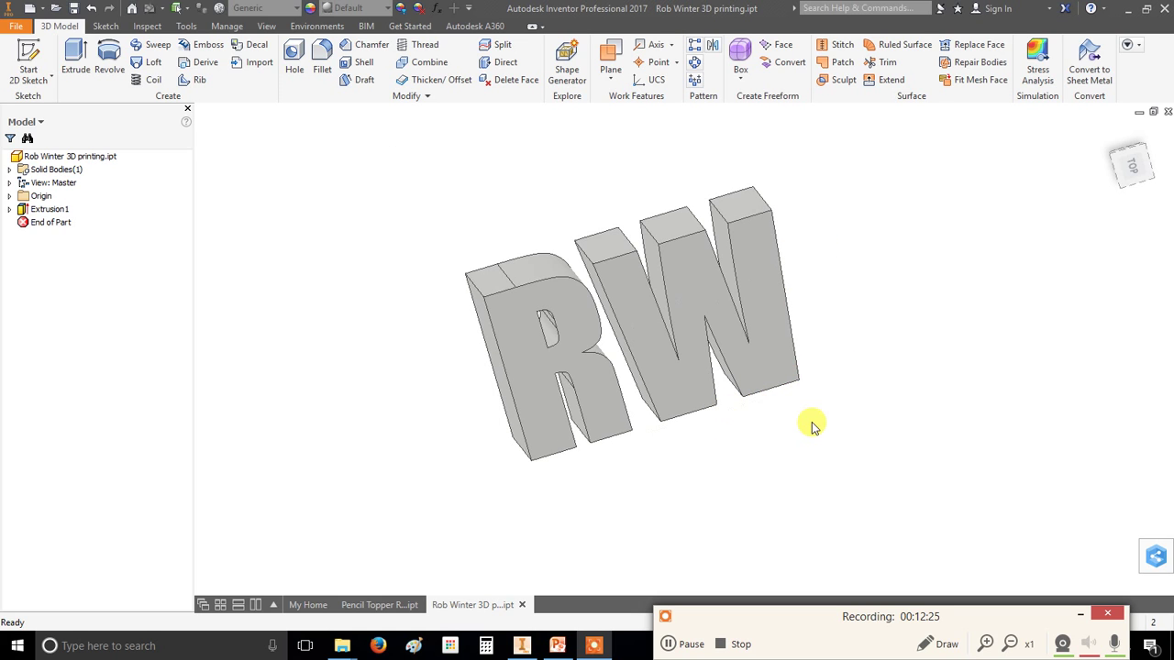
middle_click_drag(823, 414, 576, 464, "shift")
middle_click_drag(875, 429, 744, 379)
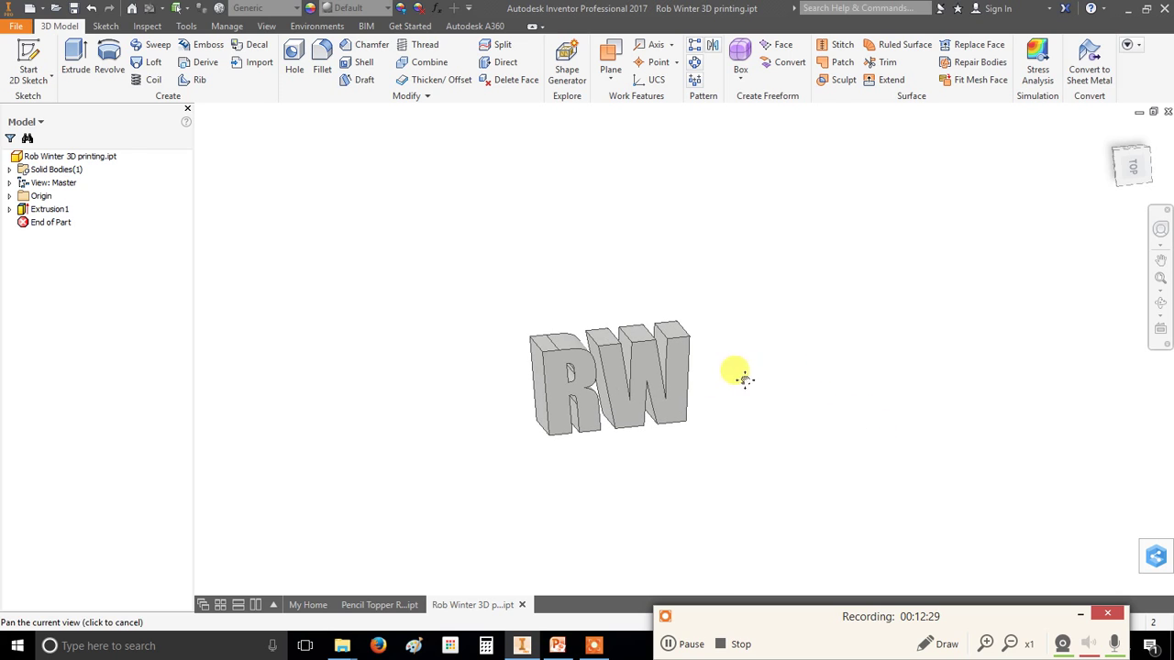
Start Sketch2 on the R's flat outer end face
left_click(28, 60)
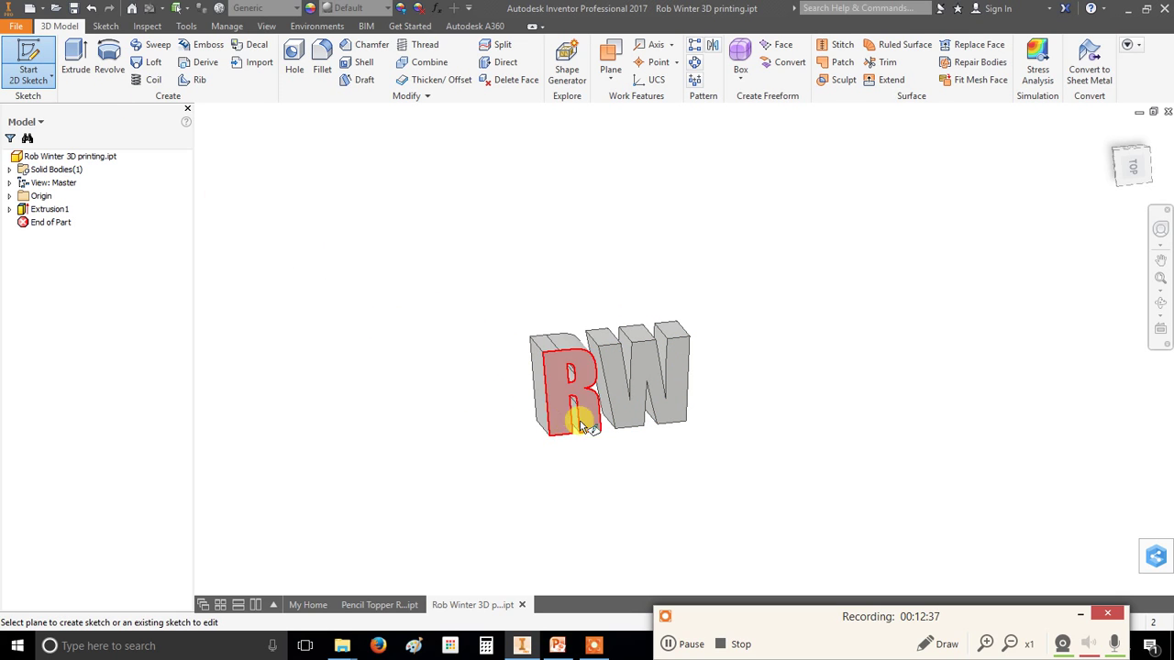
scroll(550, 394, "up", 5)
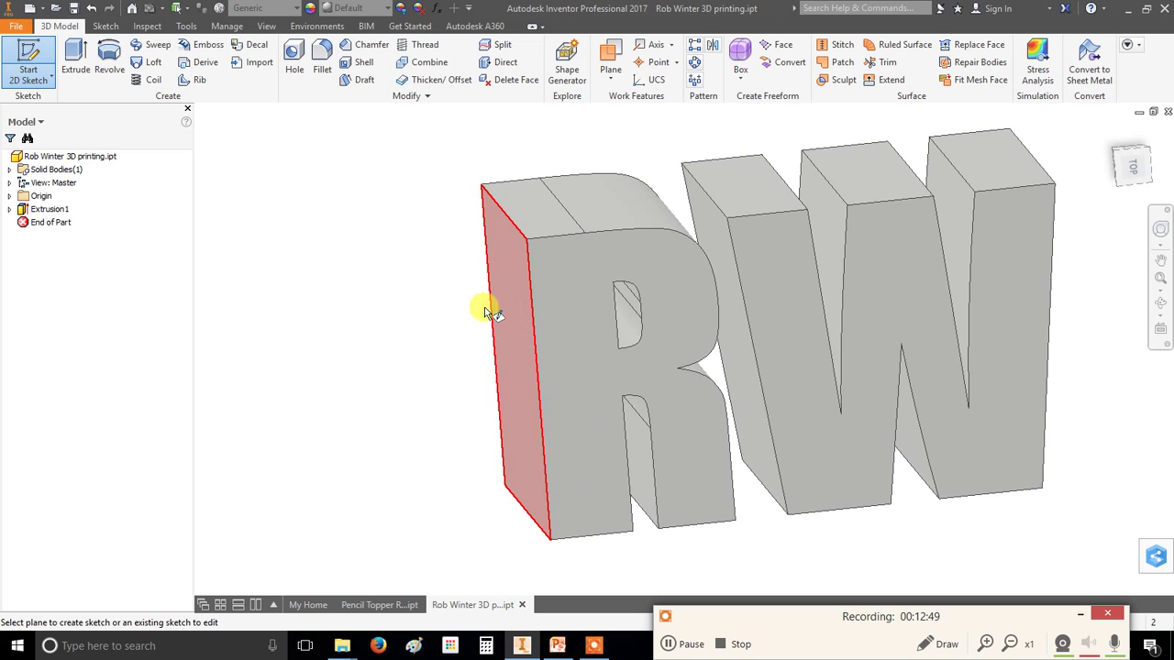
scroll(479, 312, "down", 5)
middle_click_drag(449, 470, 490, 449, "shift")
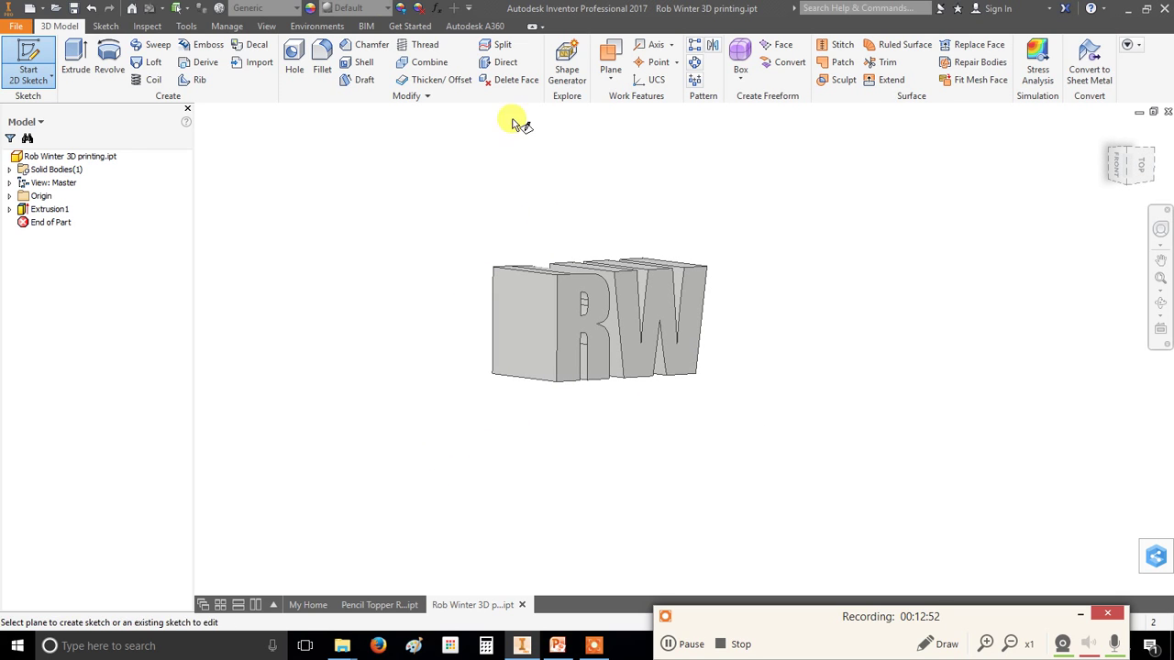
left_click(511, 313)
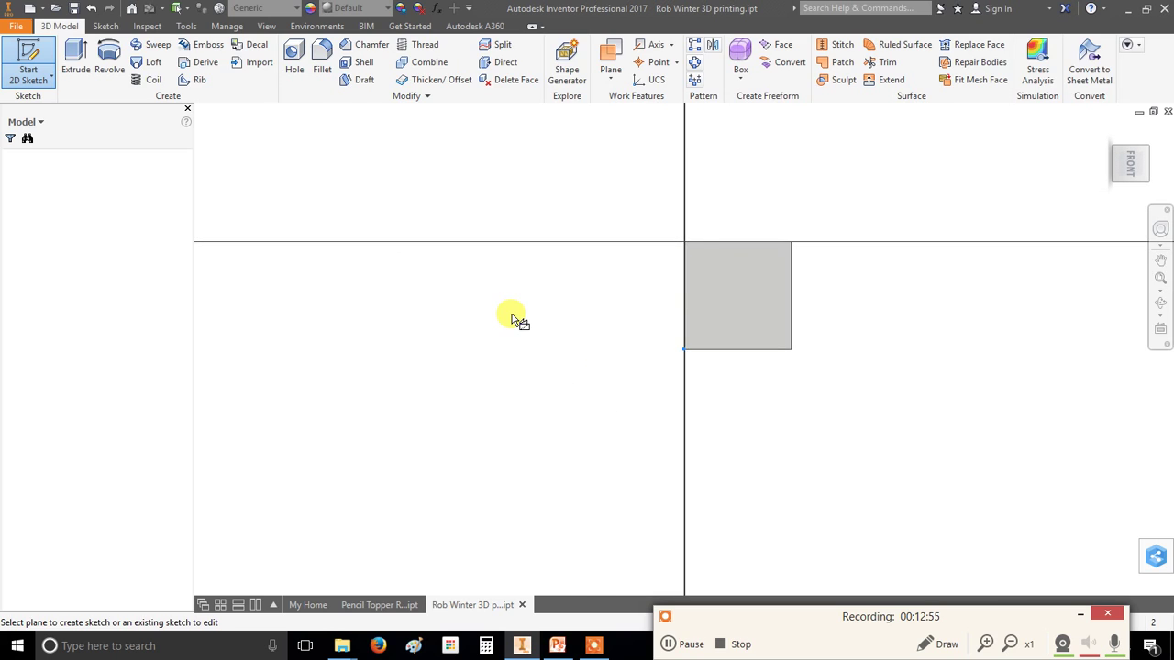
middle_click_drag(878, 315, 741, 371)
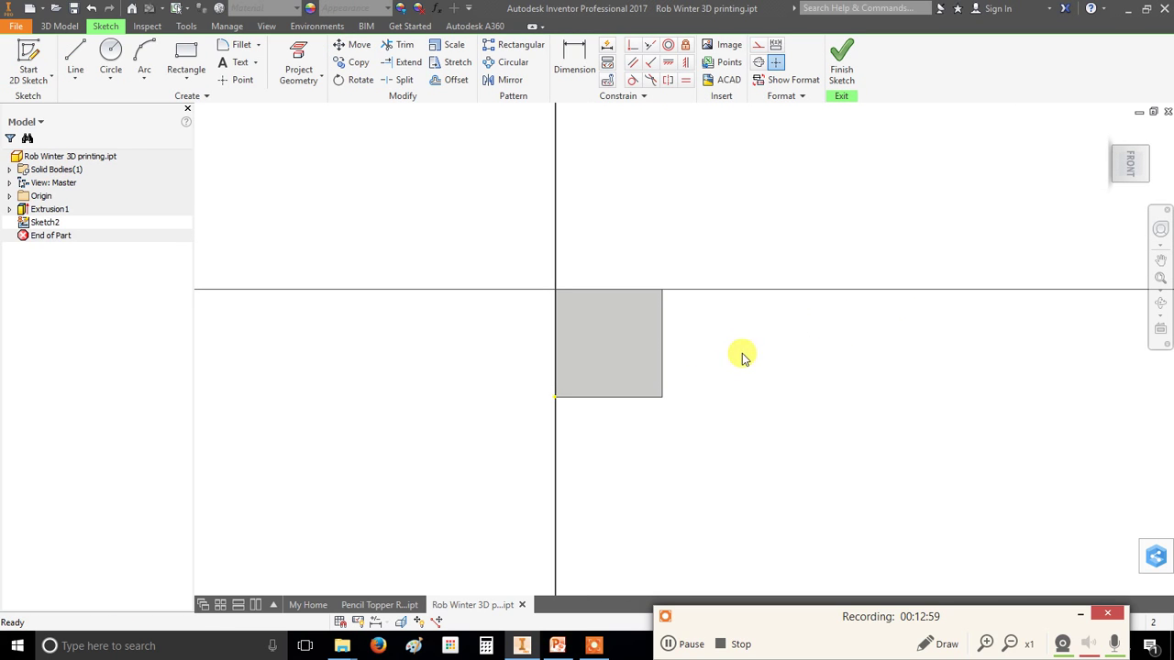
Draw a 15 mm diameter circle centred inside the R's square end face
left_click(111, 55)
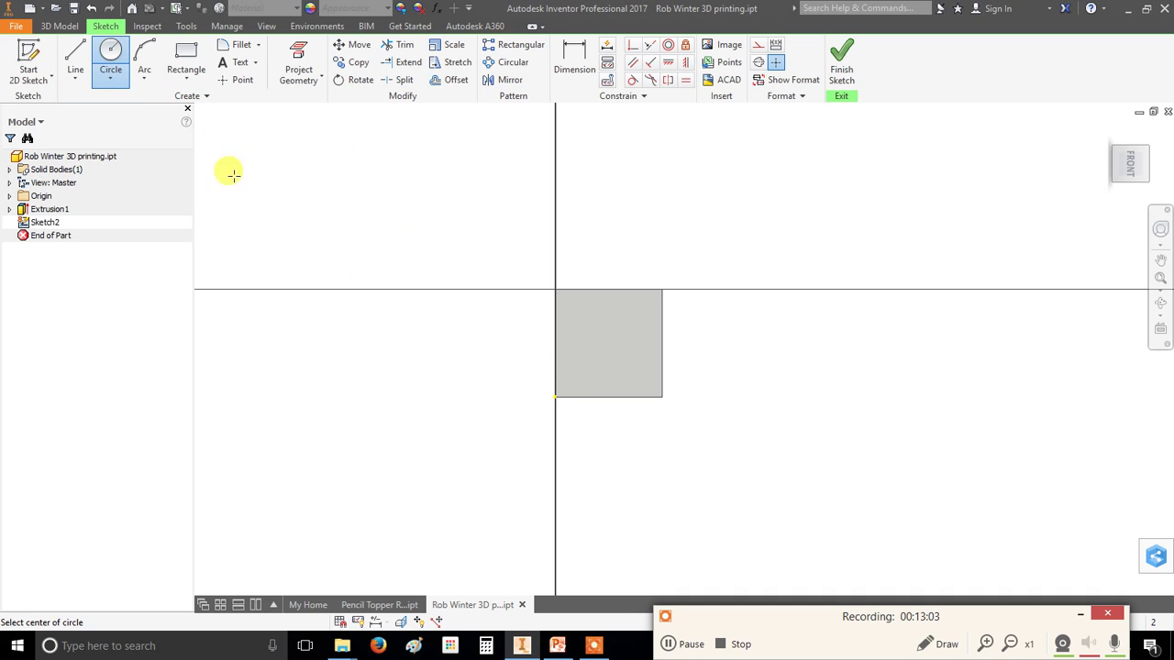
left_click(608, 347)
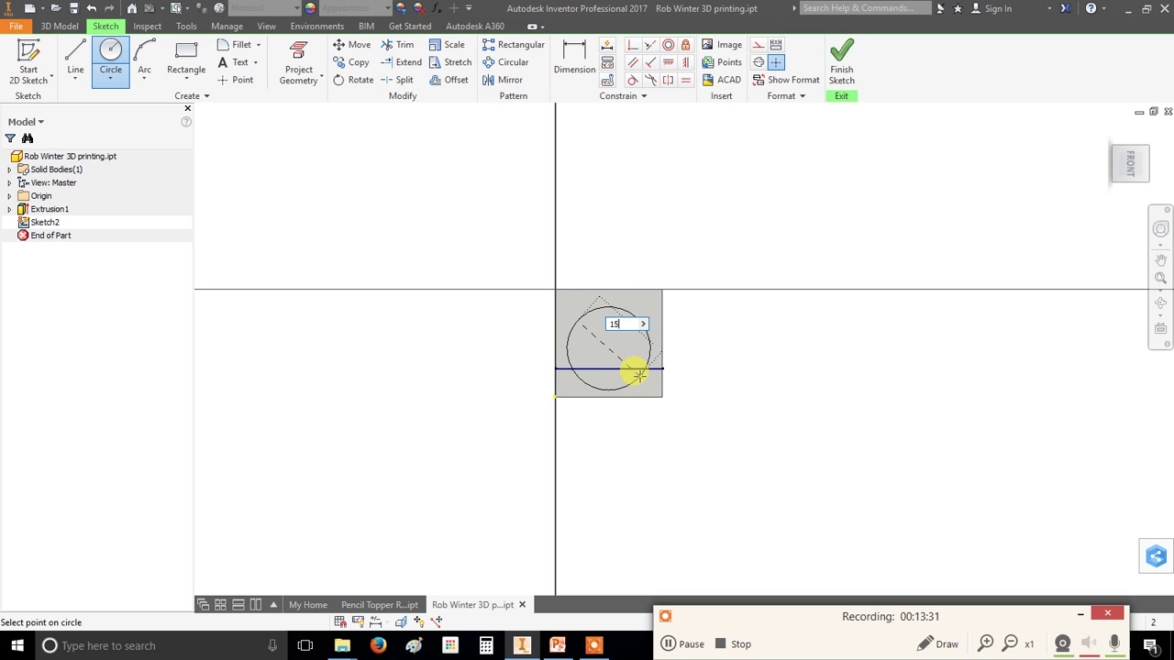
key("Return")
scroll(639, 351, "down", 3)
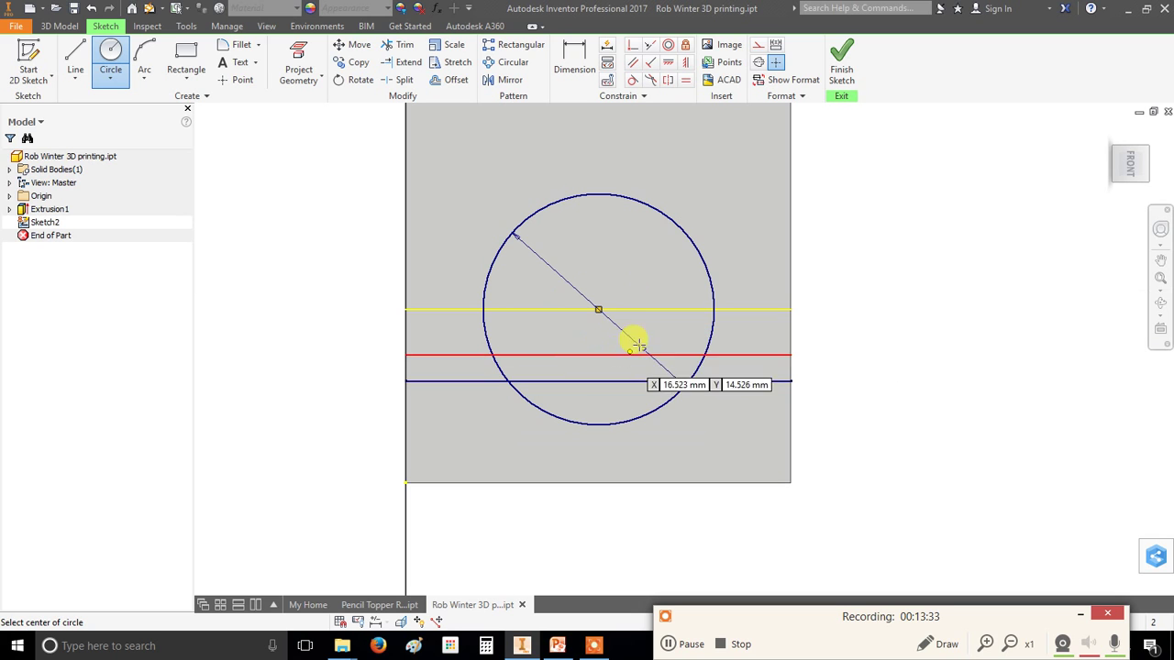
scroll(711, 312, "up", 3)
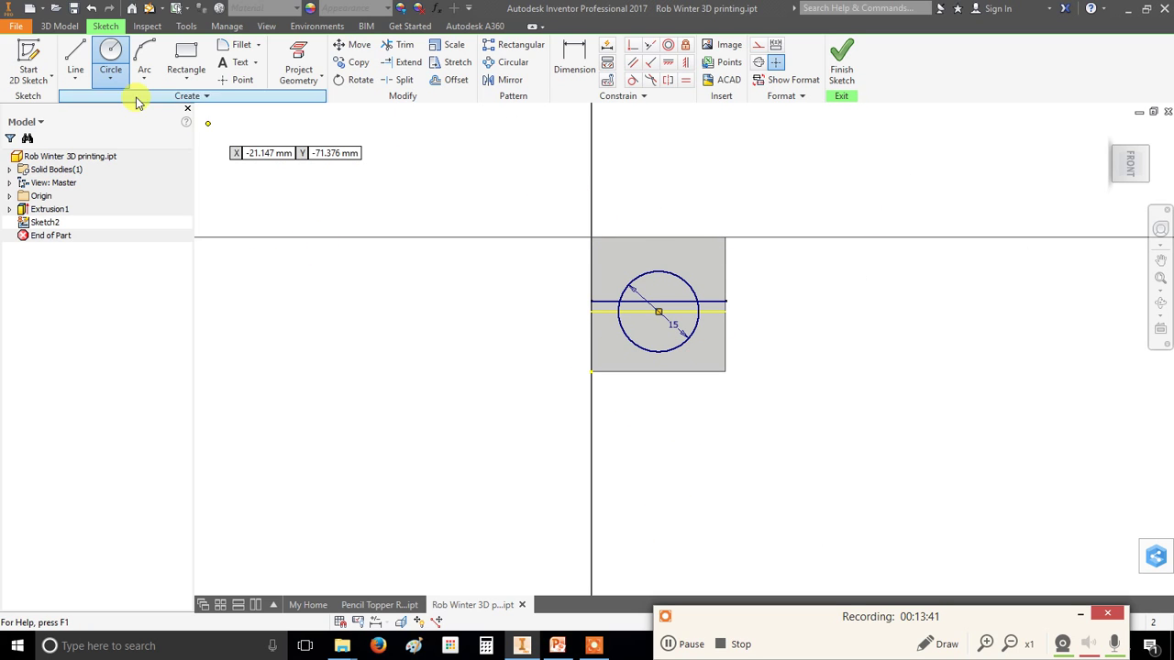
left_click(573, 57)
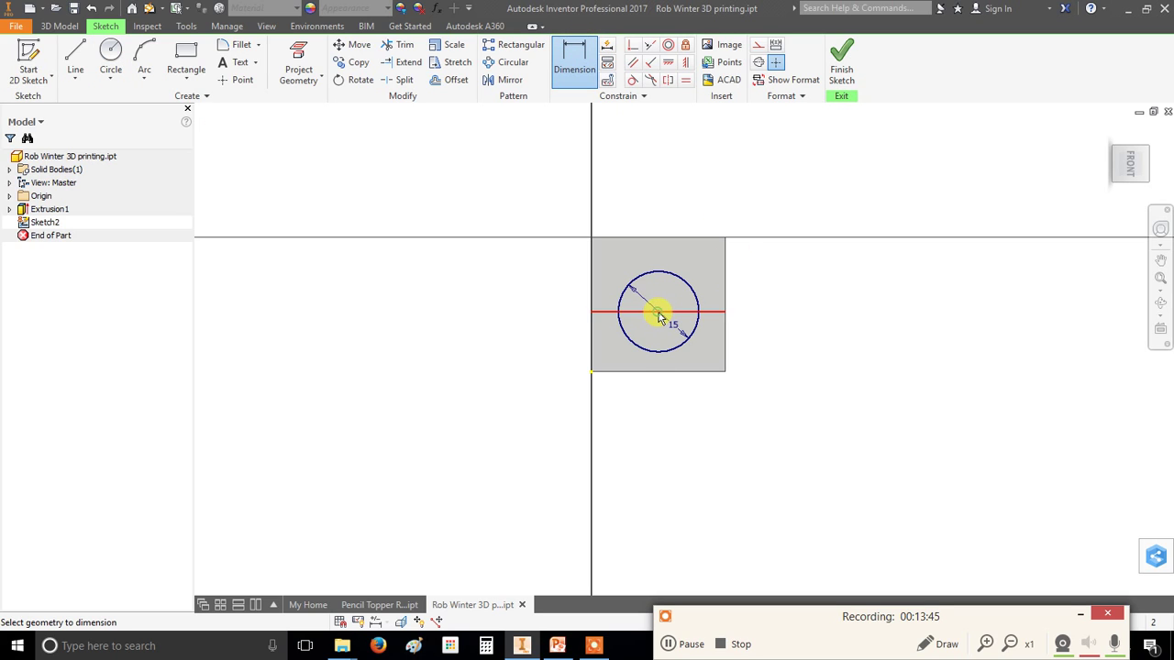
Dimension the circle centre 12.5 mm from the square's top edge, after discarding an over-constraining attempt
left_click(661, 238)
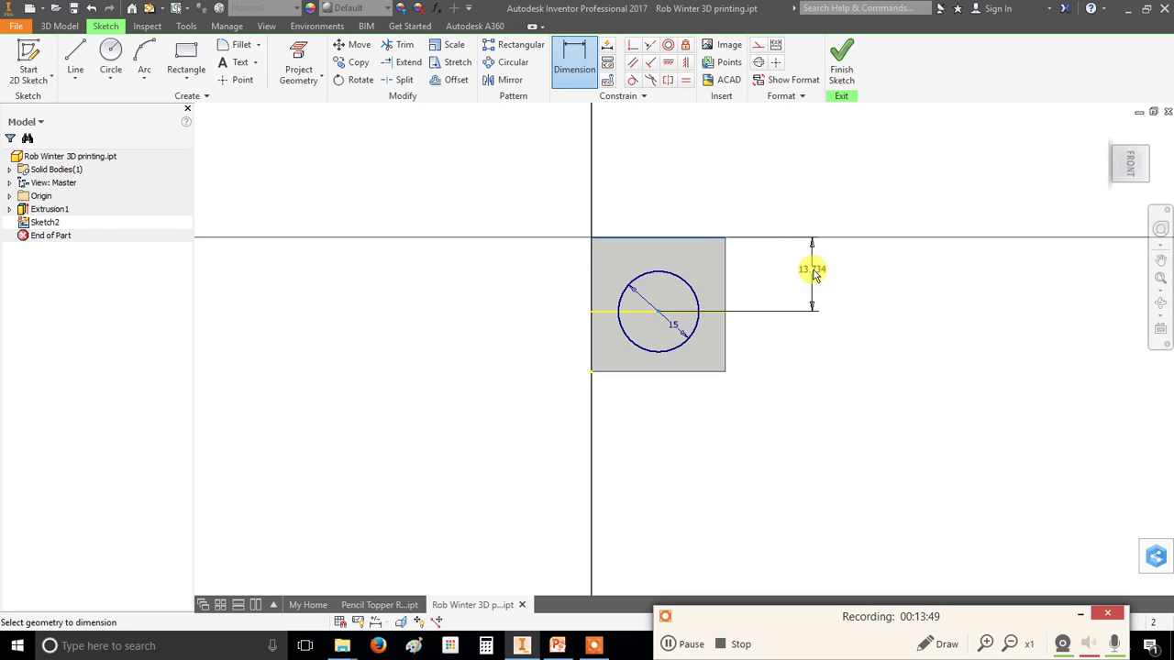
left_click(813, 274)
left_click(260, 136)
right_click(820, 300)
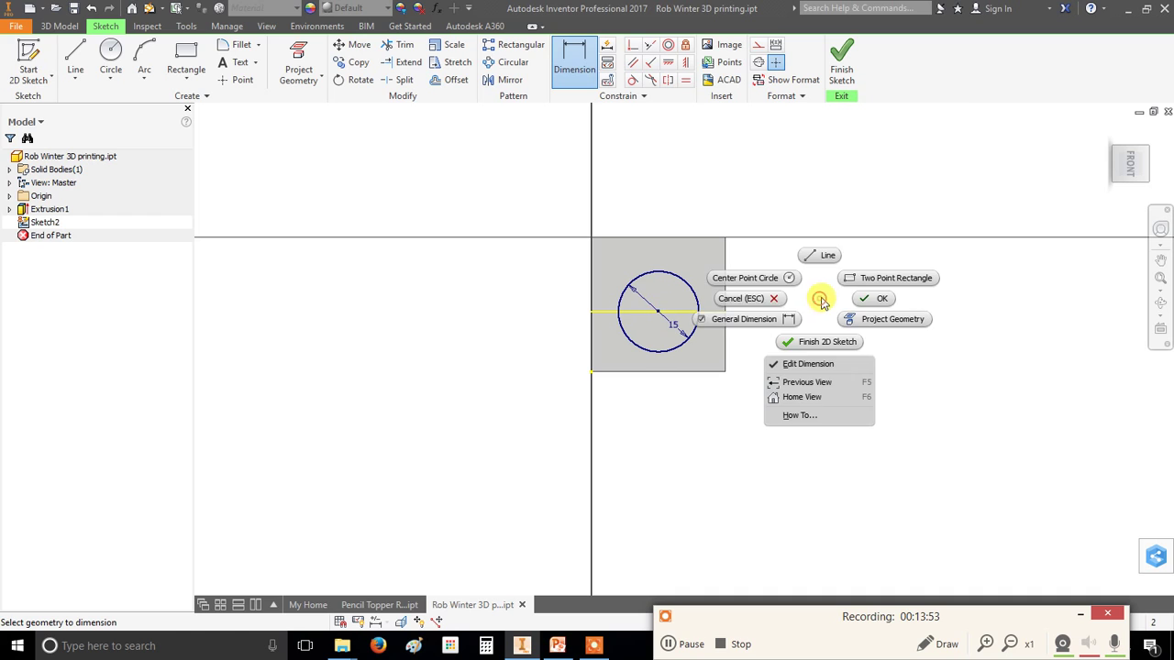
left_click(739, 301)
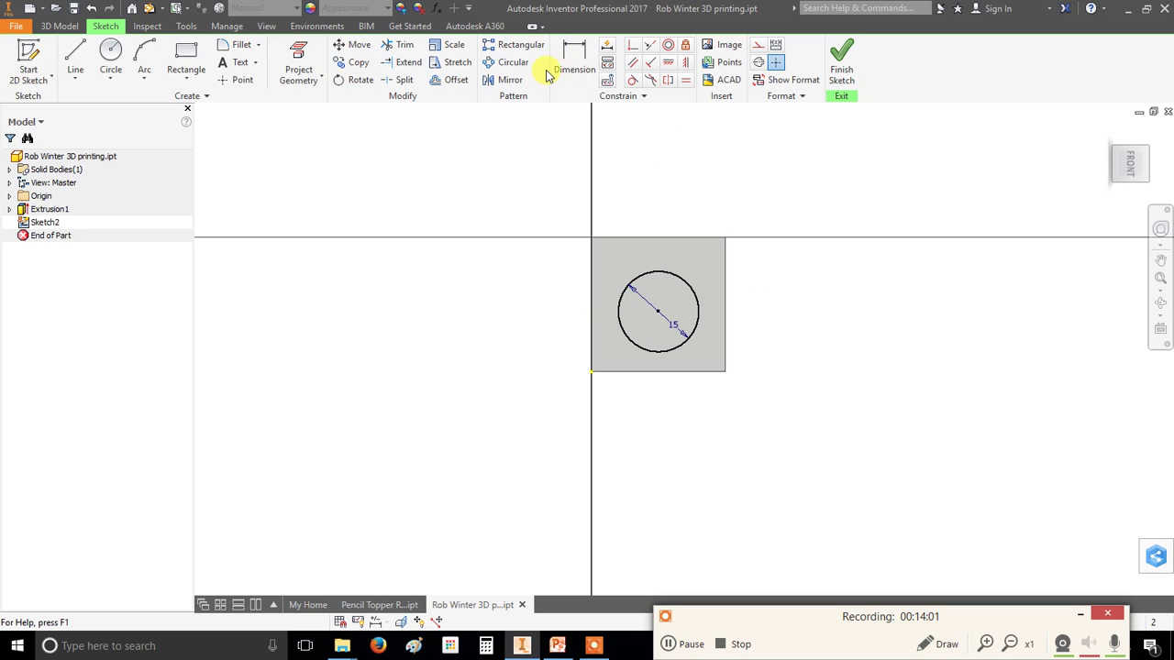
left_click(571, 54)
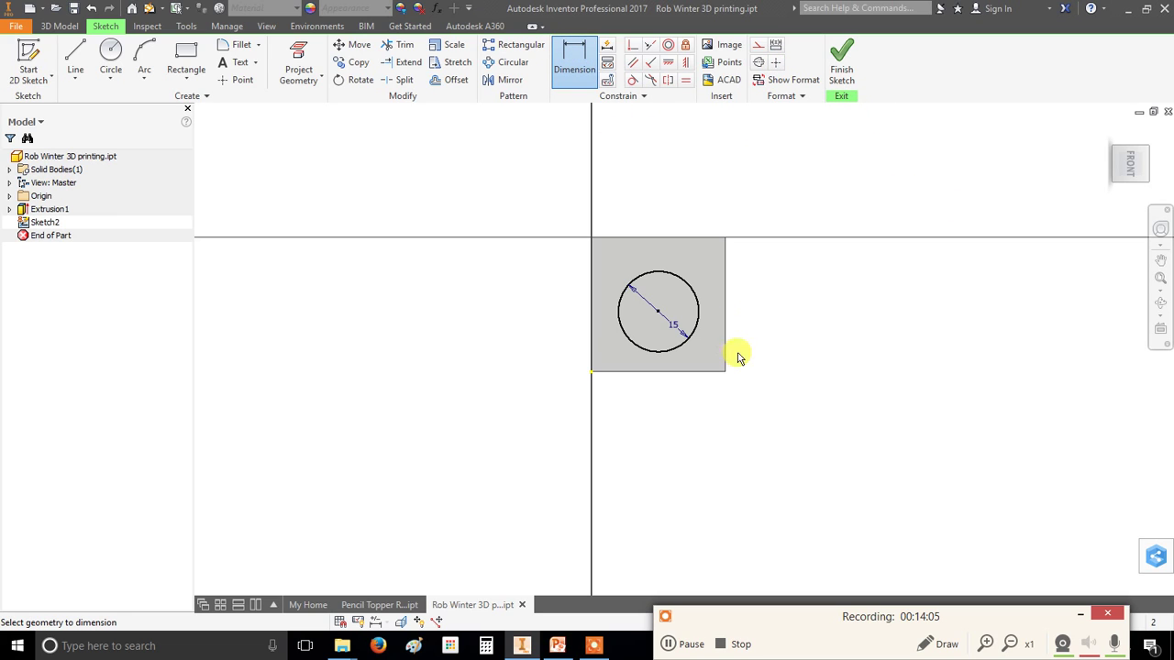
left_click(663, 238)
left_click(780, 284)
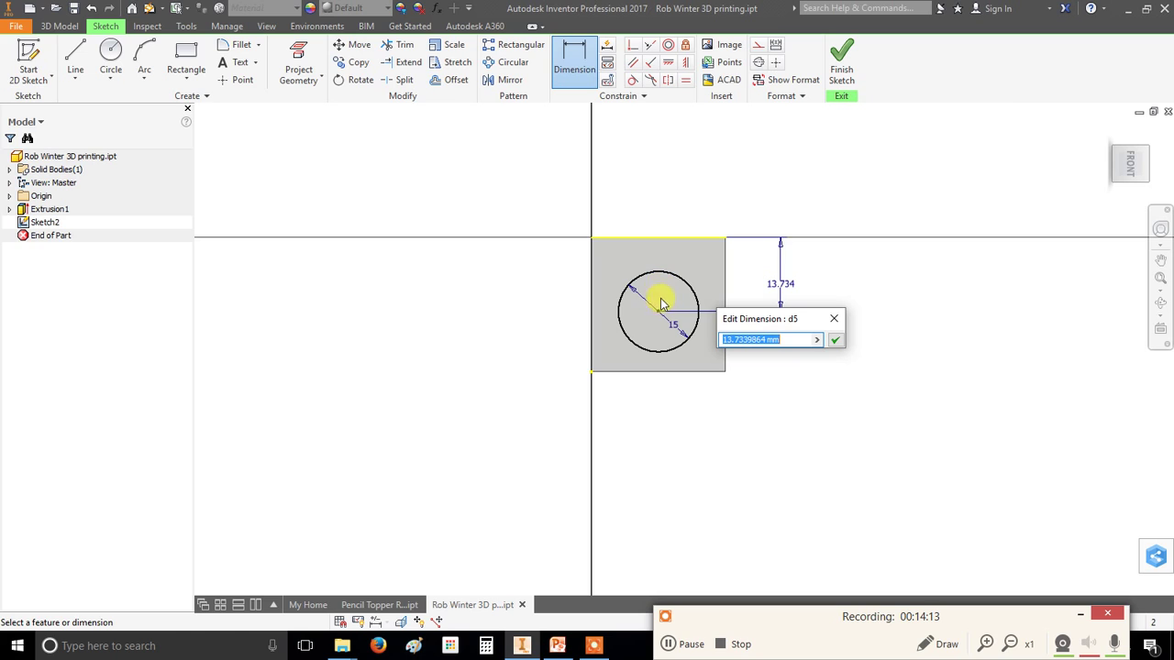
left_click(786, 342)
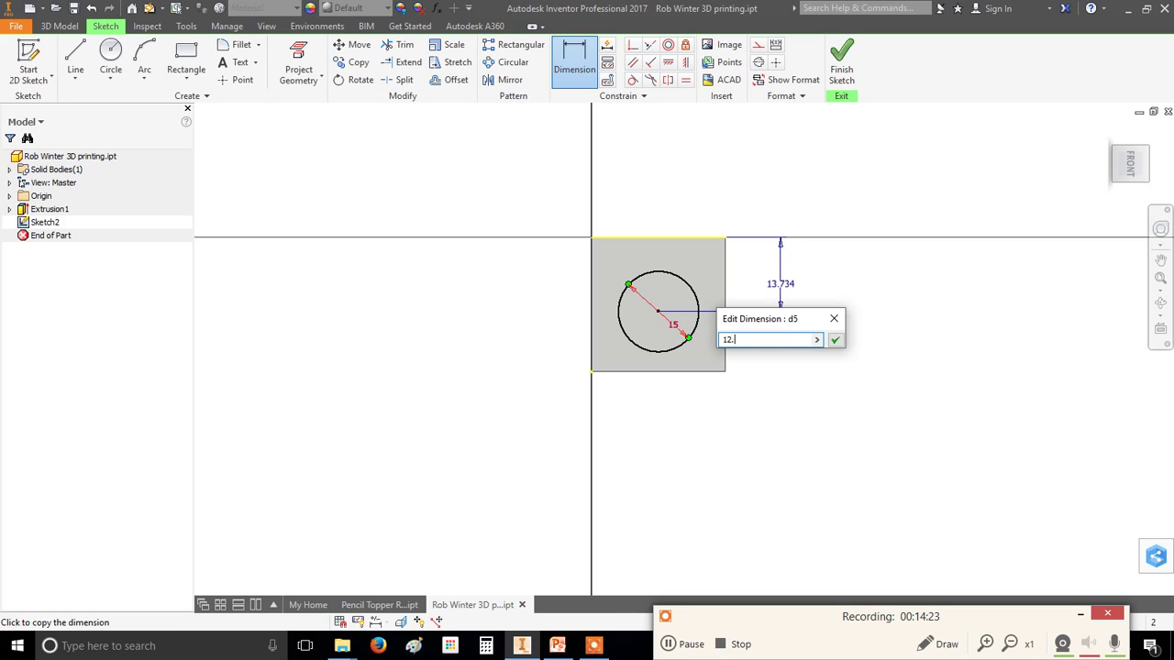
left_click(686, 340)
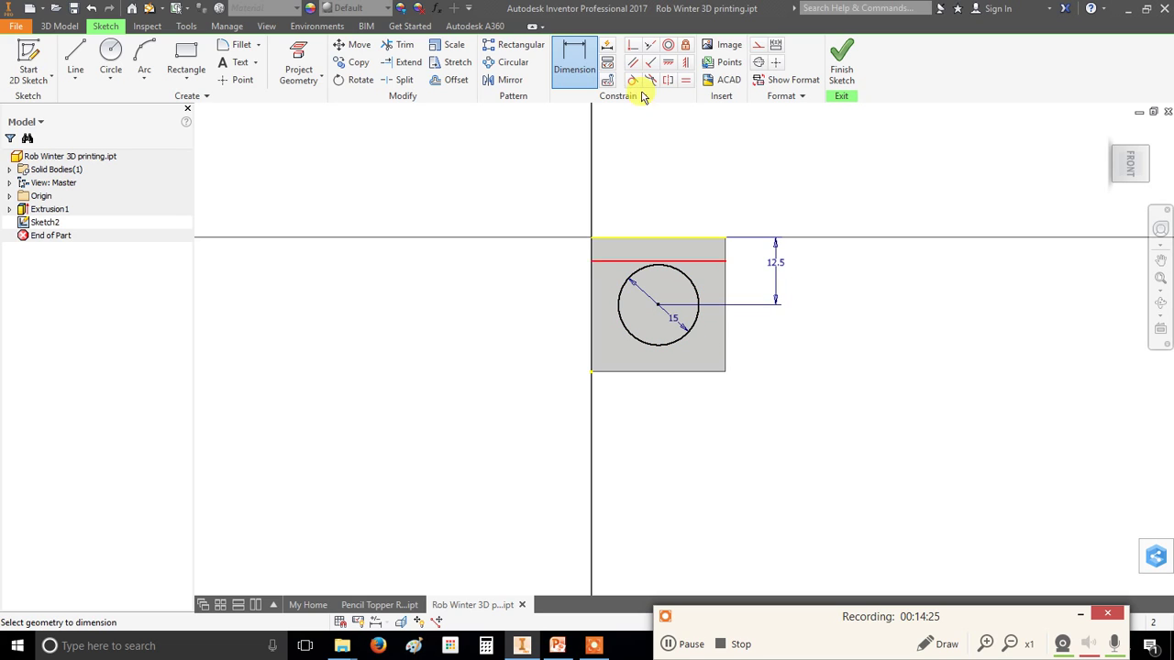
Dimension the circle centre 12.5 mm from the square's left edge
left_click(573, 57)
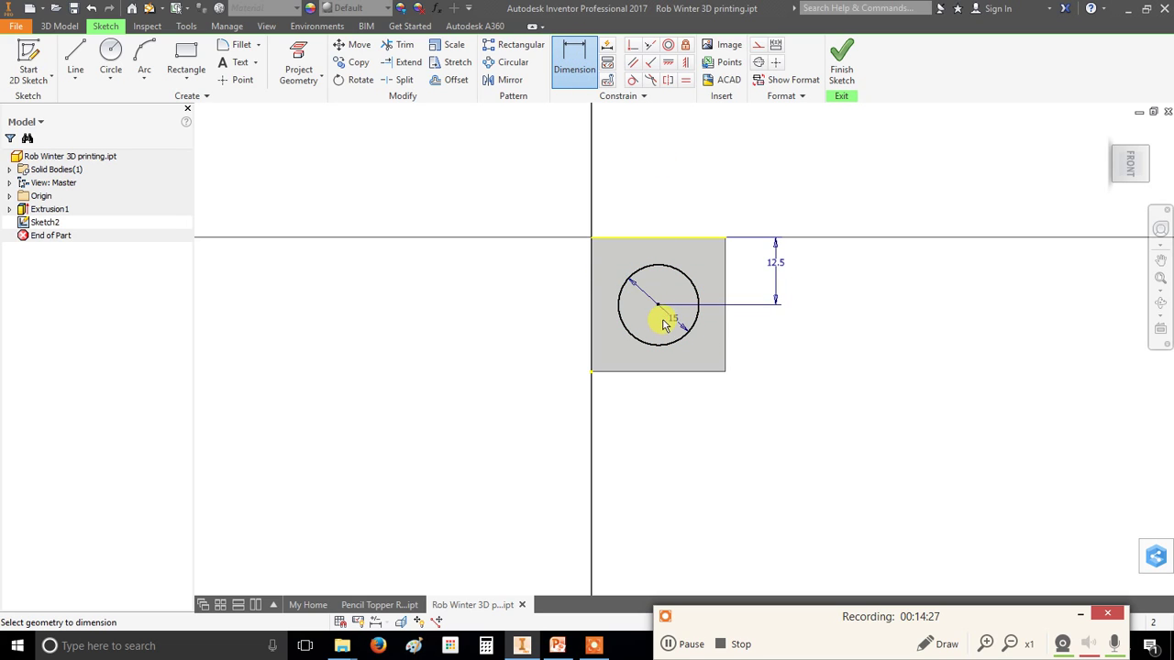
left_click(592, 321)
left_click(618, 429)
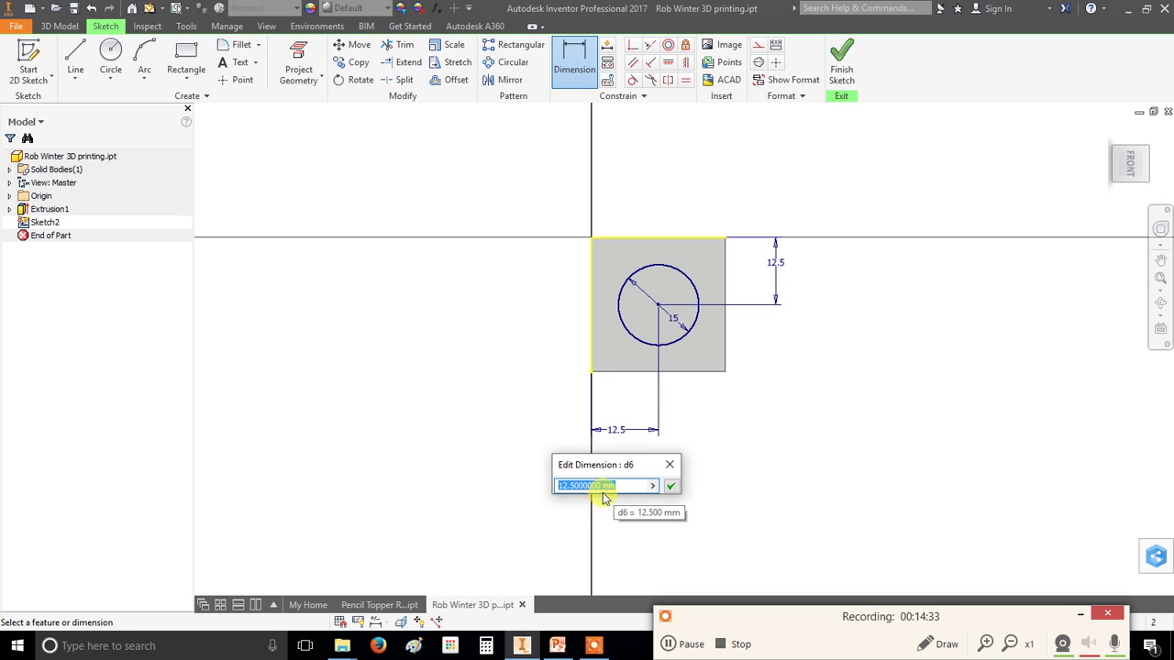
left_click(672, 486)
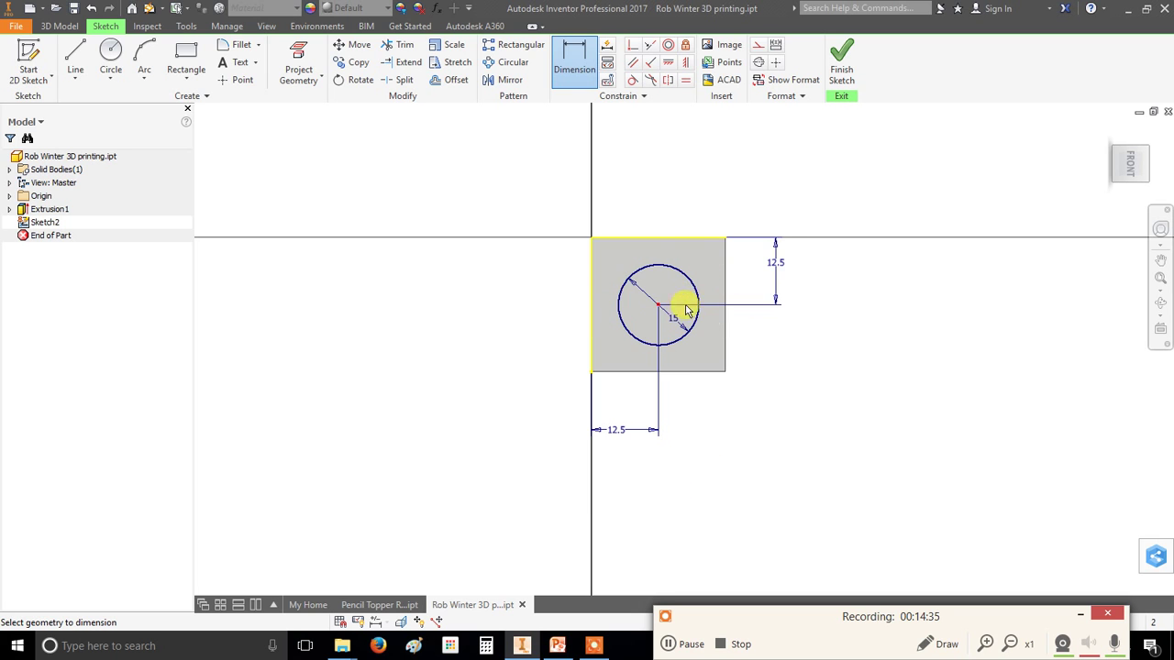
scroll(769, 312, "down", 2)
Finish Sketch2 and orbit to view the RW block and its circle in 3D
key("F4")
mouse_move(851, 358)
left_mouse_down()
mouse_move(760, 361)
mouse_move(767, 377)
mouse_move(752, 409)
mouse_move(692, 417)
mouse_move(750, 387)
mouse_move(694, 300)
left_mouse_up()
key("F4")
mouse_move(828, 301)
left_mouse_down()
mouse_move(828, 317)
mouse_move(801, 320)
mouse_move(884, 310)
left_mouse_up()
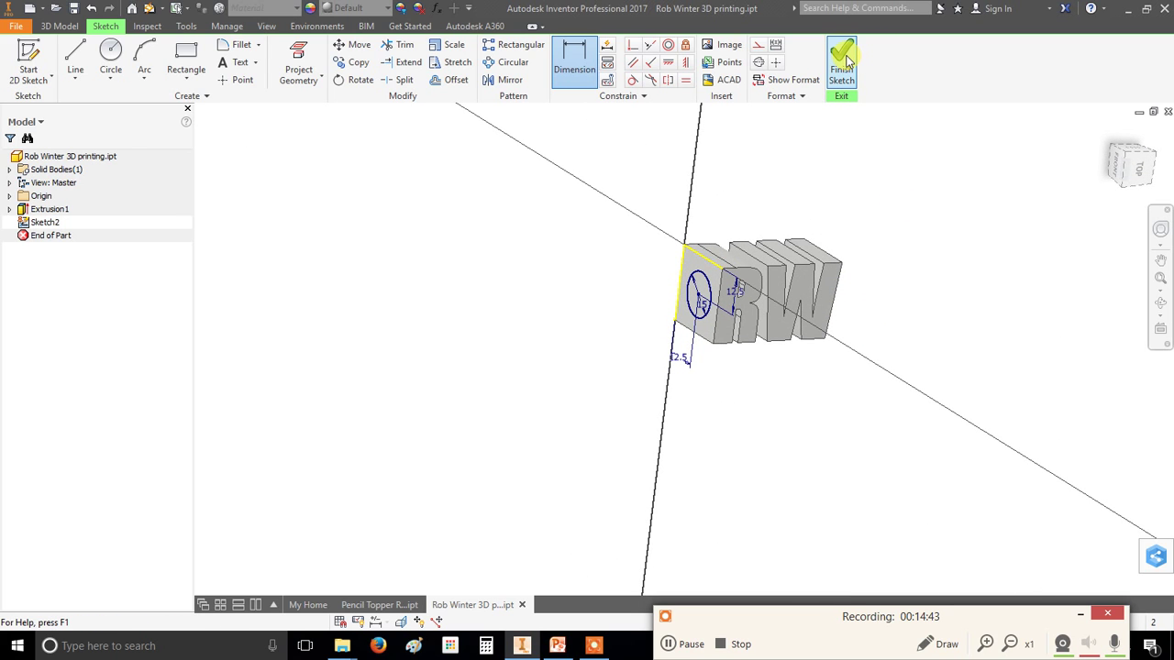
left_click(842, 62)
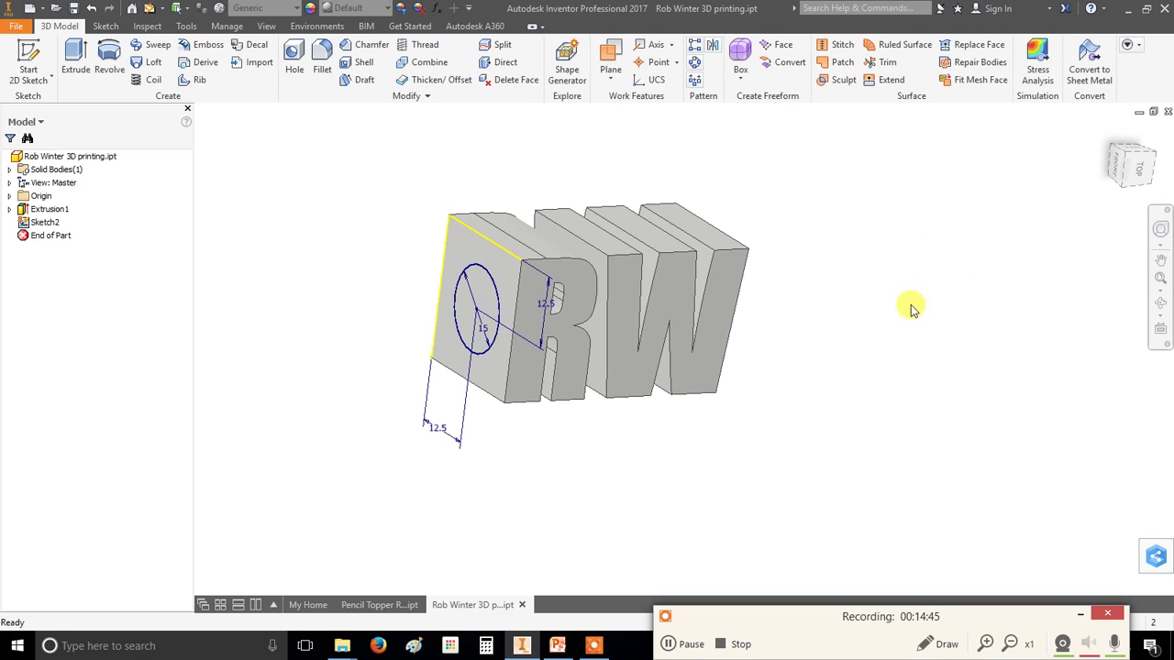
key("F4")
left_click_drag(800, 343, 647, 312)
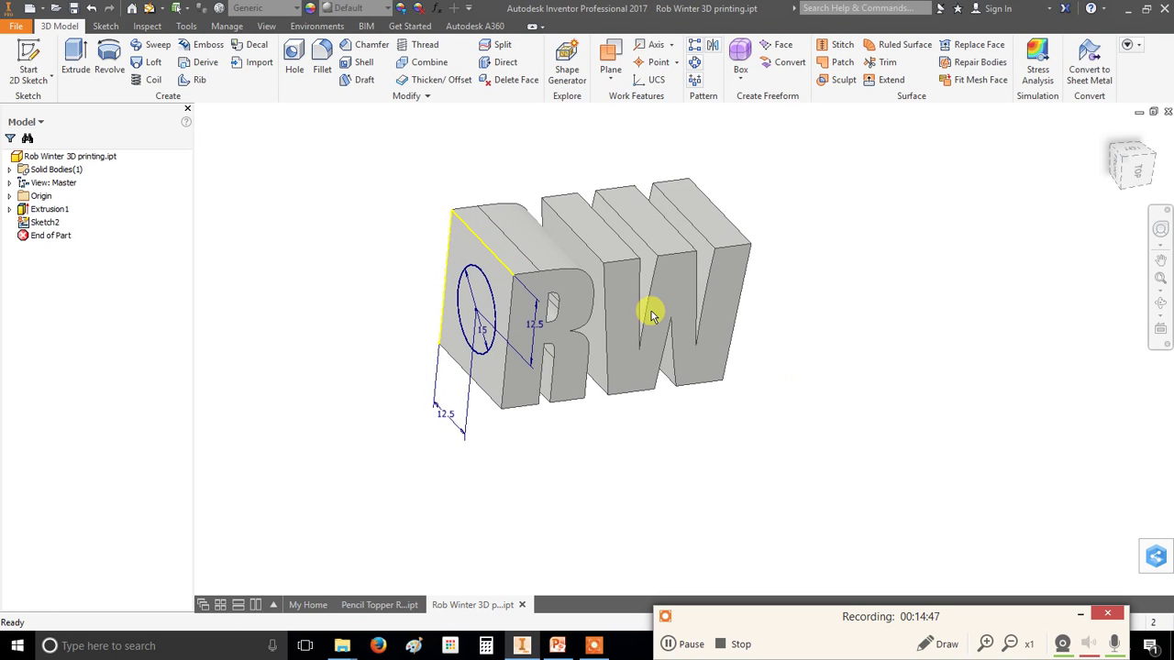
Pick the sketch profile for Extrusion2 and try its direction and cut/join options
left_click(77, 61)
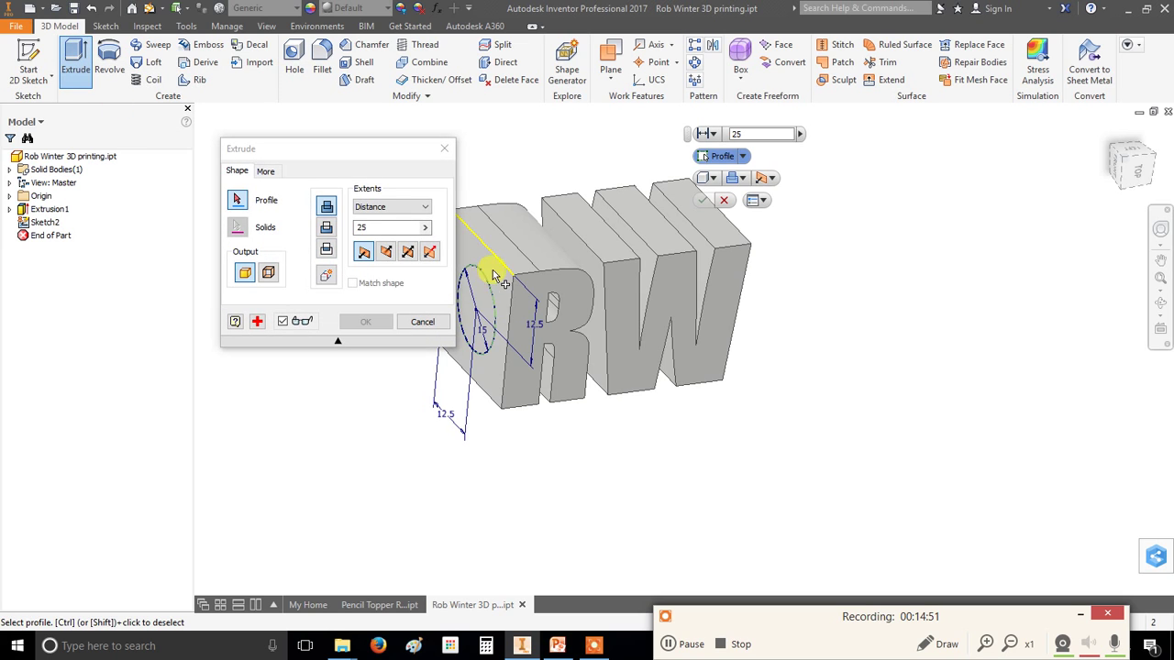
left_click_drag(328, 153, 276, 130)
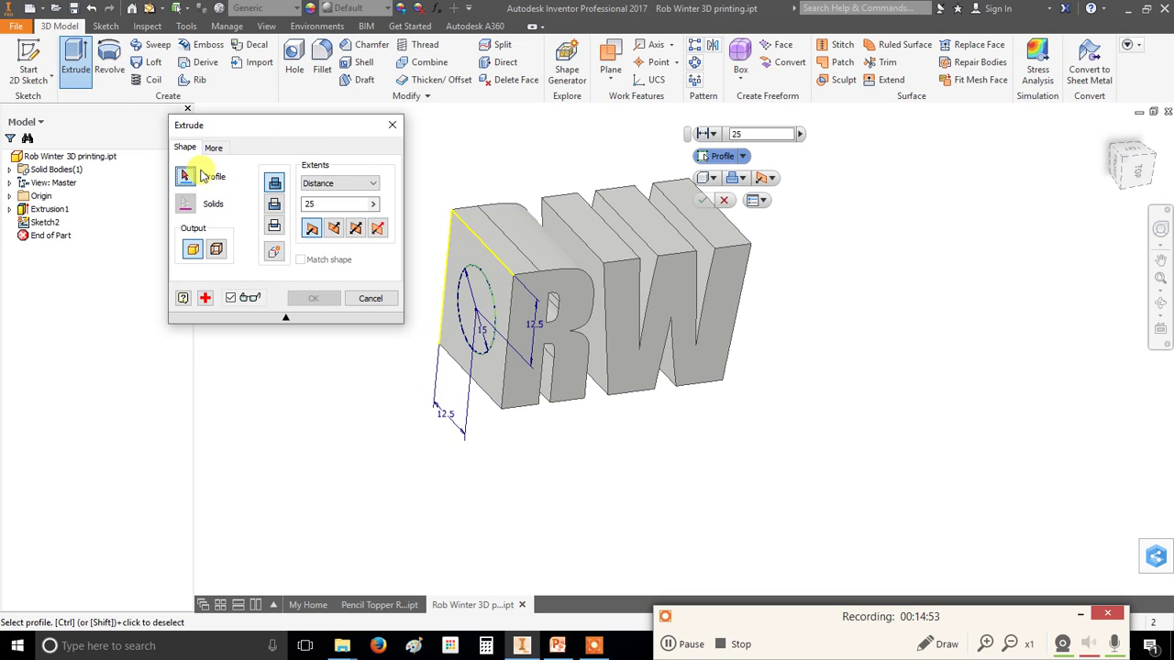
left_click(463, 286)
scroll(791, 390, "down", 2)
middle_click_drag(792, 390, 747, 438, "shift")
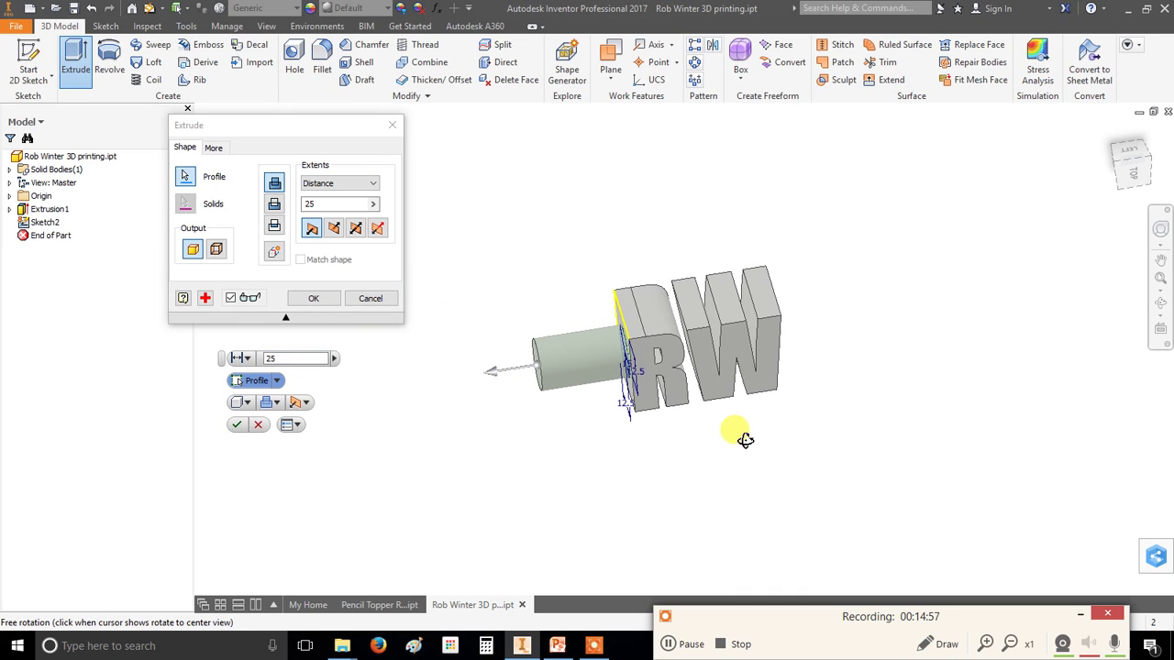
left_click(335, 233)
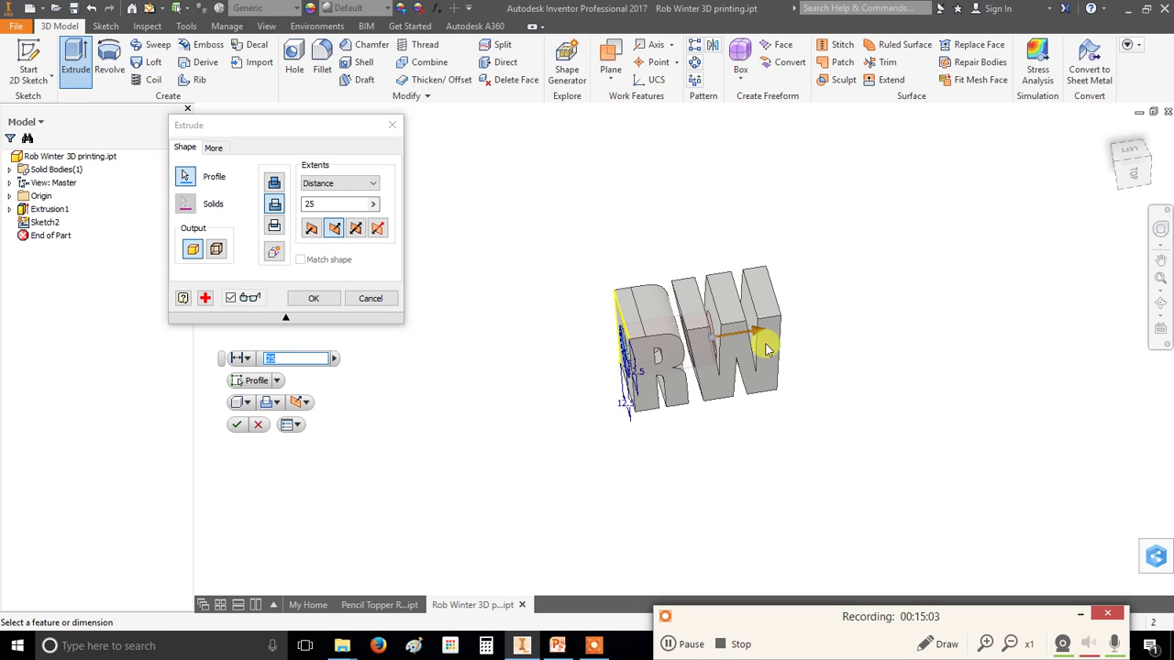
left_click(317, 233)
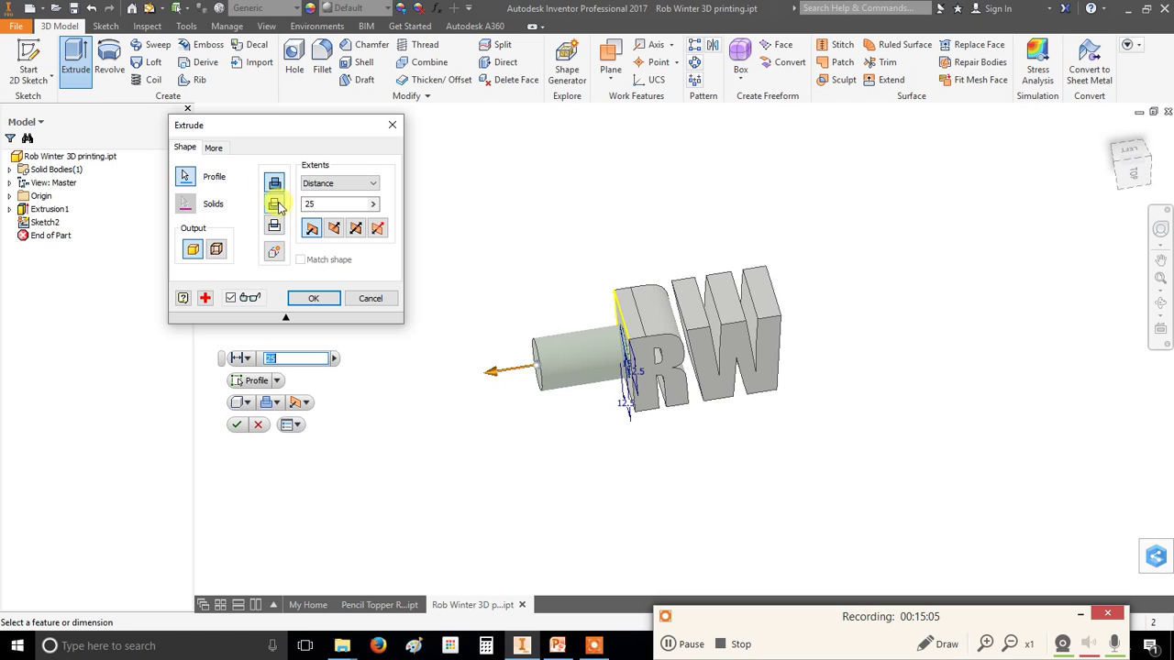
left_click(334, 235)
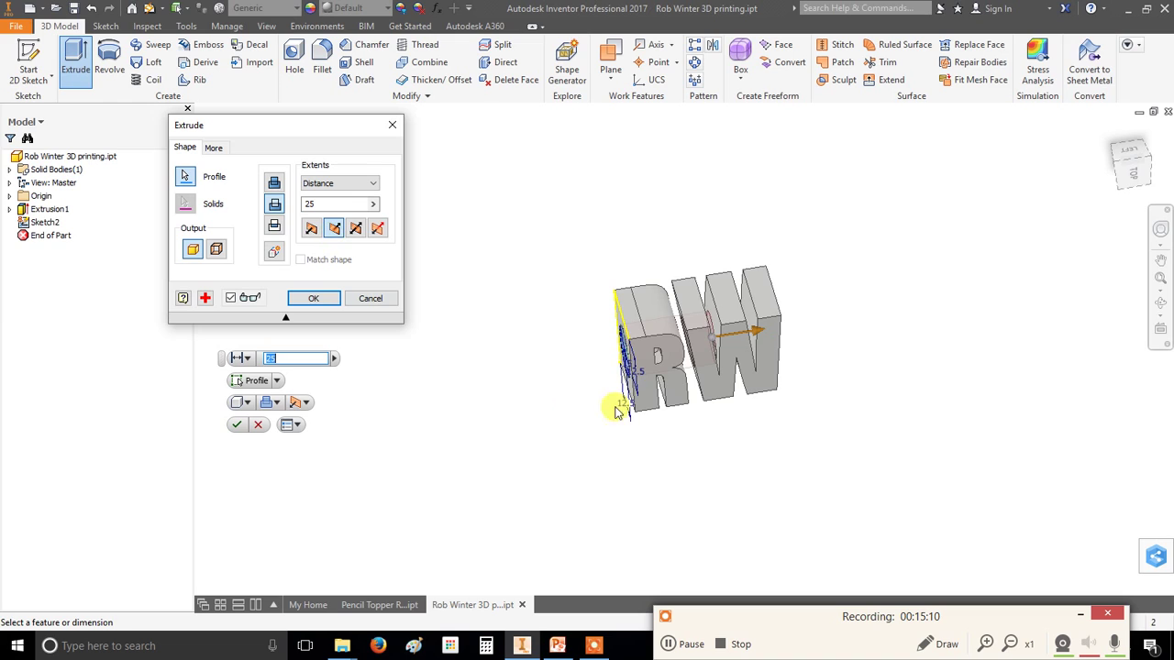
left_click(275, 183)
scroll(687, 344, "up", 3)
scroll(656, 314, "down", 4)
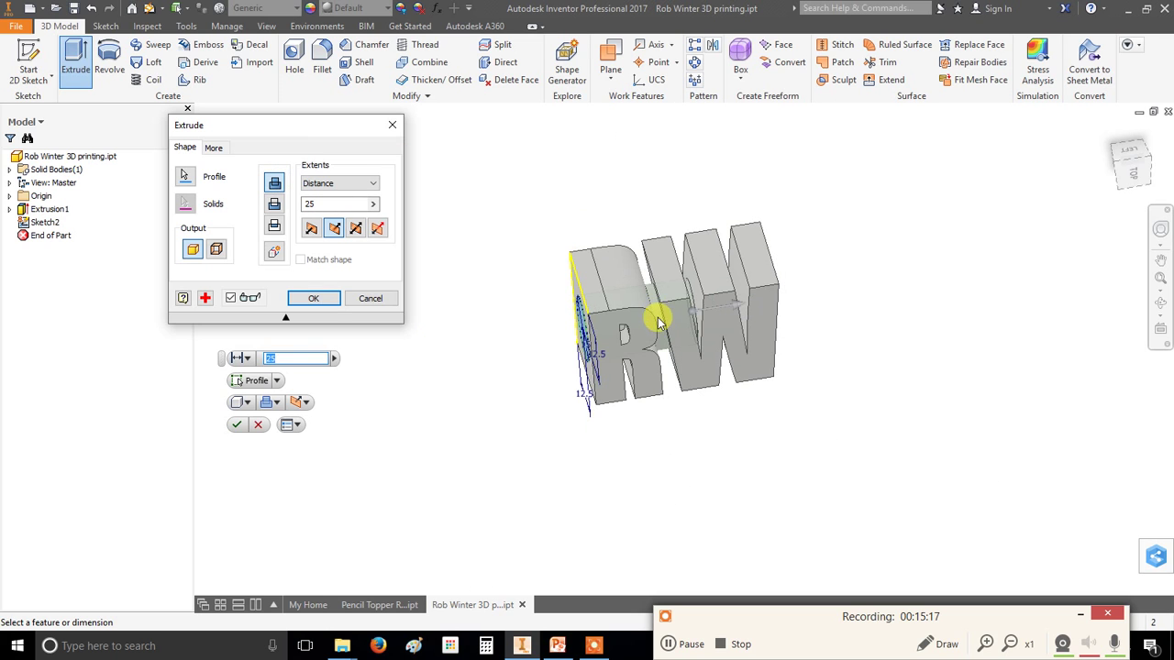
left_click(275, 204)
Extrude it 39.5 mm as added material, forming the block beside the RW letters
middle_click_drag(590, 419, 658, 447, "shift")
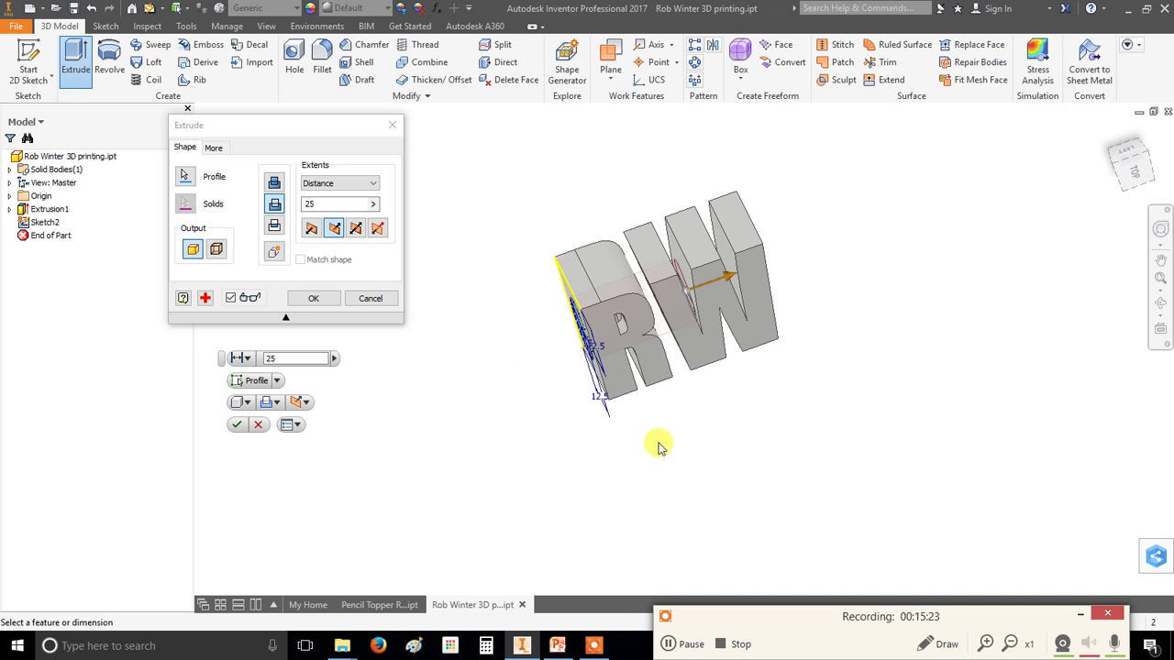
left_click(275, 186)
middle_click_drag(676, 393, 757, 419, "shift")
scroll(735, 309, "up", 2)
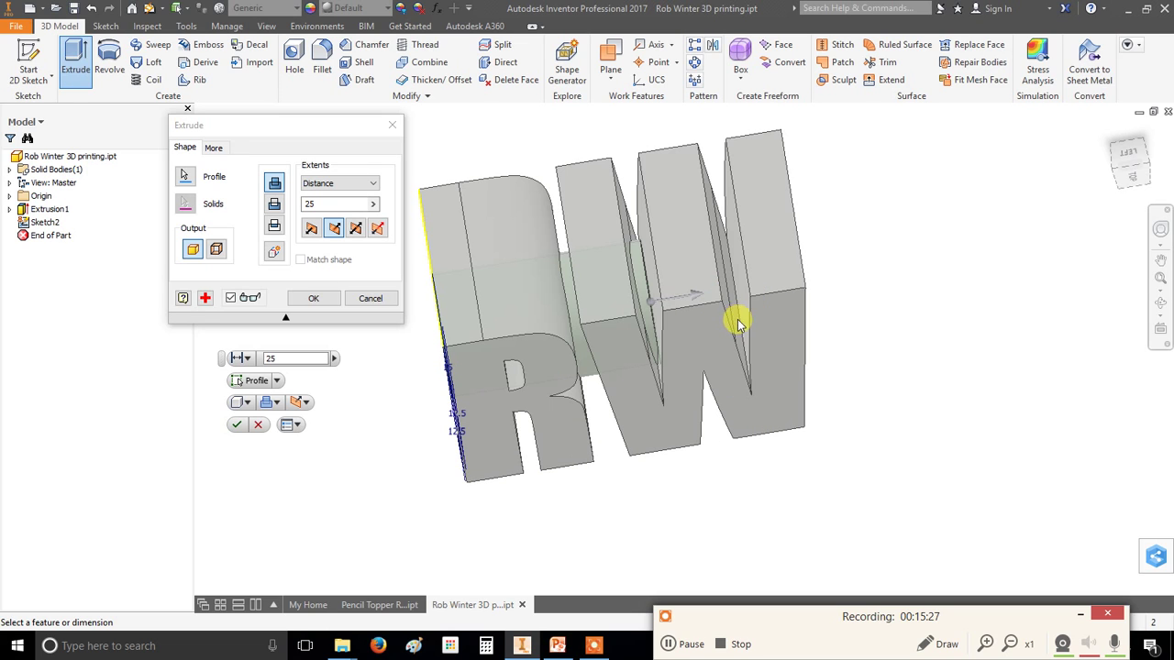
left_click_drag(694, 299, 811, 271)
middle_click_drag(832, 392, 810, 273, "shift")
mouse_move(810, 273)
left_mouse_down()
mouse_move(935, 241)
mouse_move(806, 256)
mouse_move(810, 268)
left_mouse_up()
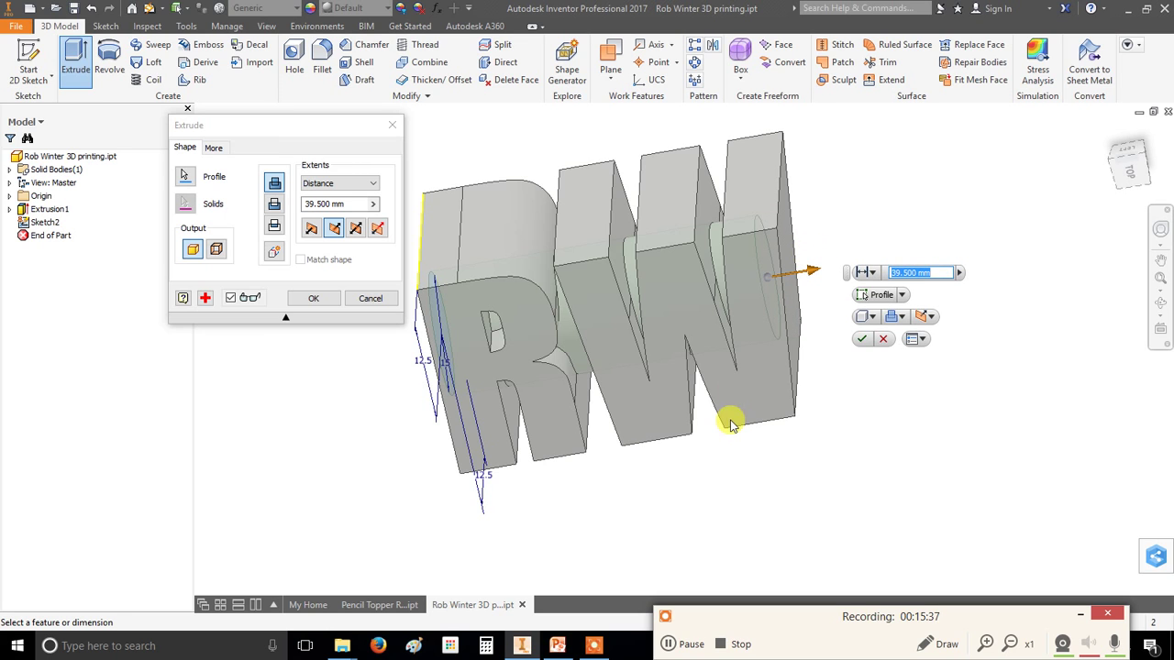
left_click(861, 338)
scroll(652, 436, "down", 3)
middle_click_drag(660, 437, 762, 427, "shift")
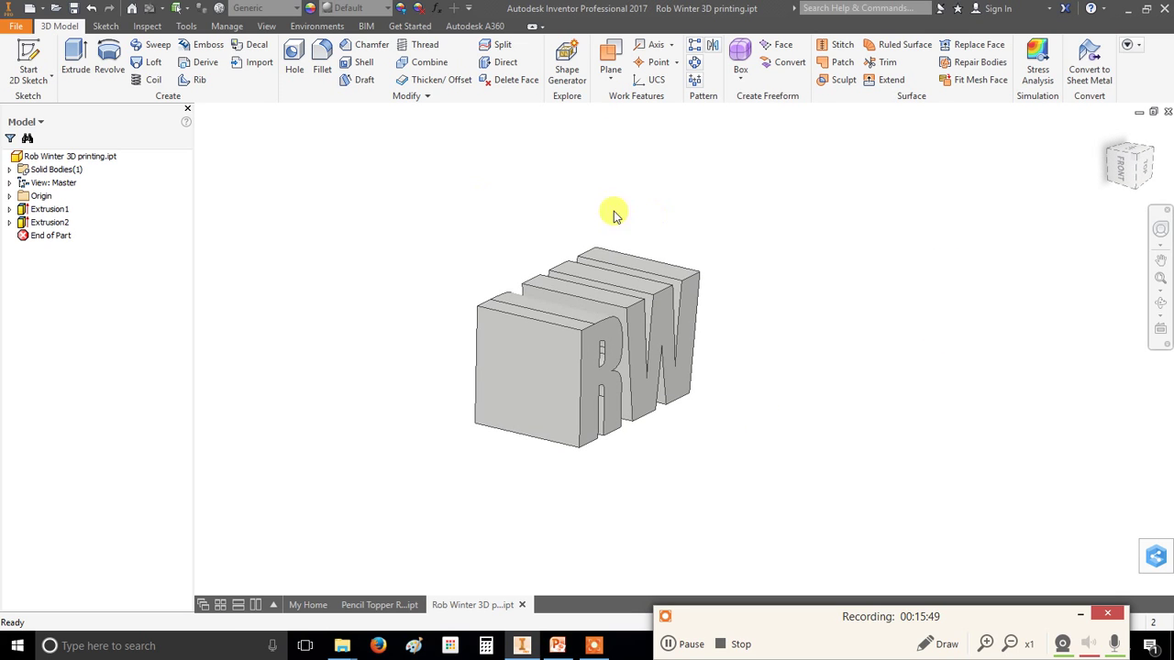
On the block's front face, project geometry and sketch an 8 mm circle at the face centre
left_click(28, 51)
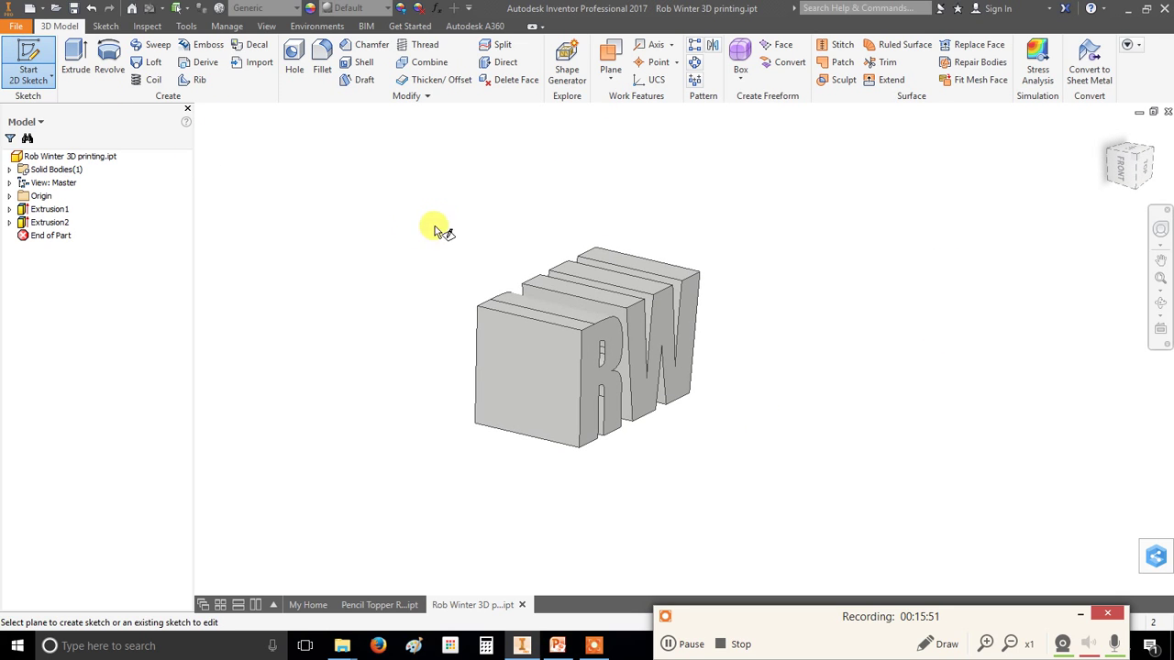
left_click(532, 383)
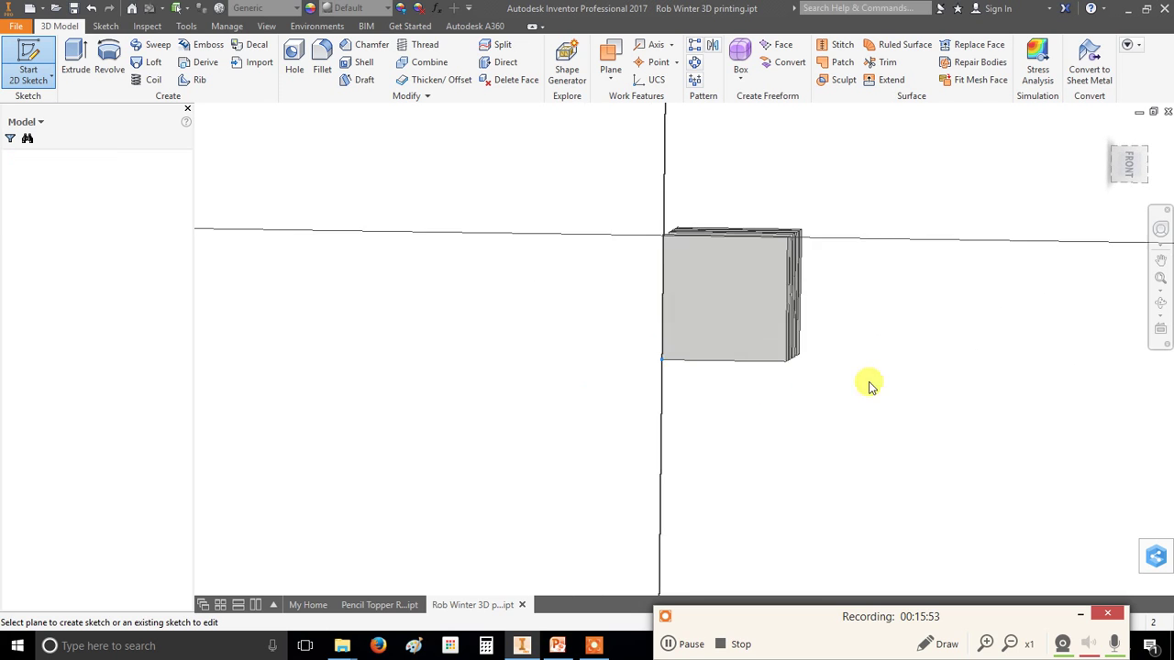
middle_click_drag(905, 332, 789, 357)
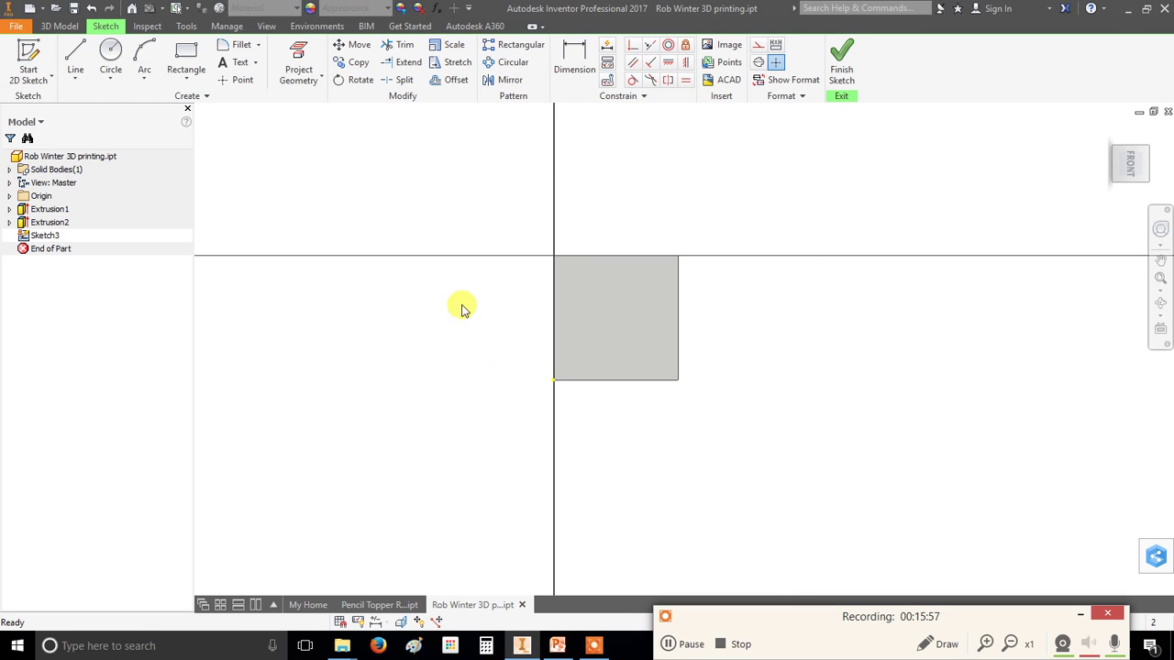
left_click(298, 64)
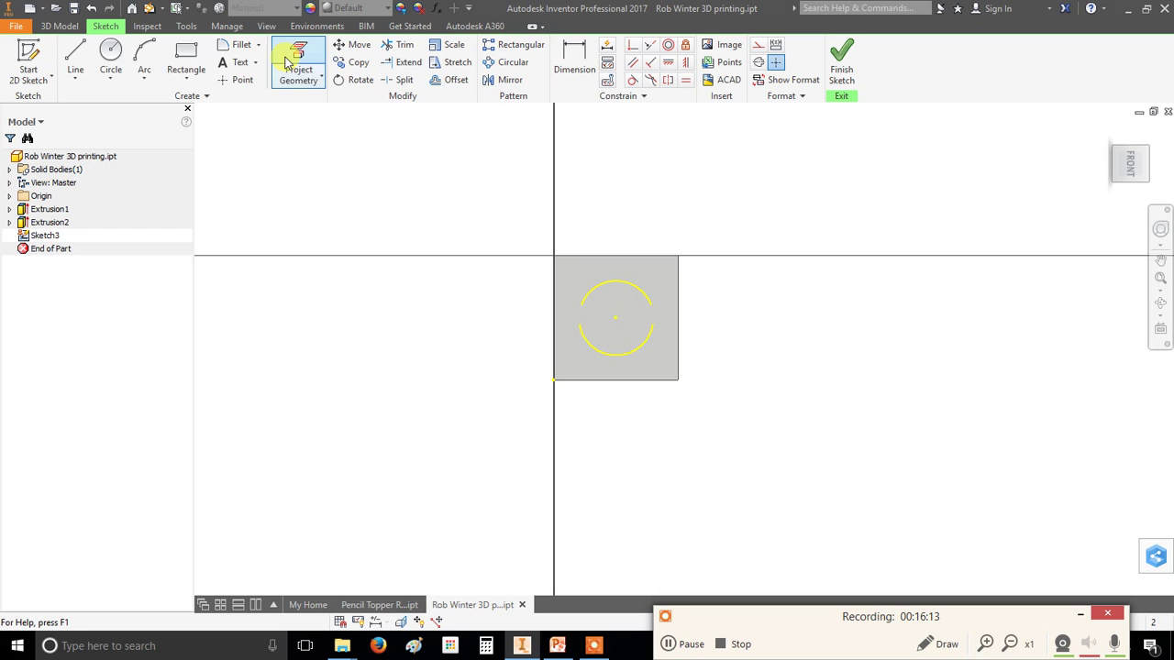
left_click(112, 56)
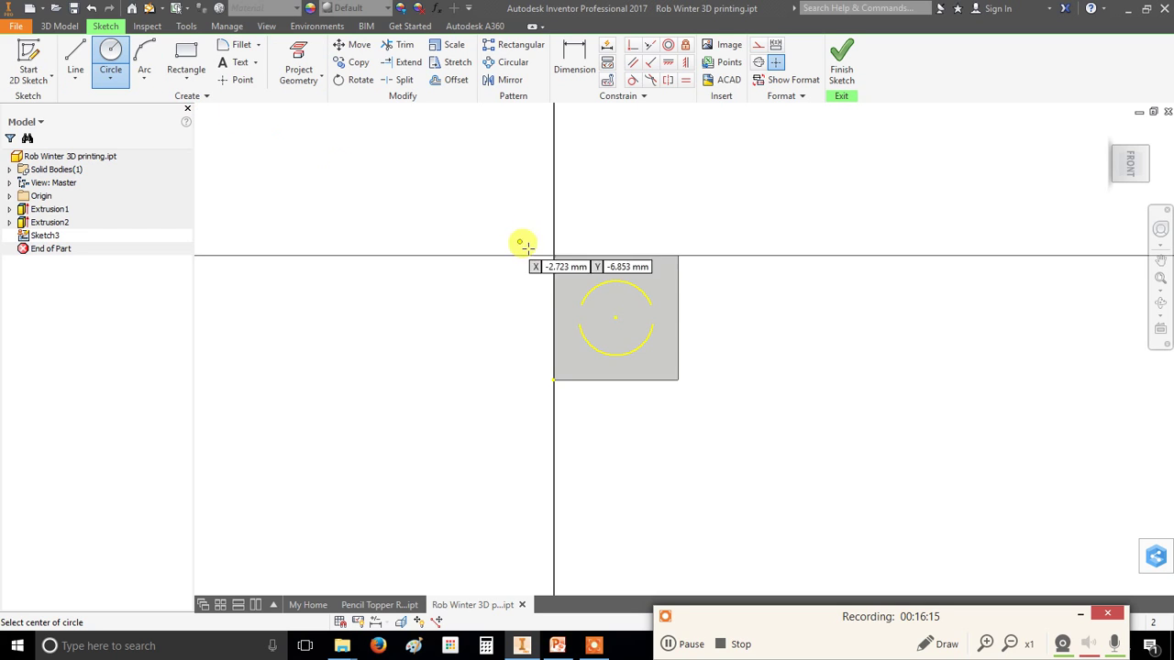
left_click(615, 314)
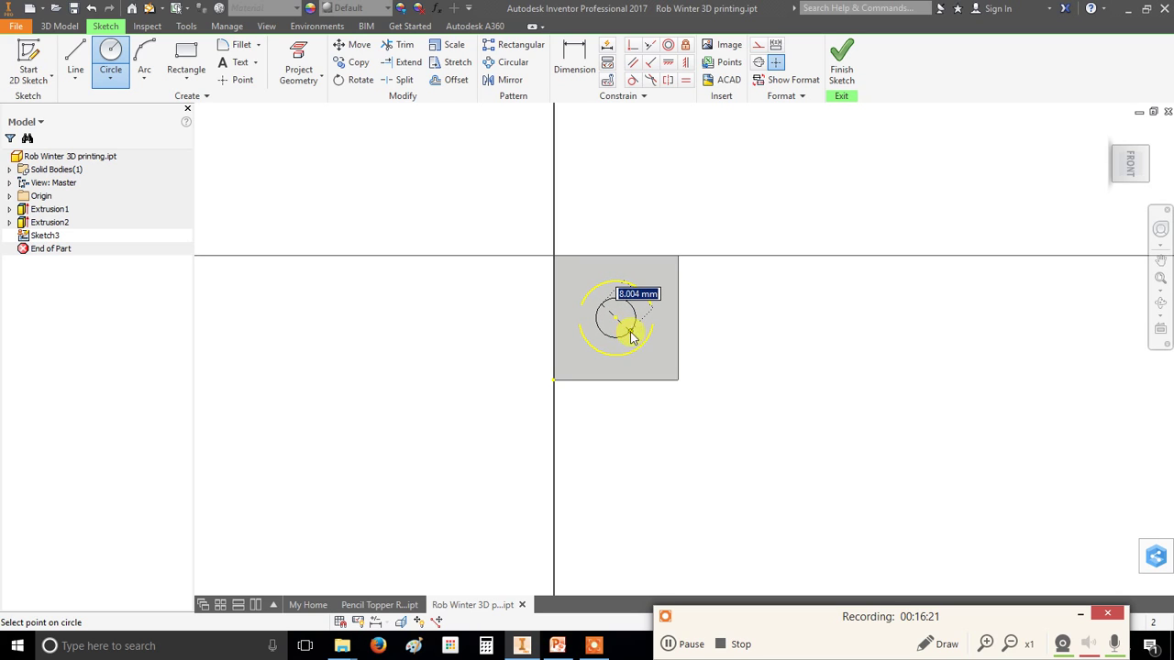
type("8")
key("Return")
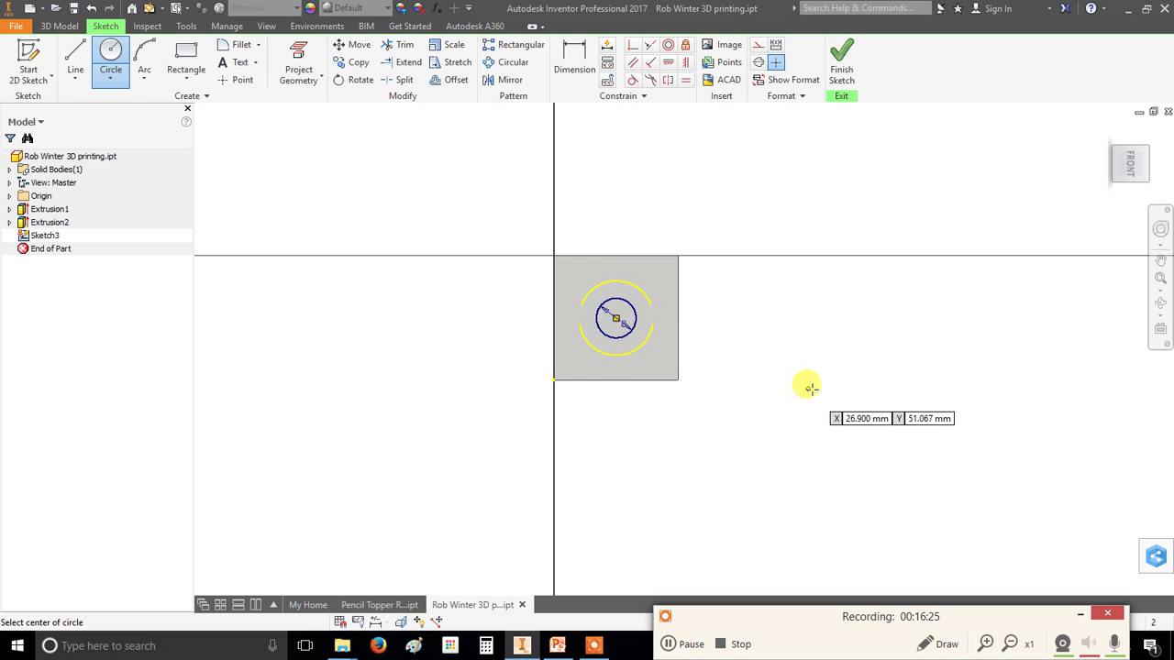
mouse_move(832, 340)
middle_mouse_down("shift")
mouse_move(701, 357)
mouse_move(765, 412)
mouse_move(687, 375)
mouse_move(763, 377)
mouse_move(558, 351)
middle_mouse_up("shift")
Cut the 8 mm circle 48.25 mm deep into the block as the pencil hole
left_click(845, 63)
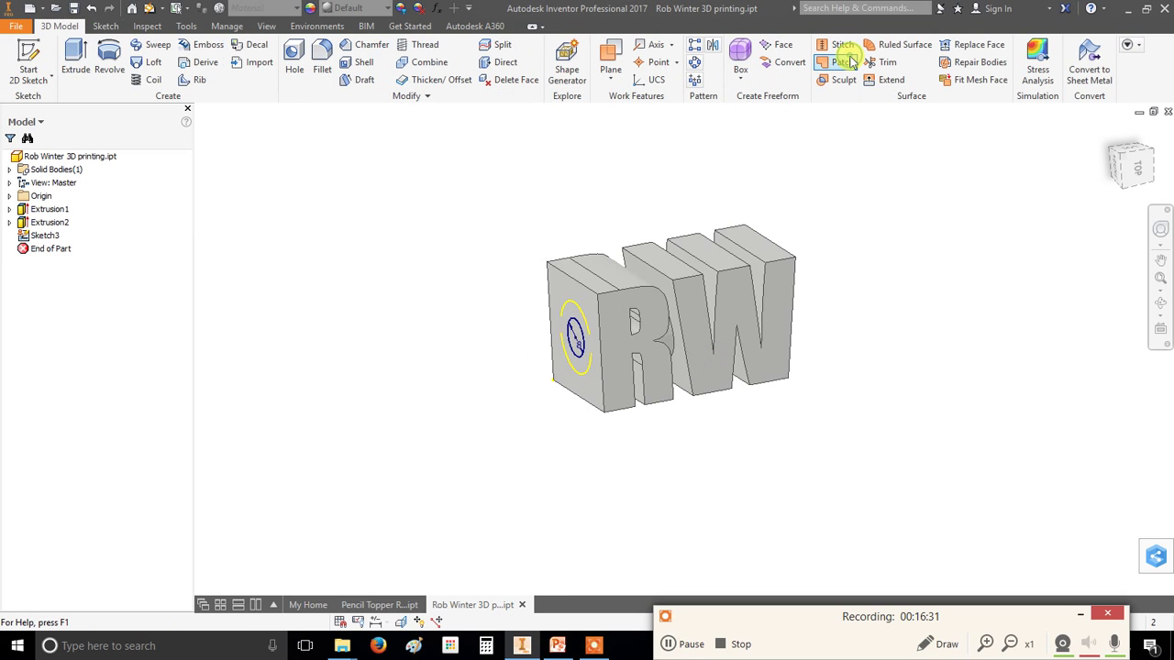
left_click(75, 55)
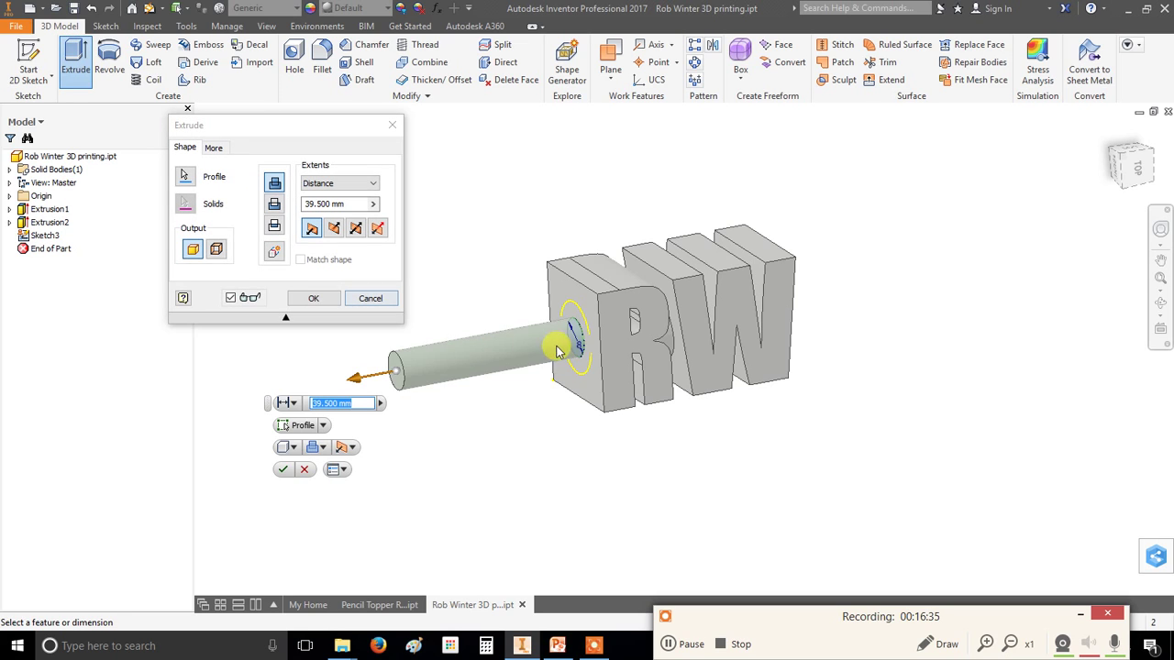
left_click(275, 209)
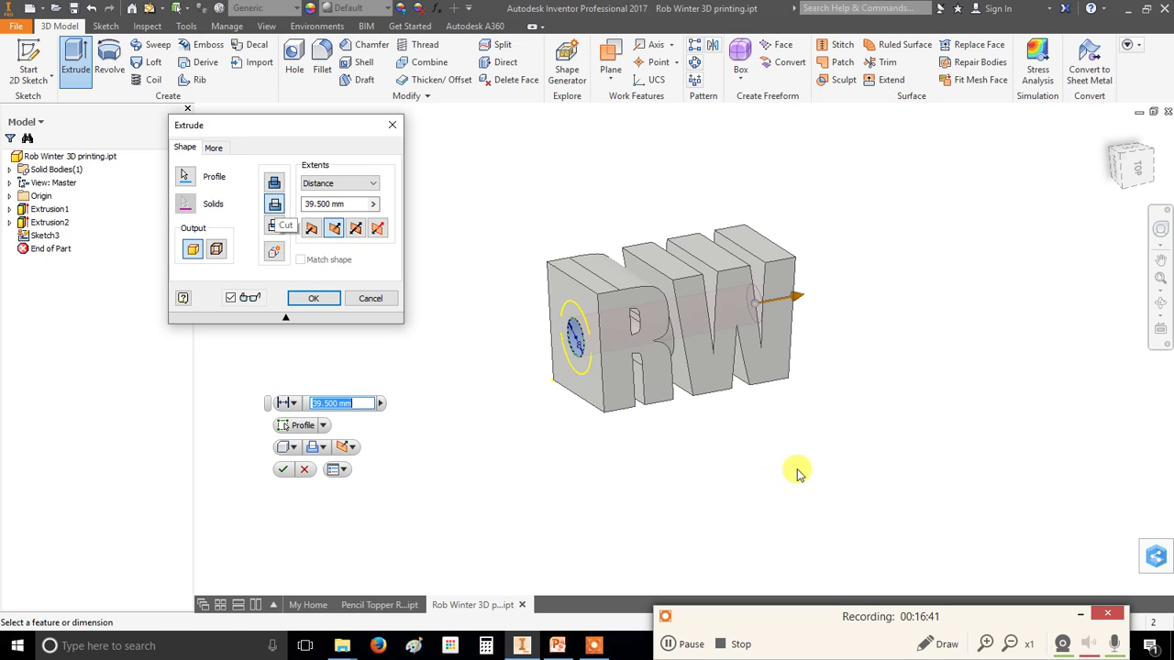
middle_click_drag(791, 469, 752, 477, "shift")
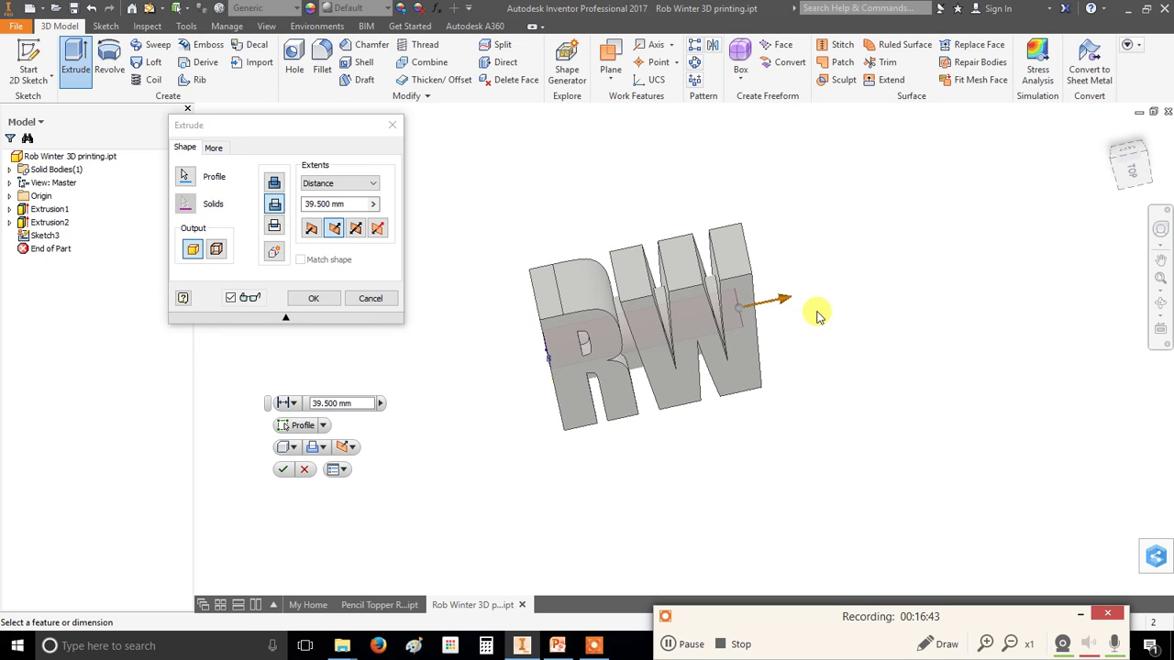
left_click_drag(786, 305, 729, 325)
middle_click_drag(633, 490, 712, 462, "shift")
left_click(774, 378)
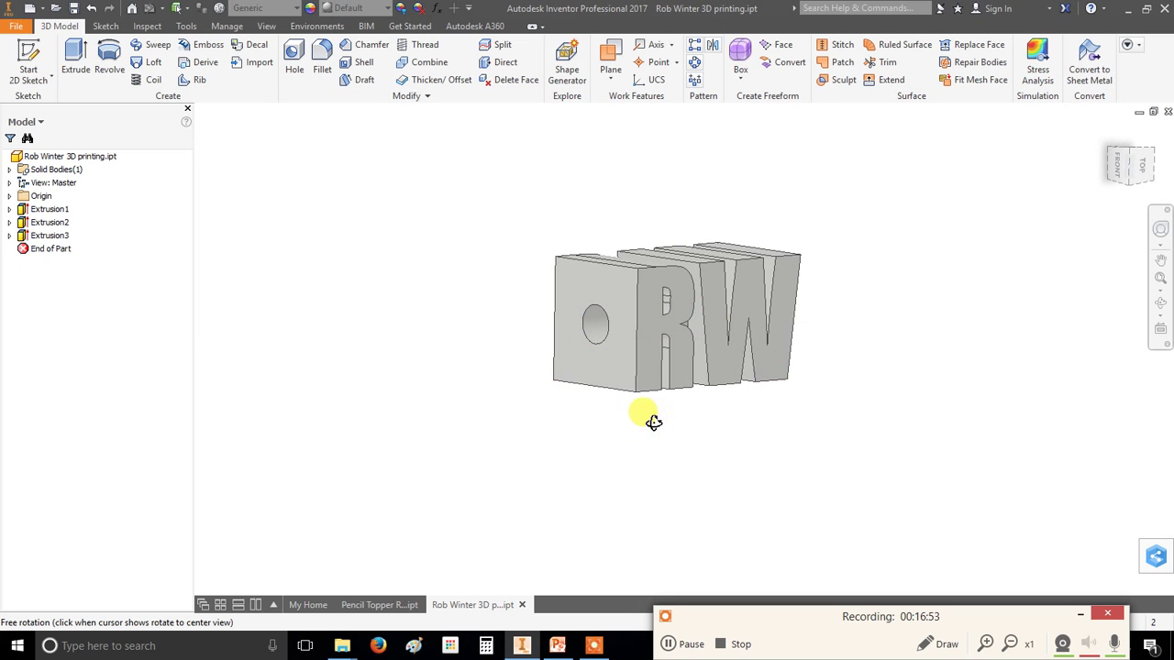
middle_click_drag(675, 427, 540, 443, "shift")
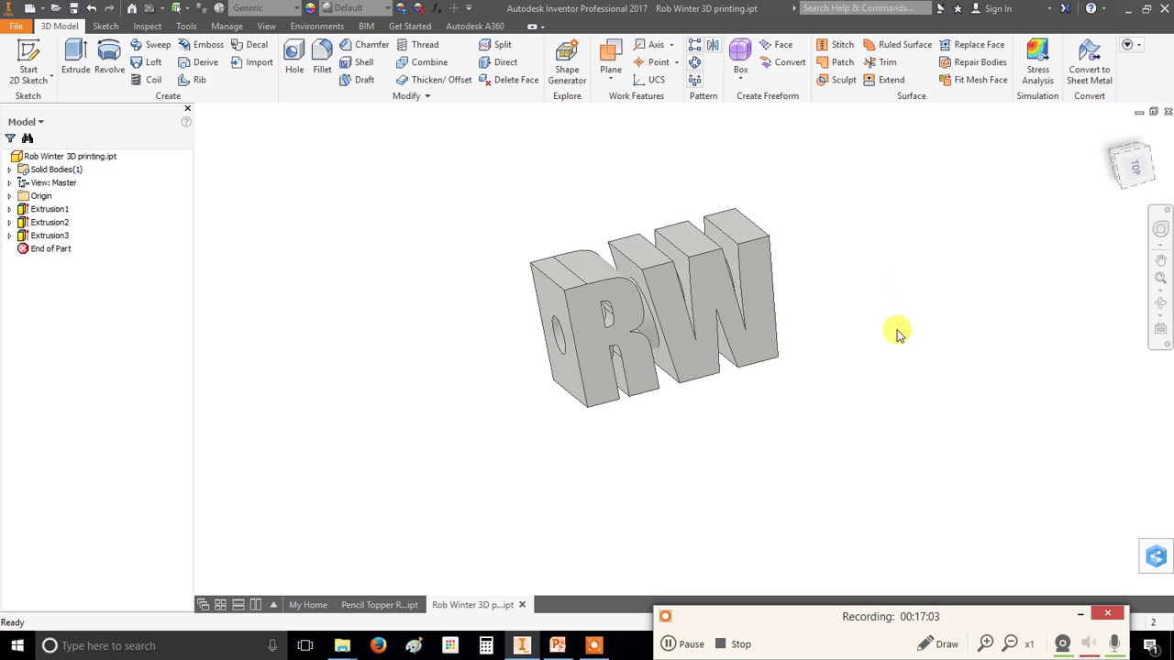
Begin a 2 mm fillet by selecting the R's front edges, removing one wrong pick
left_click(323, 52)
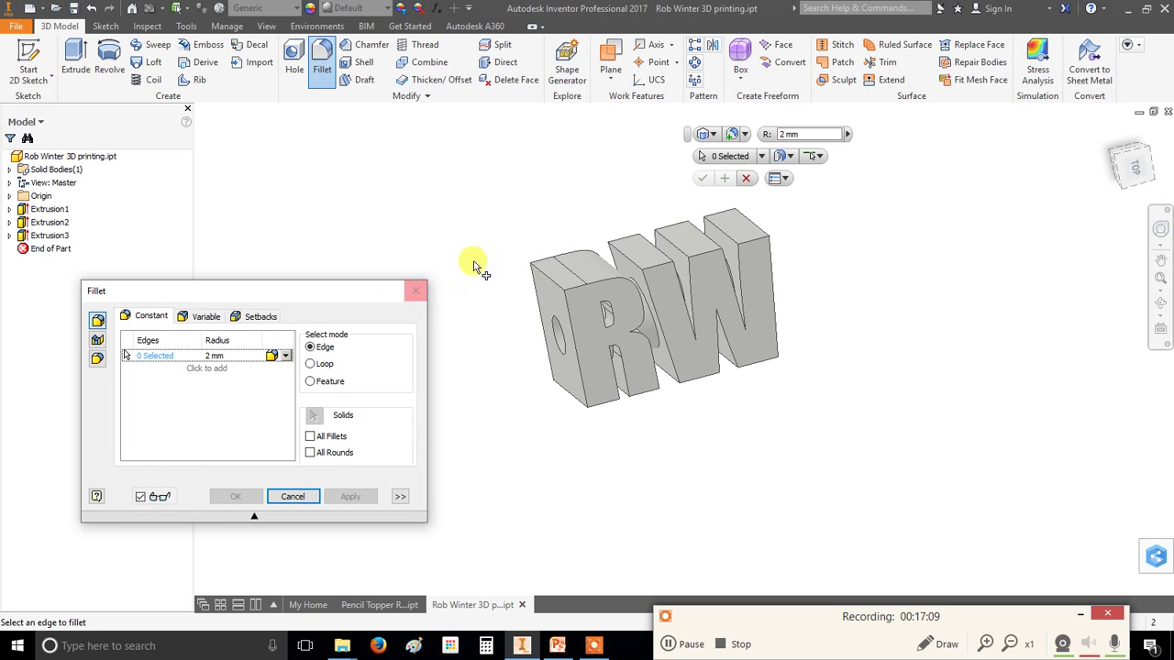
left_click(539, 268)
middle_click_drag(601, 449, 566, 419, "shift")
left_click(548, 360)
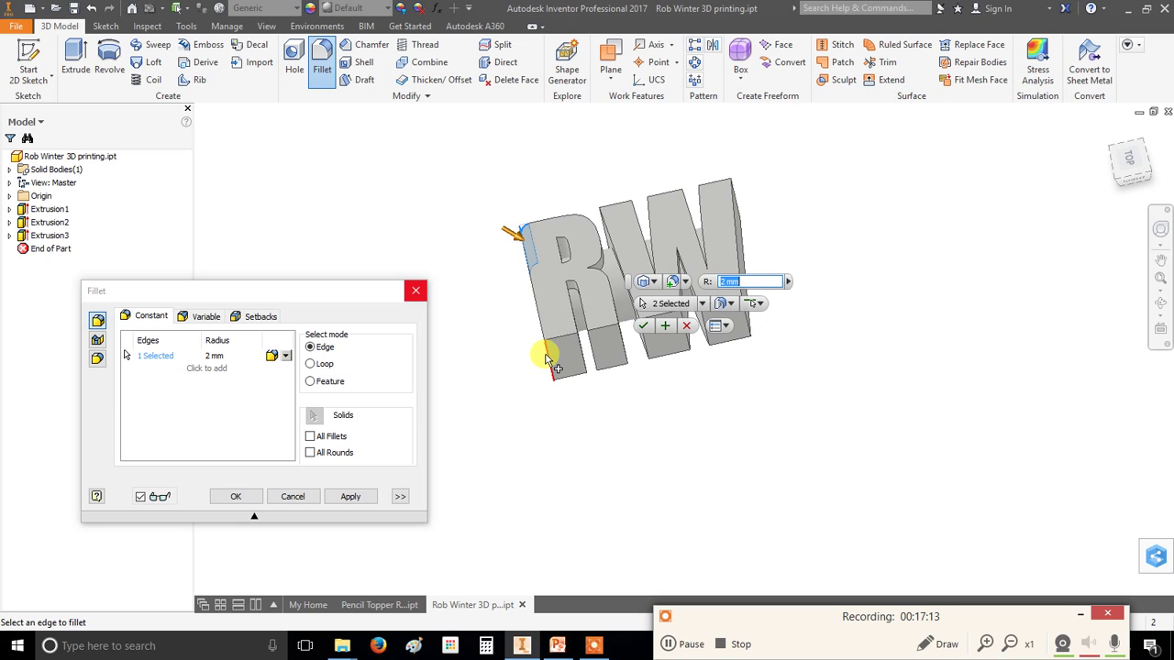
left_click(587, 356)
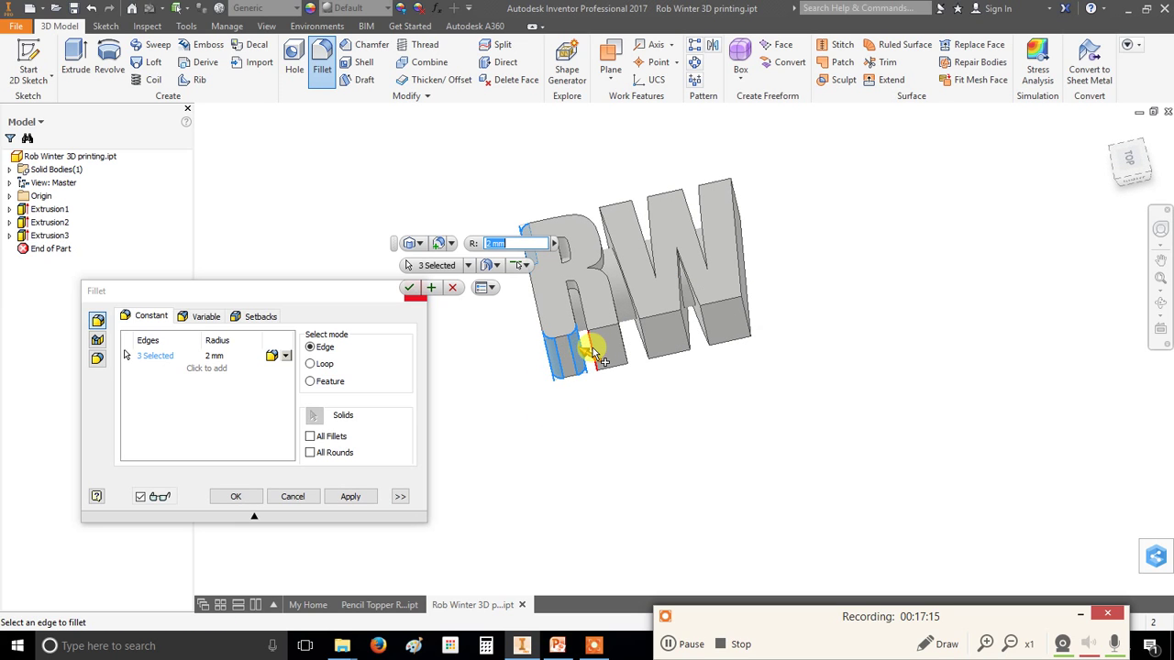
left_click(598, 357)
left_click(621, 342)
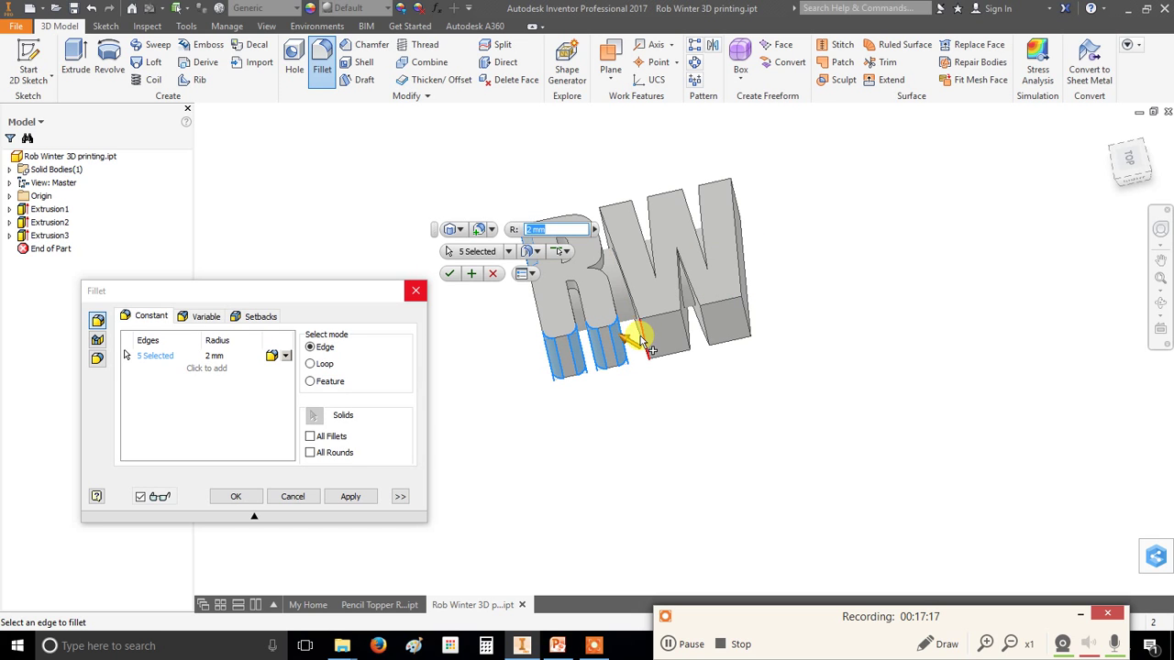
left_click(636, 333)
middle_click_drag(653, 392, 676, 419, "shift")
scroll(631, 424, "up", 5)
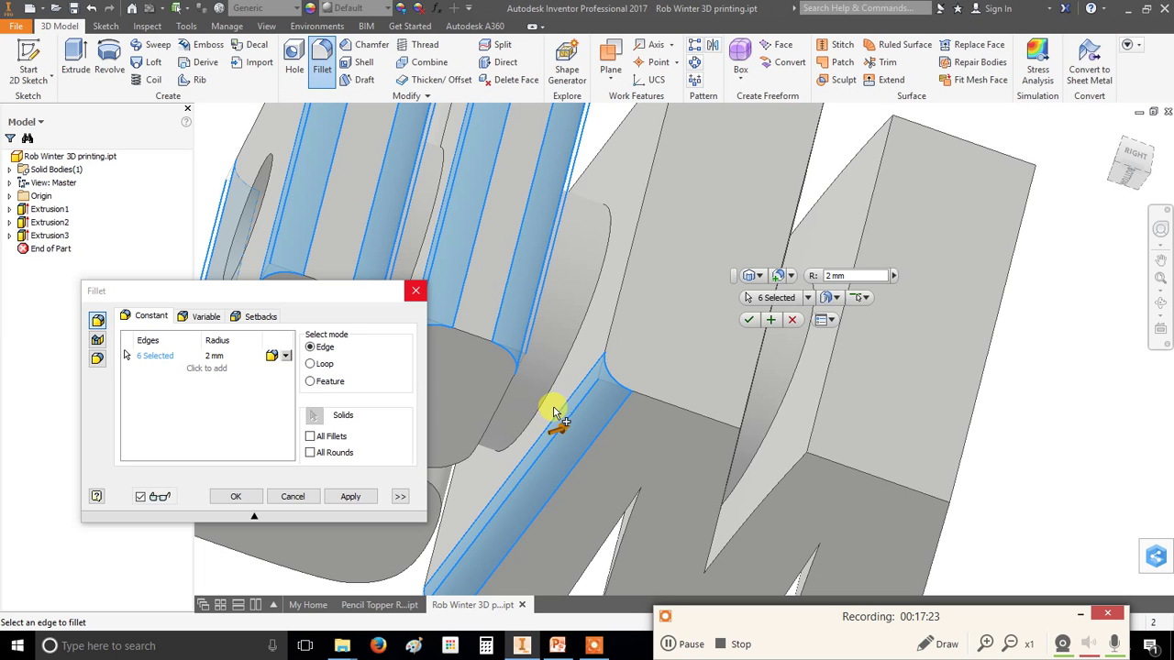
left_click(553, 451, "ctrl")
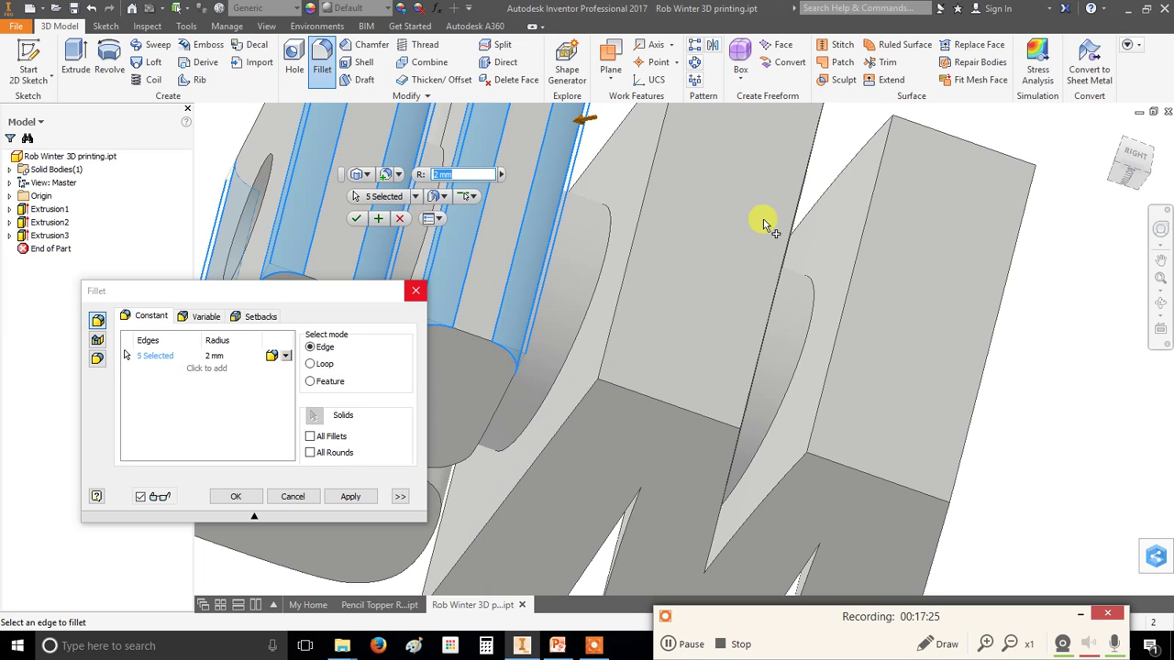
scroll(760, 213, "down", 5)
Add more letter edges and the block's outer edges to the fillet selection
mouse_move(760, 204)
middle_mouse_down("shift")
mouse_move(760, 326)
mouse_move(773, 269)
mouse_move(720, 223)
mouse_move(791, 288)
mouse_move(768, 212)
middle_mouse_up("shift")
scroll(746, 235, "down", 3)
scroll(743, 204, "up", 5)
left_click(725, 182)
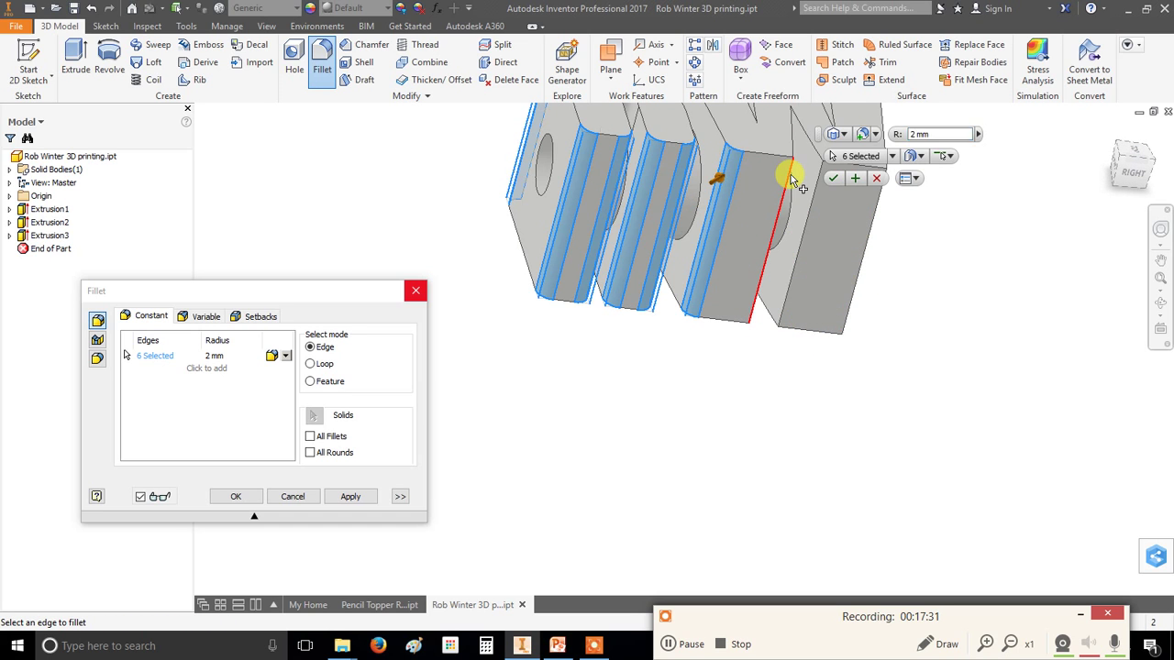
left_click(784, 174)
left_click(825, 183)
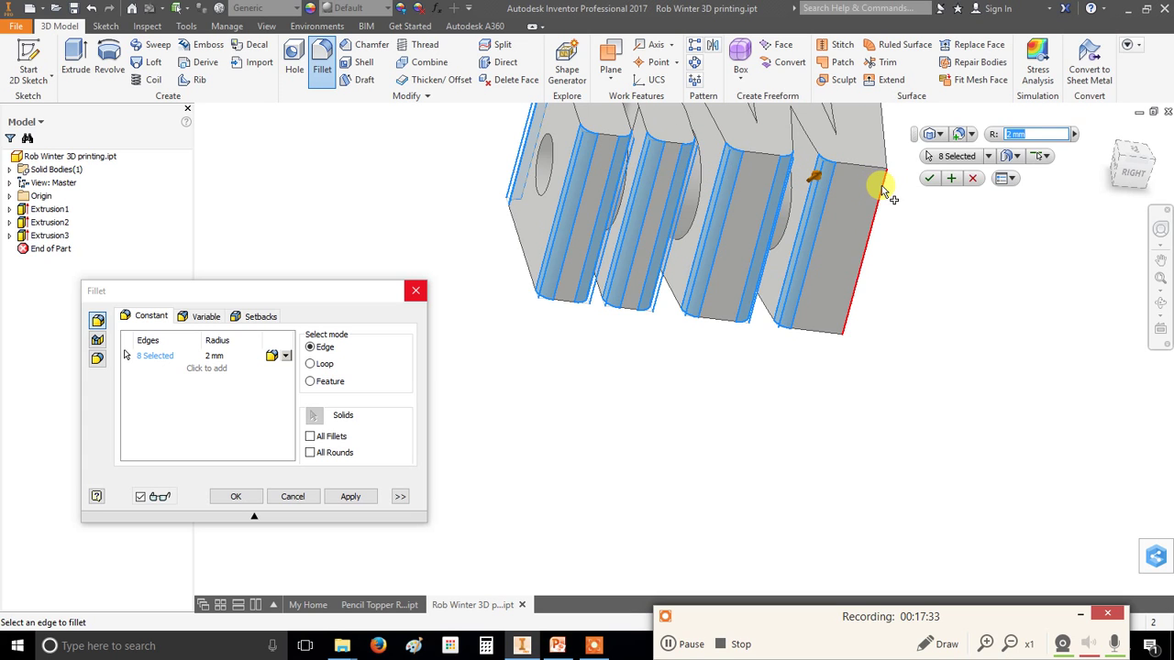
left_click(867, 186)
scroll(824, 294, "down", 4)
middle_click_drag(823, 294, 773, 427, "shift")
scroll(738, 376, "up", 5)
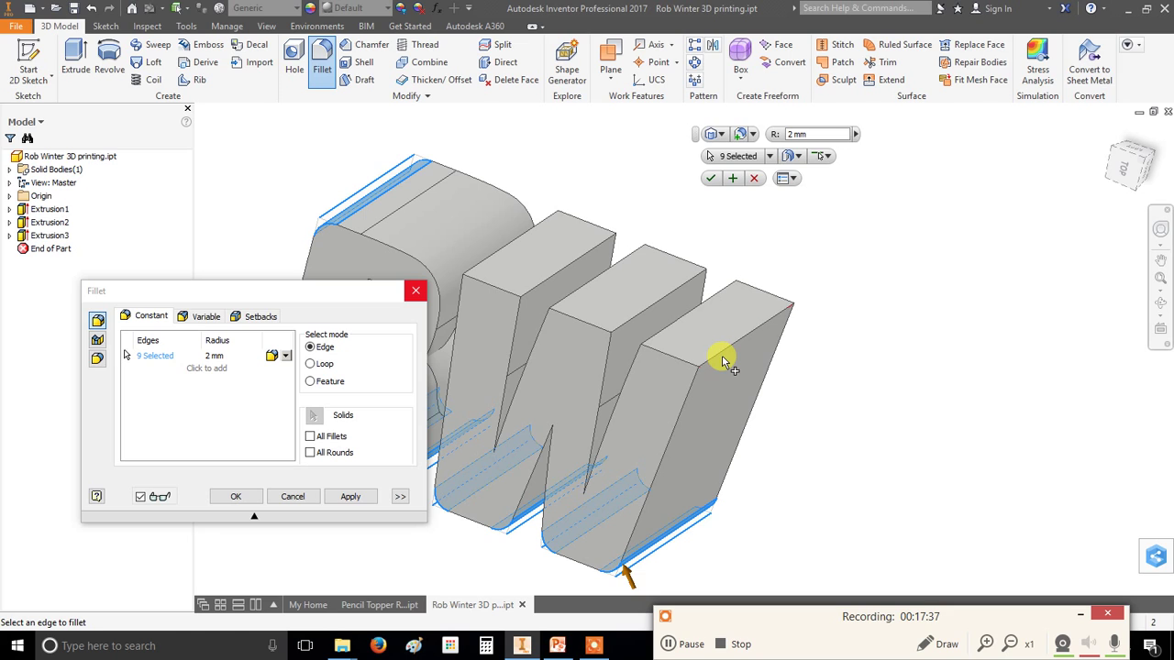
Add the W's top edges for 15 in total and apply the 2 mm Fillet1
left_click(706, 353)
left_click(652, 328)
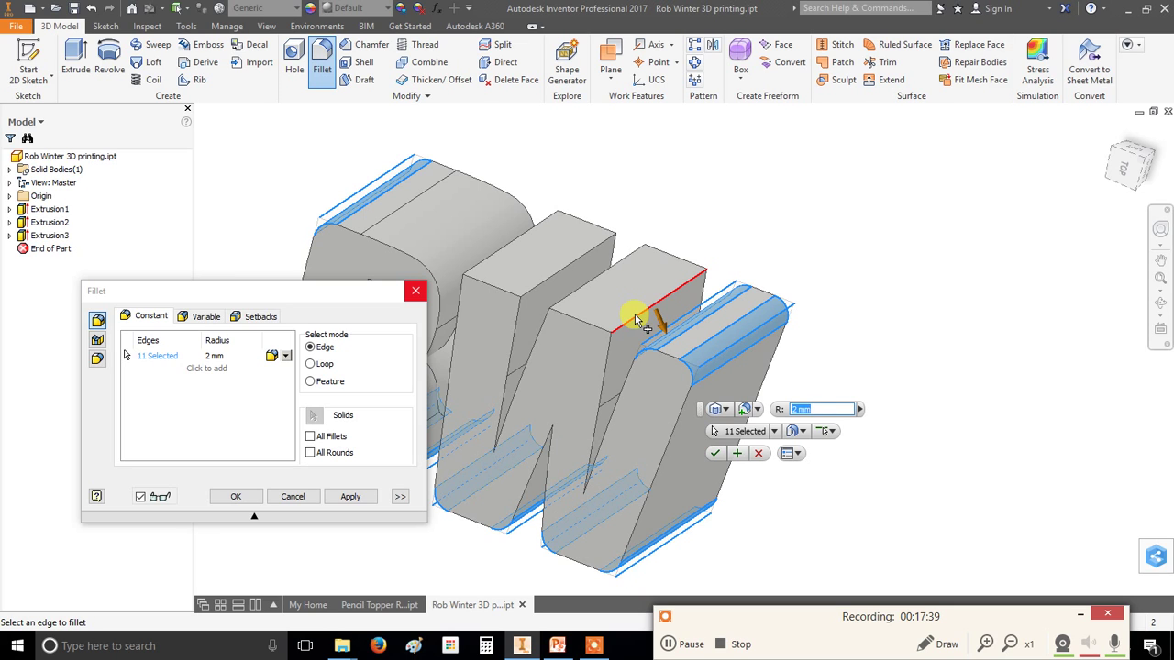
left_click(635, 320)
left_click(564, 289)
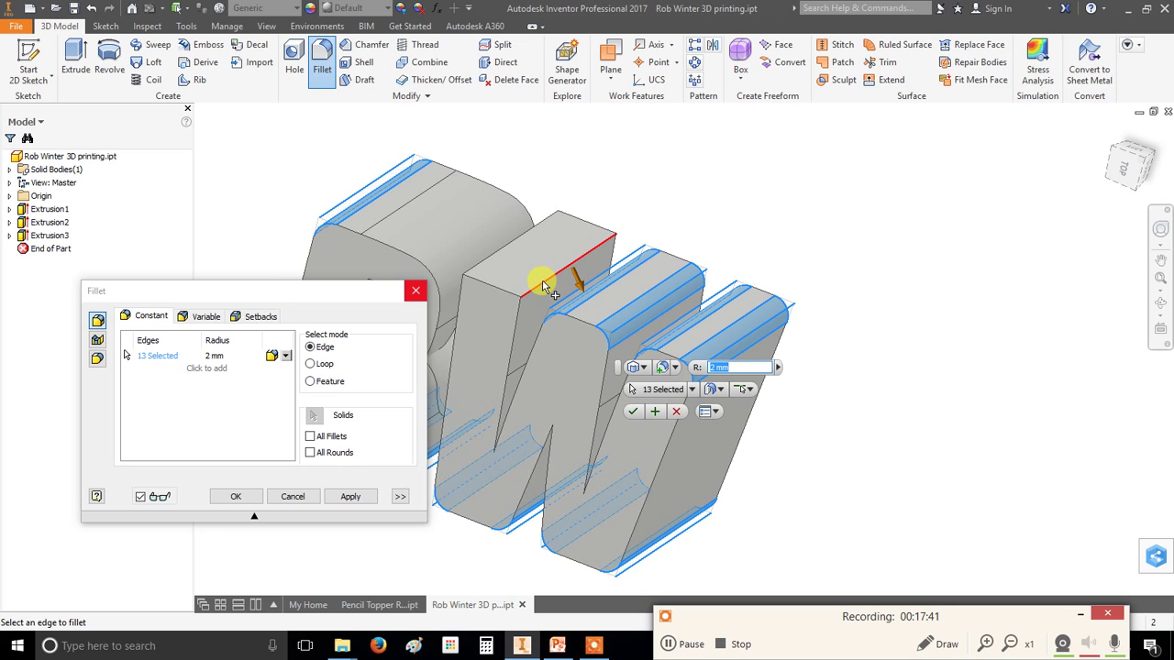
left_click(543, 287)
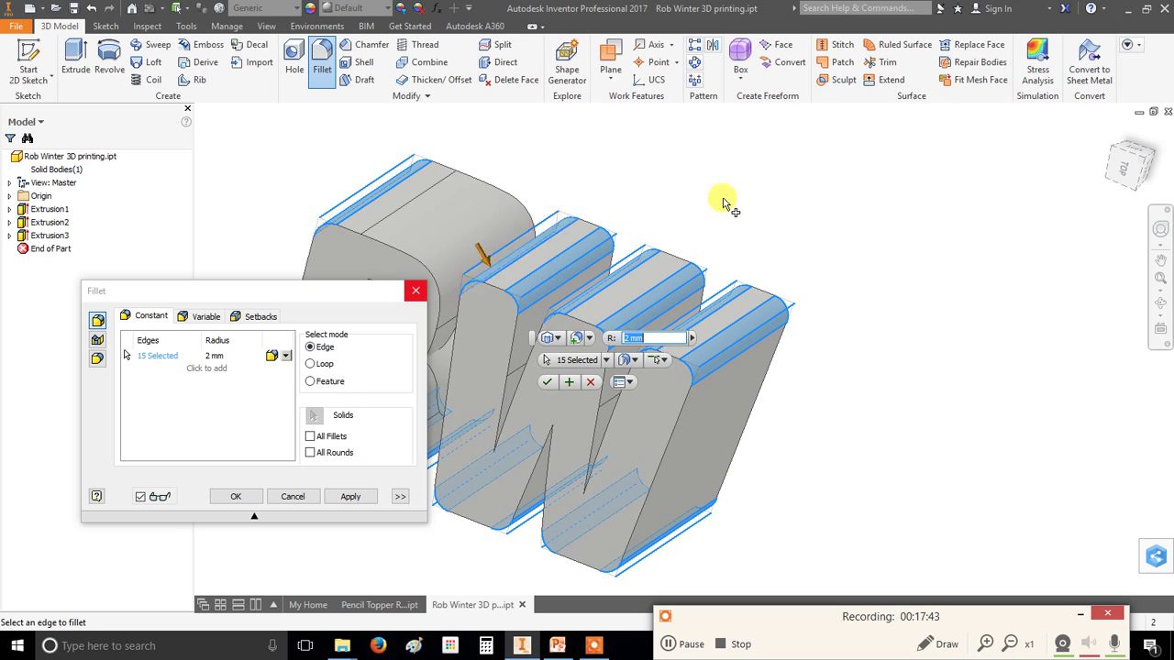
left_click(487, 267)
scroll(720, 196, "down", 5)
middle_click_drag(791, 382, 702, 296, "shift")
scroll(703, 296, "up", 3)
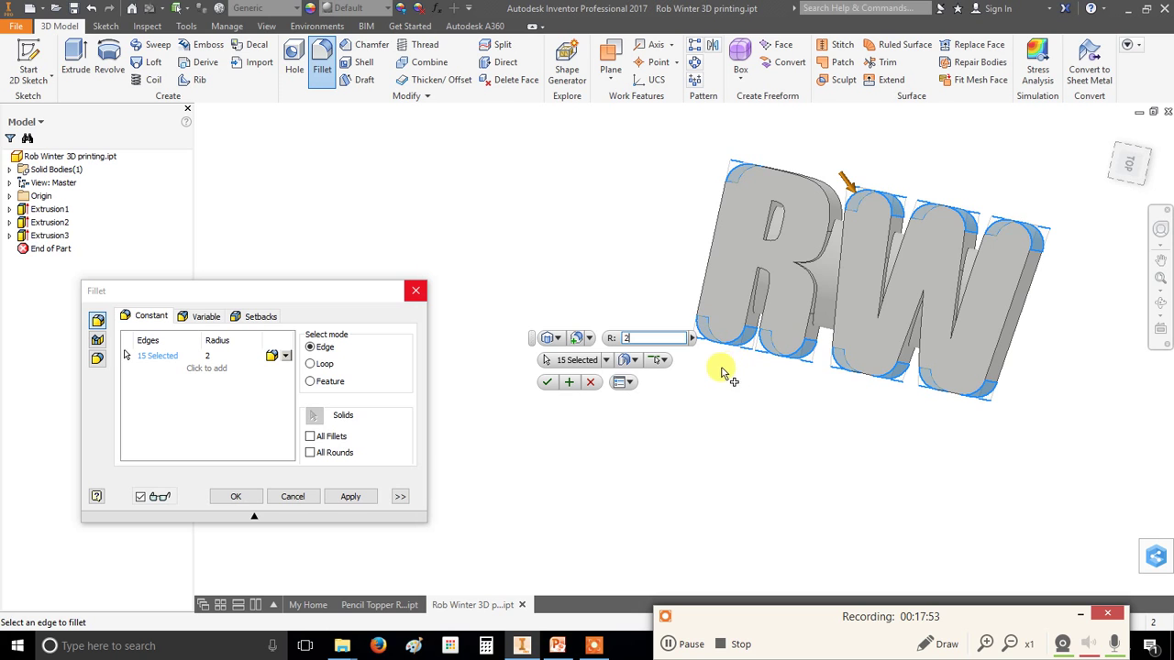
left_click(546, 382)
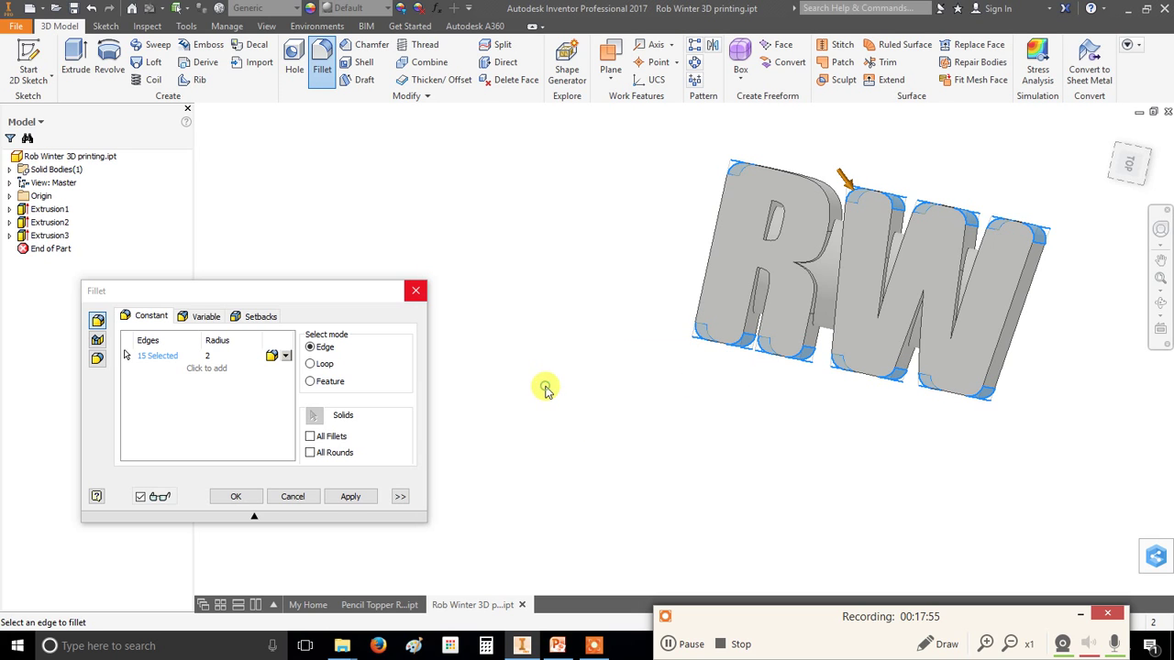
middle_click_drag(544, 388, 586, 550, "shift")
Glance at PowerPoint's 3D Printing Project aims slide, then return to the filleted RW part in Inventor
left_click(558, 645)
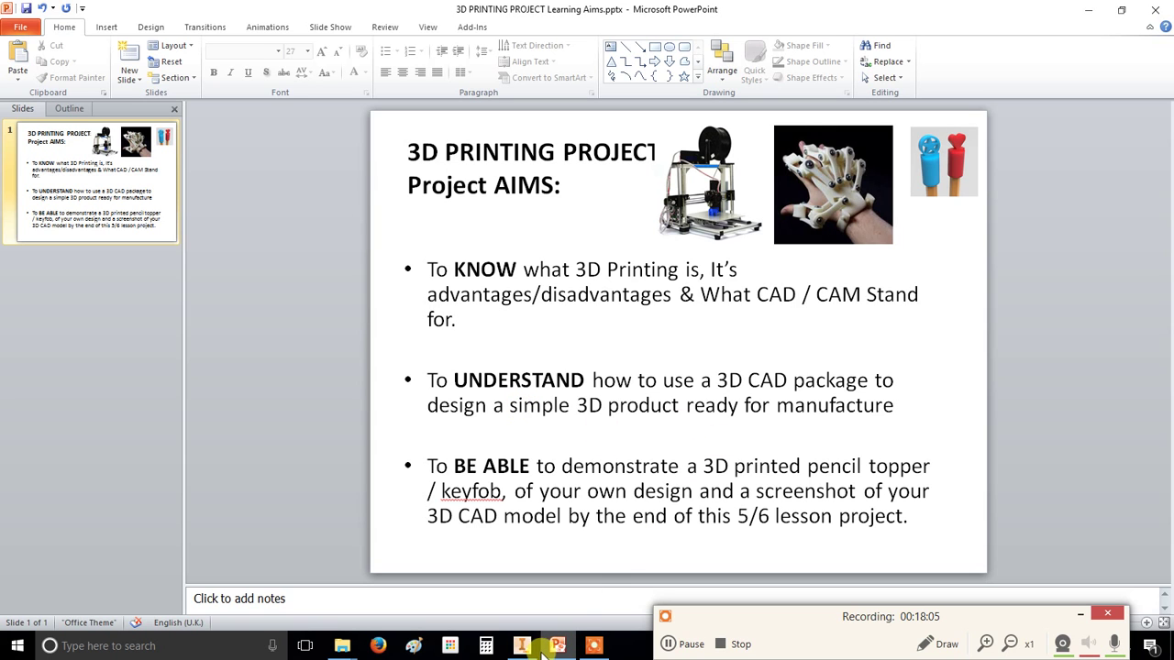
mouse_move(524, 648)
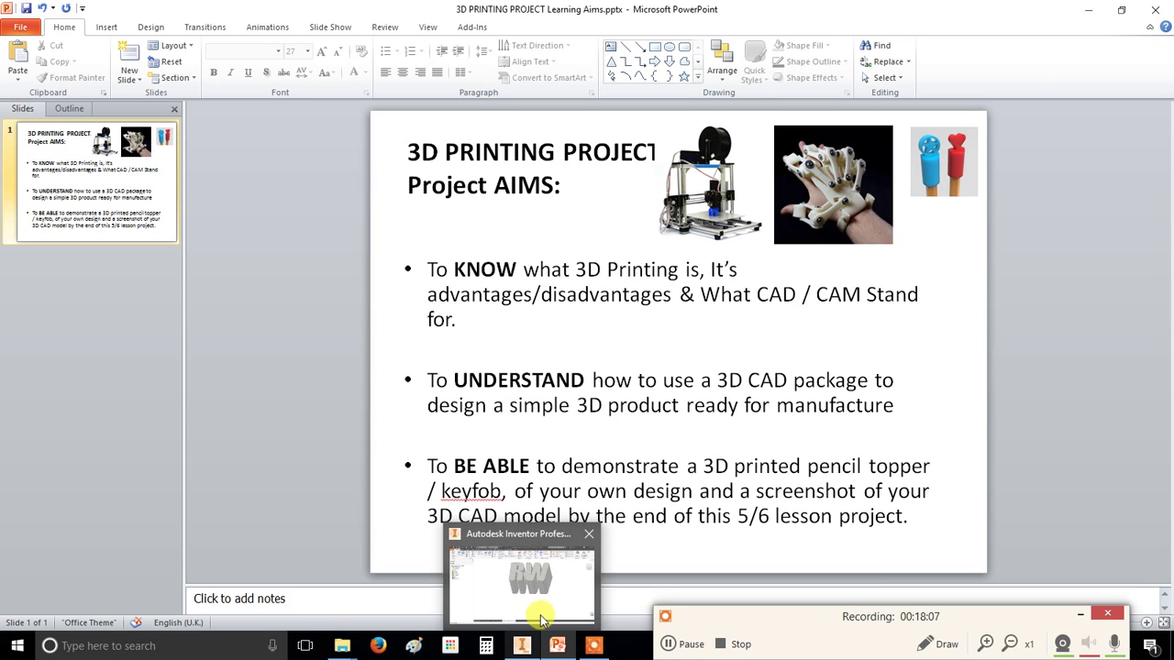
left_click(541, 616)
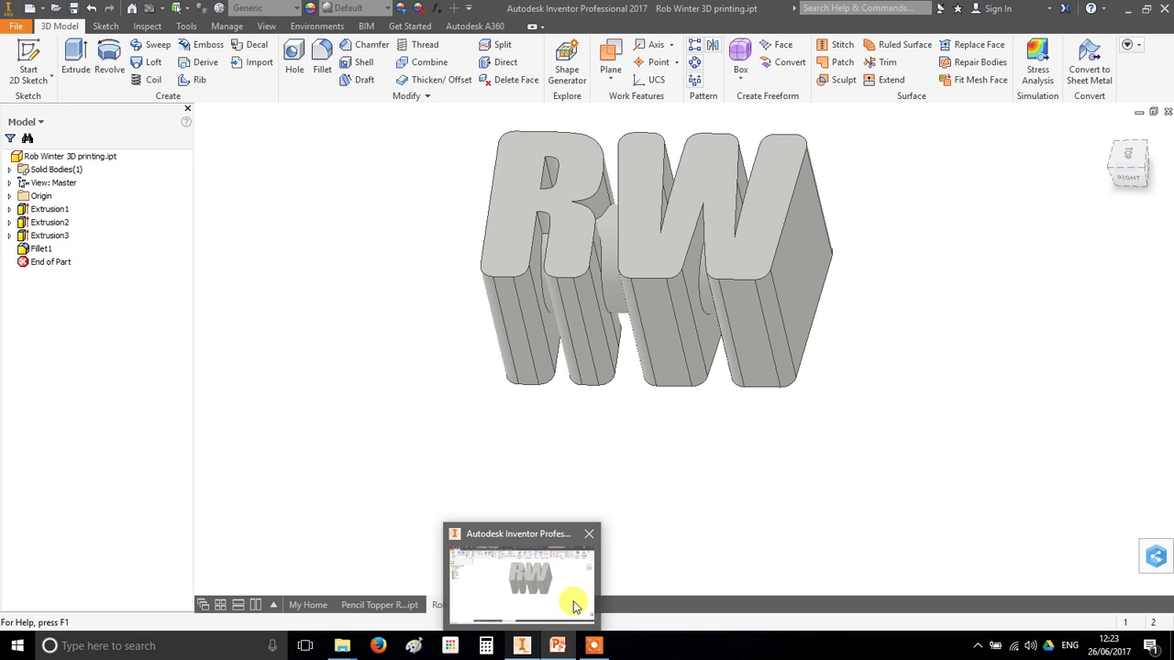
key("alt+Tab")
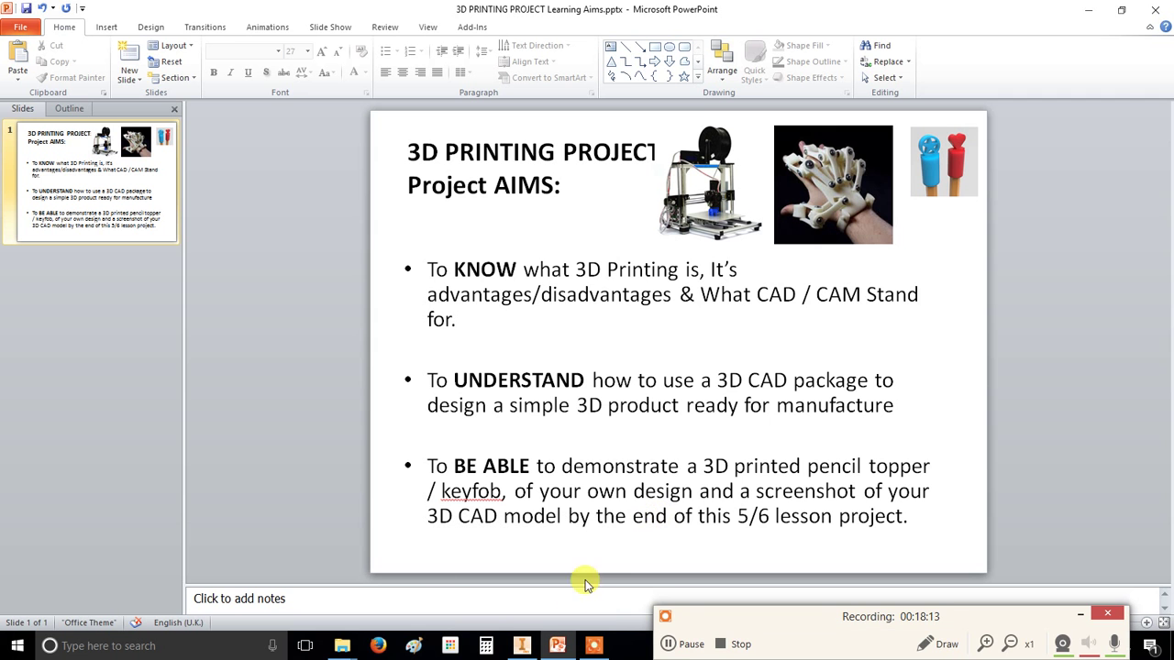
left_click(524, 647)
Start saving a copy of the RW part with the file type set to STL Files
scroll(856, 296, "down", 3)
middle_click_drag(794, 296, 688, 421, "shift")
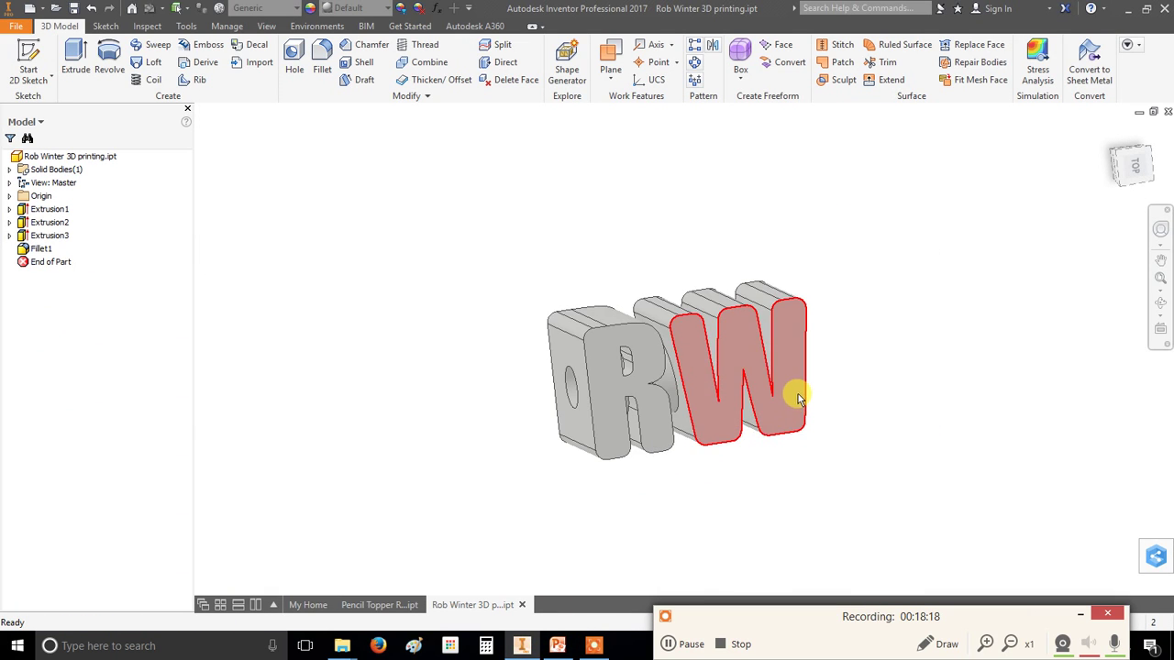
middle_click_drag(798, 398, 620, 306, "shift")
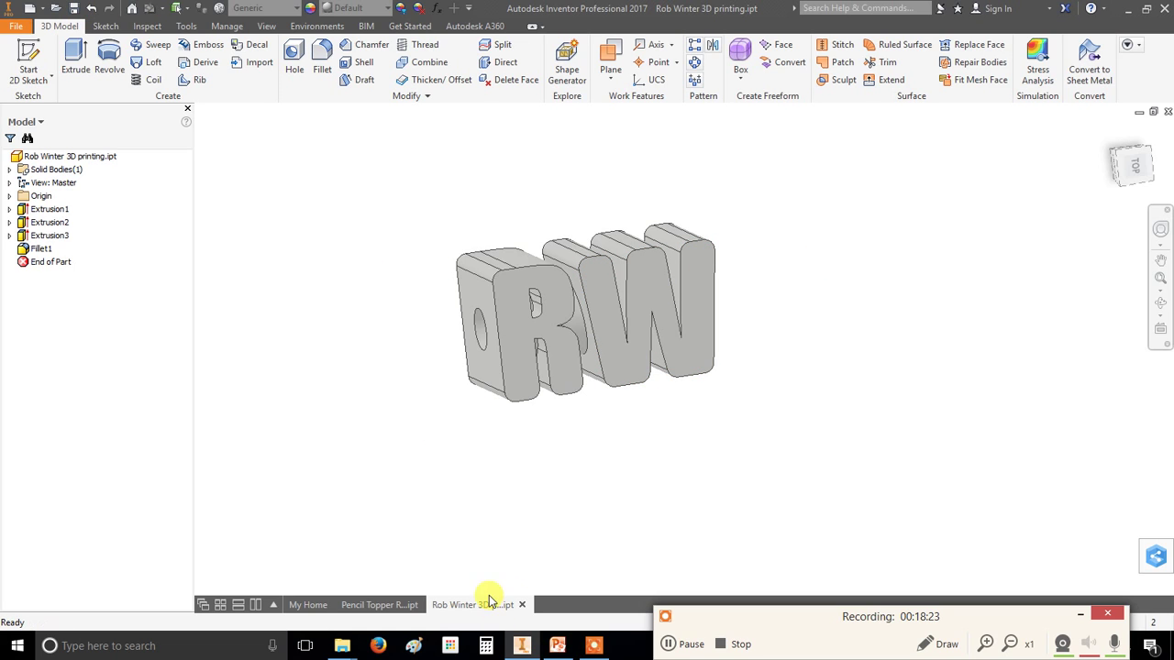
left_click(20, 27)
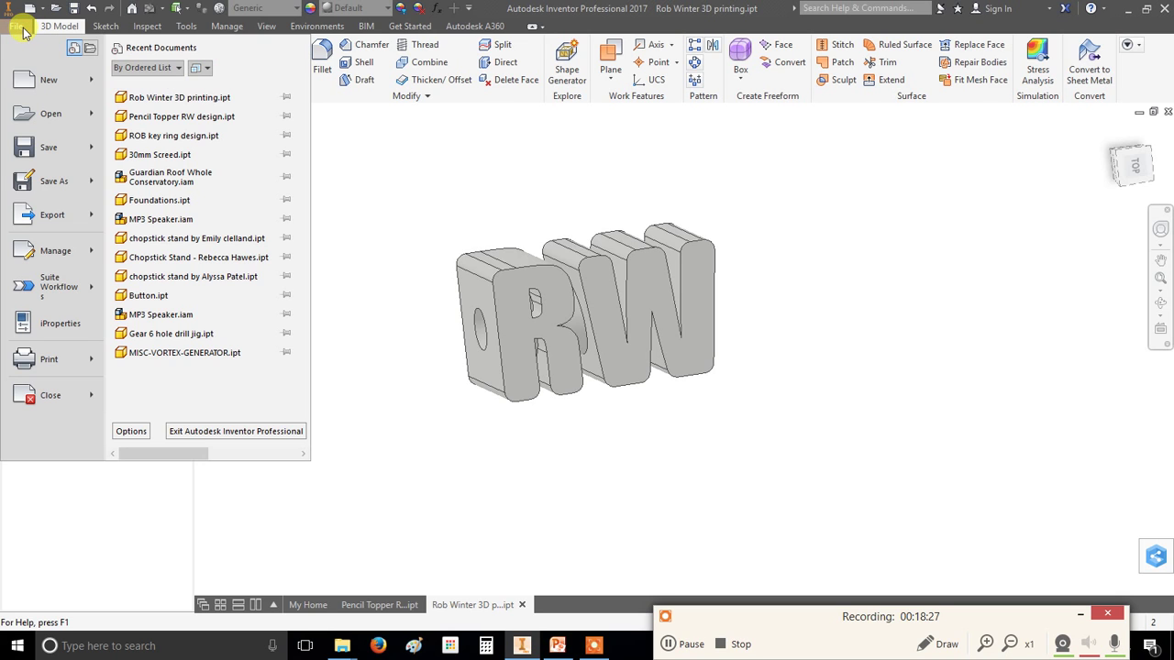
mouse_move(93, 191)
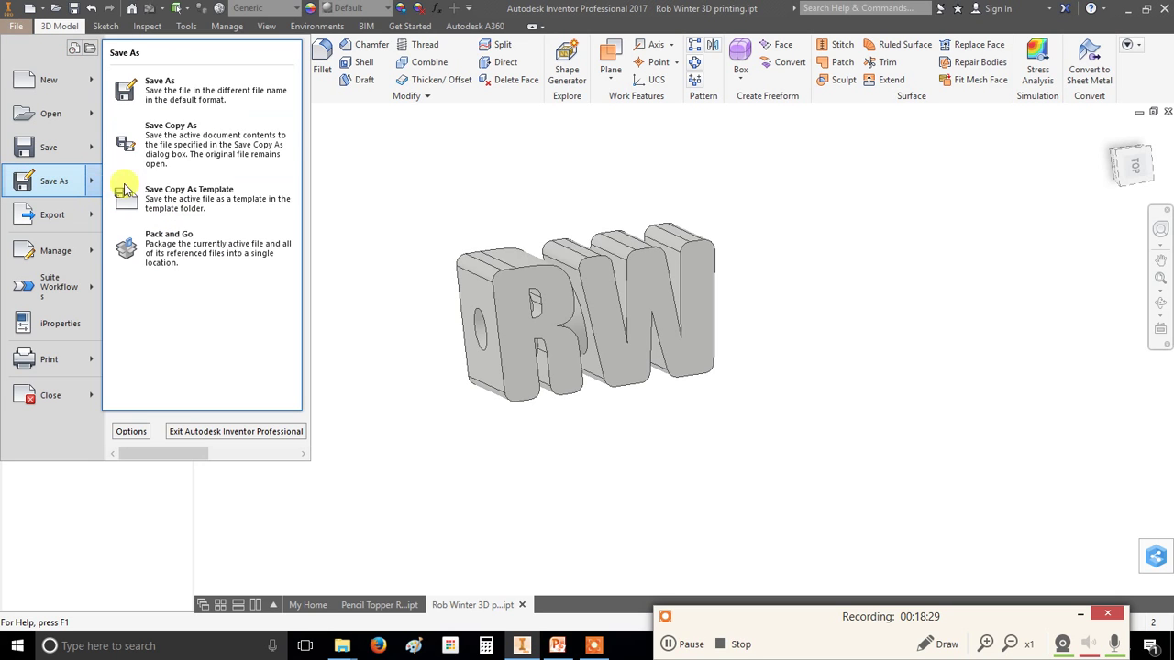
left_click(204, 168)
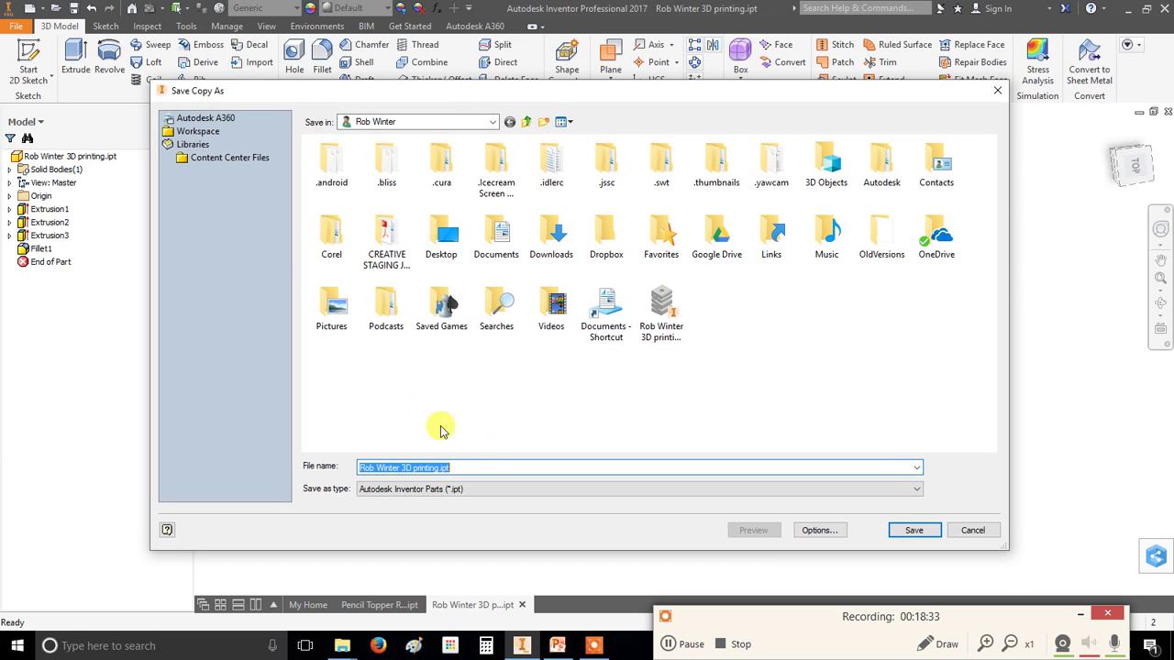
left_click(490, 493)
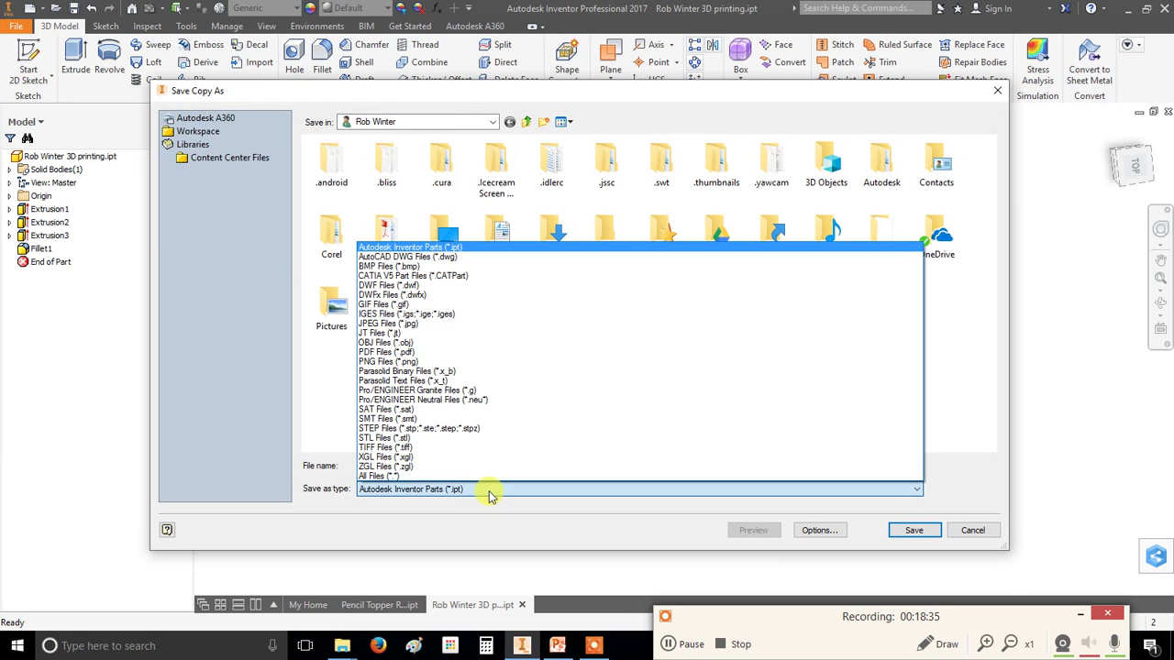
left_click(378, 439)
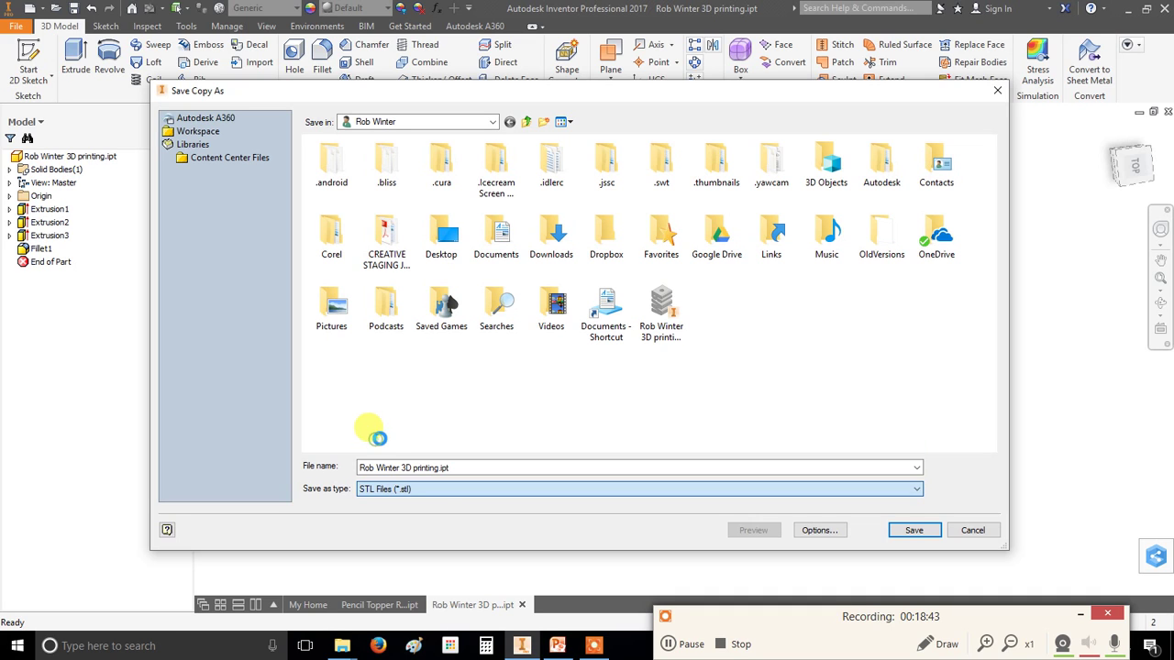
Set the STL export units to millimeter and save the binary STL copy
left_click(825, 532)
left_click(298, 194)
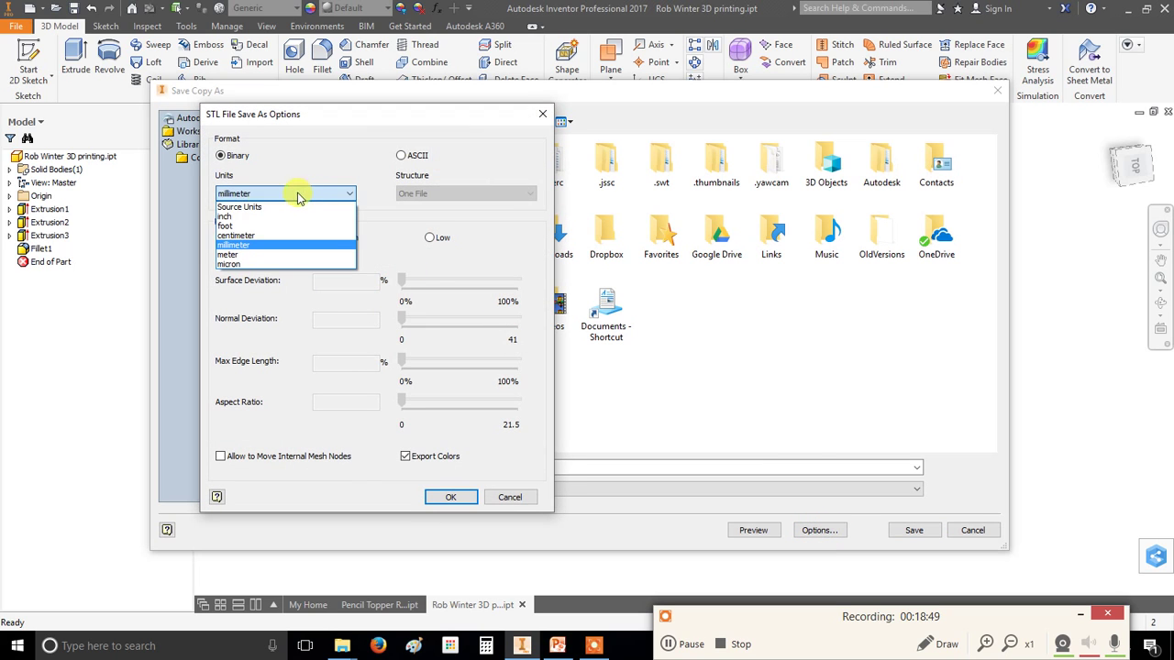
left_click(250, 246)
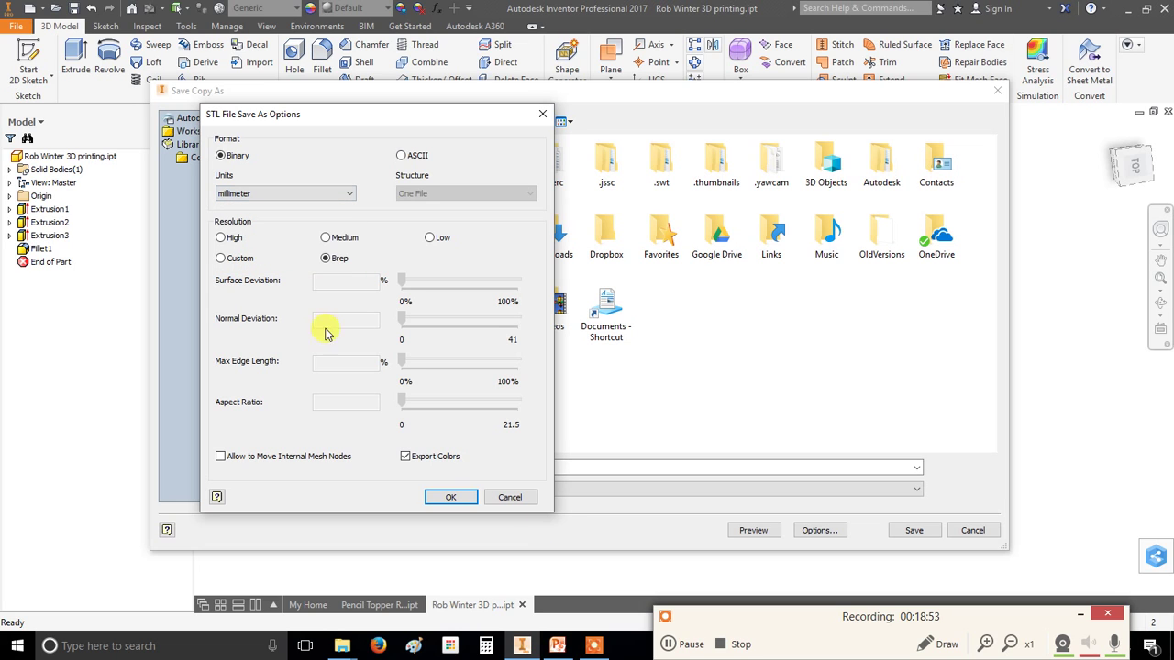
left_click(451, 497)
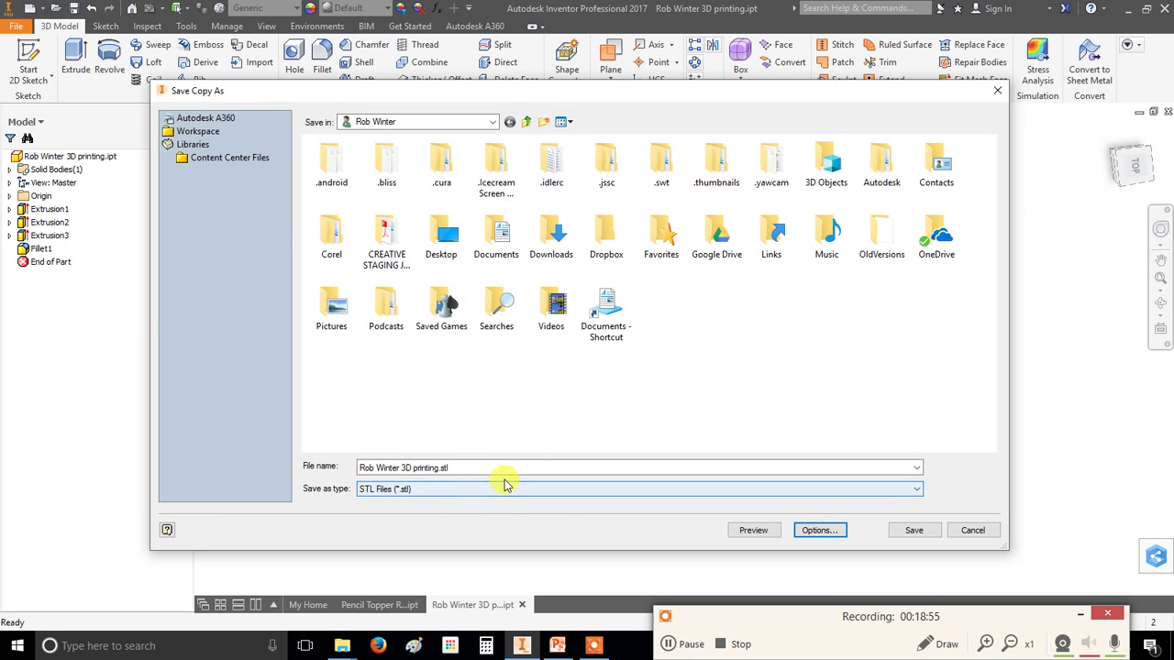
left_click(373, 468)
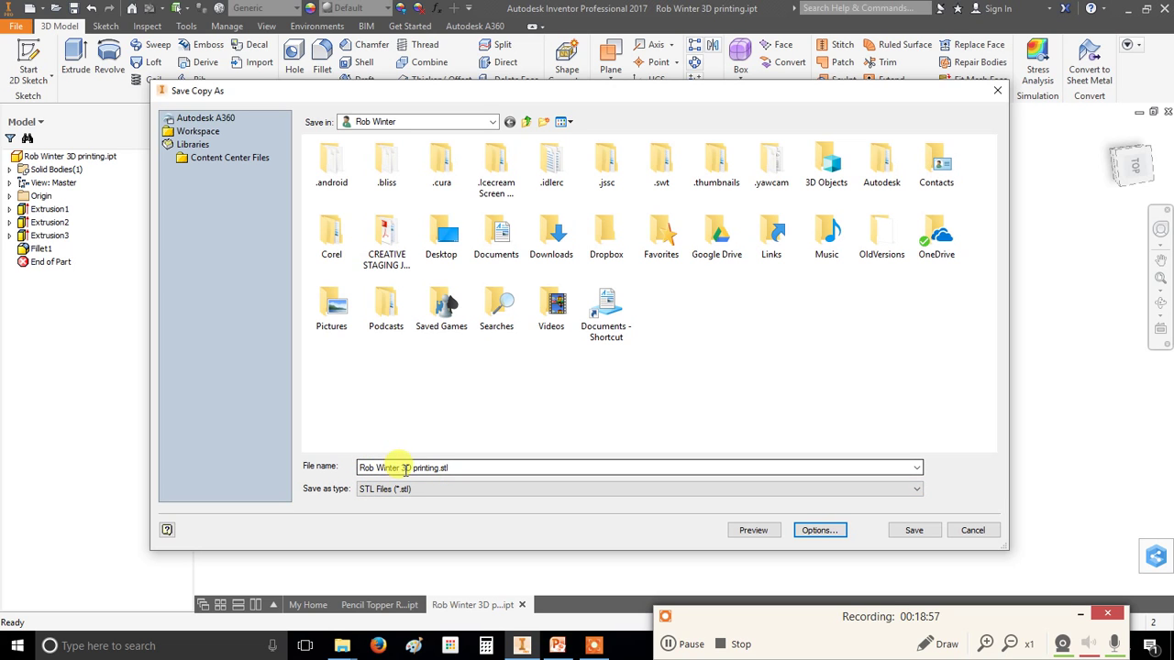
left_click(911, 529)
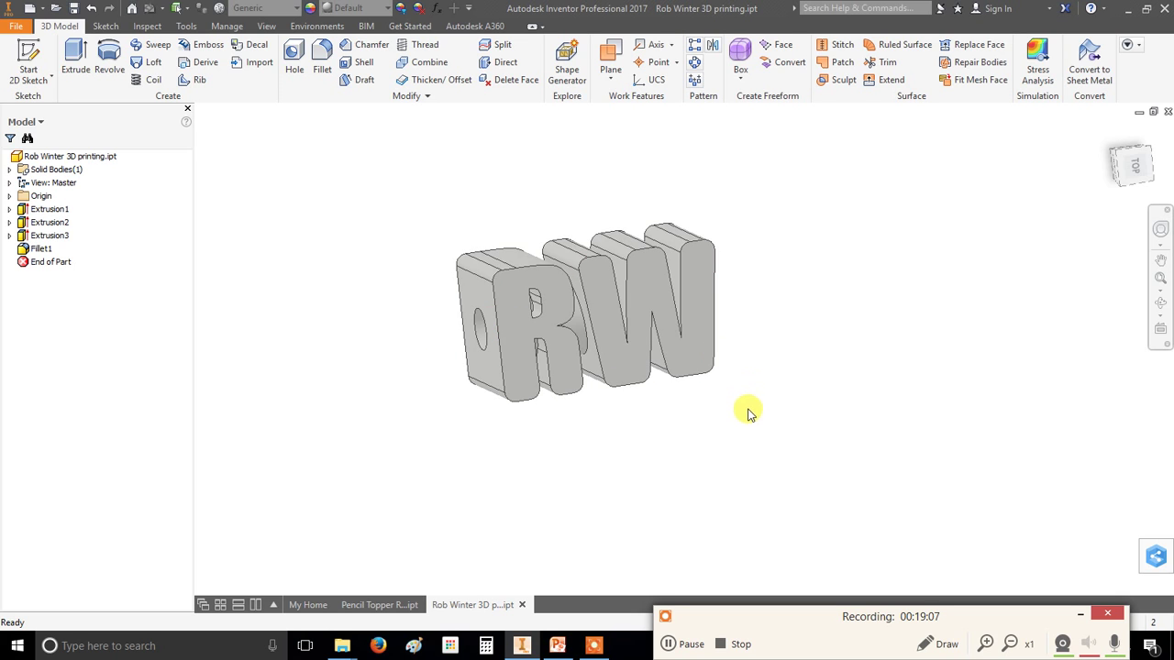
Orbit the RW model, then switch to the Pencil Topper RW design document to review it
mouse_move(722, 444)
middle_mouse_down("shift")
mouse_move(623, 413)
mouse_move(716, 440)
middle_mouse_up("shift")
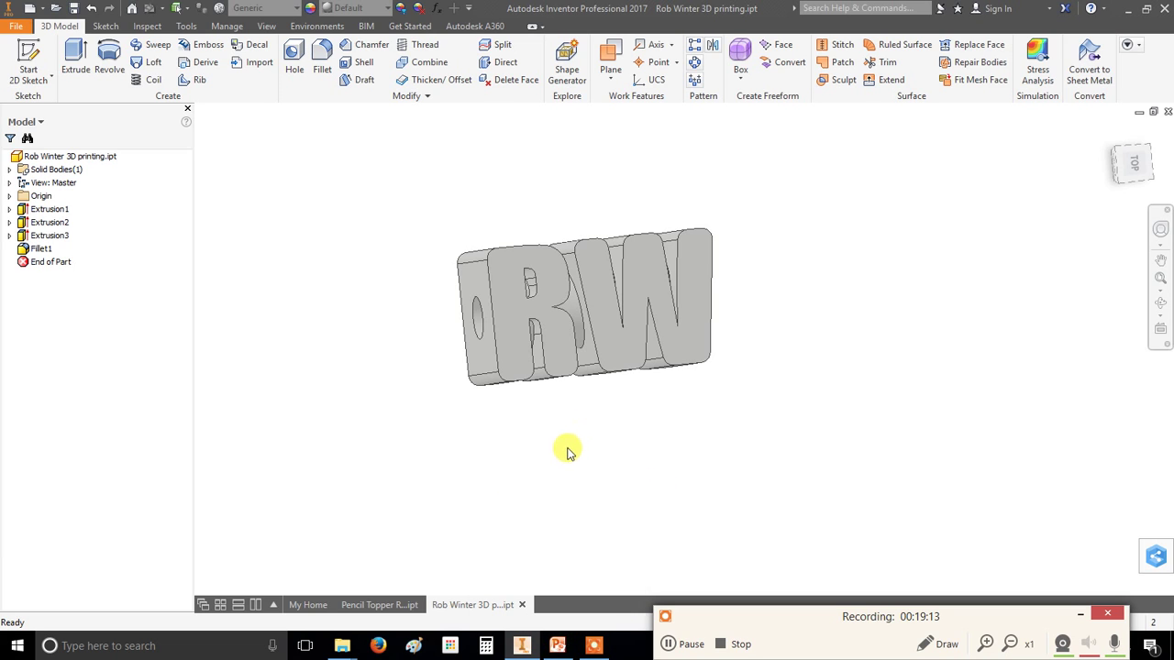
left_click(380, 605)
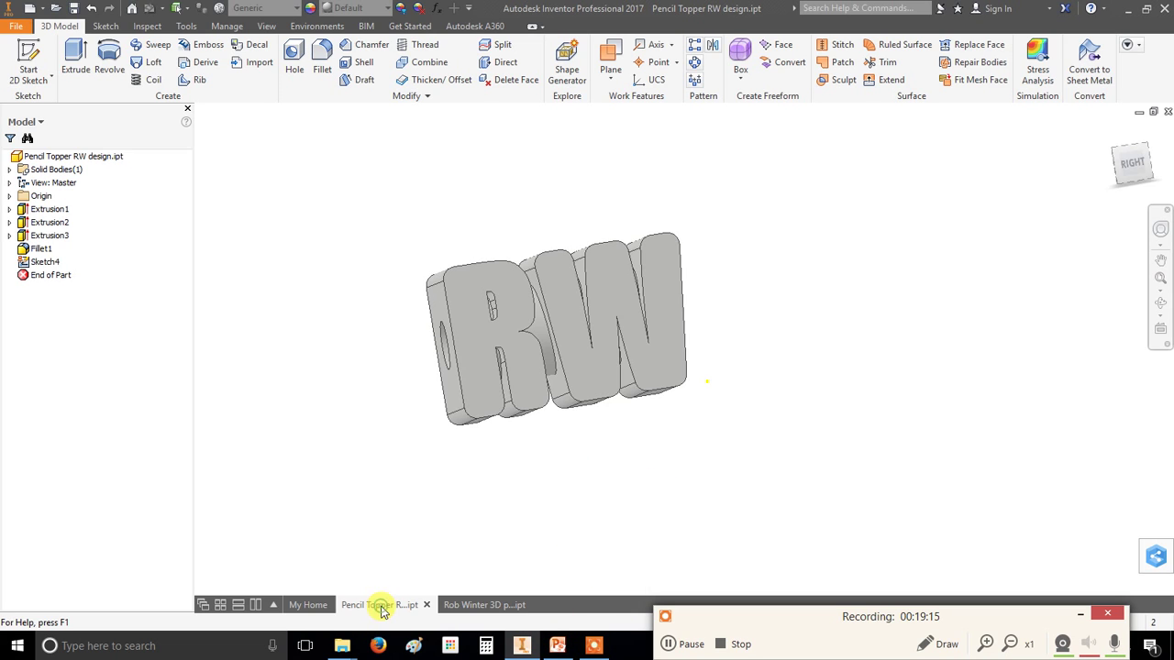
left_click(463, 605)
left_click(386, 605)
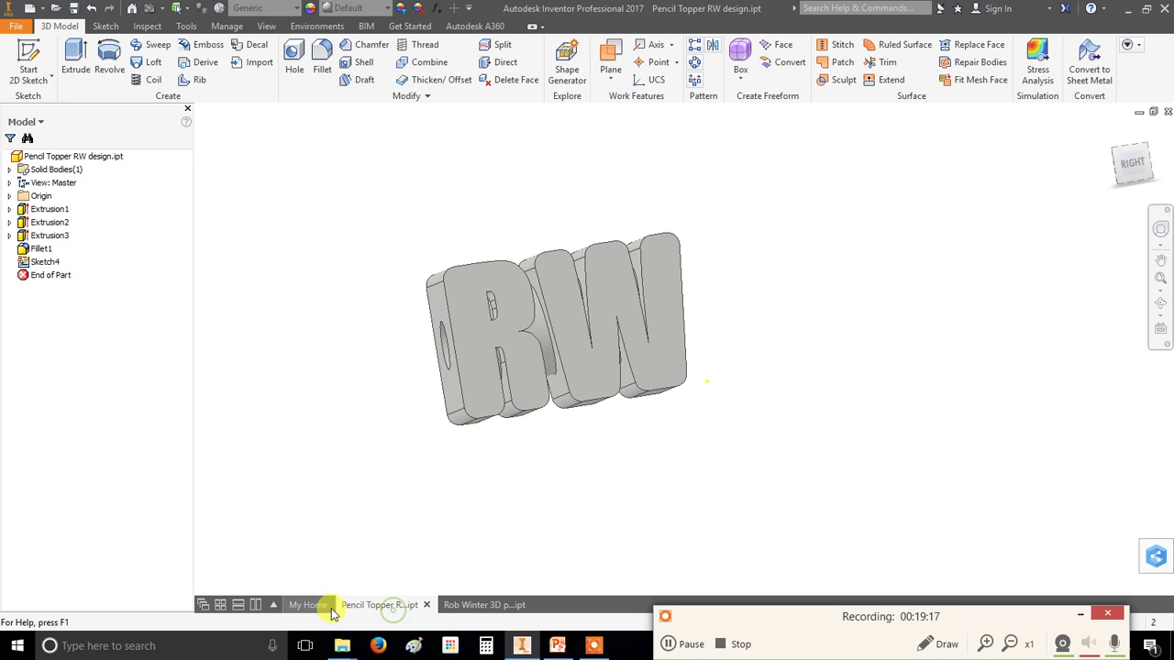
scroll(531, 449, "down", 2)
scroll(532, 449, "up", 5)
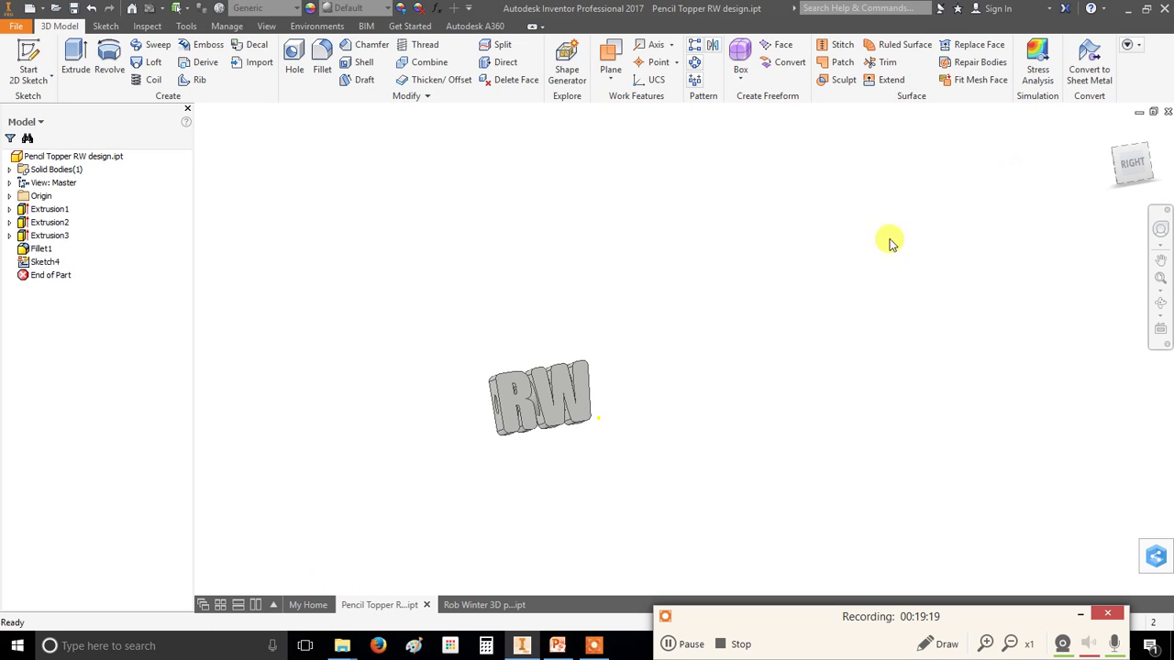
left_click(1140, 111)
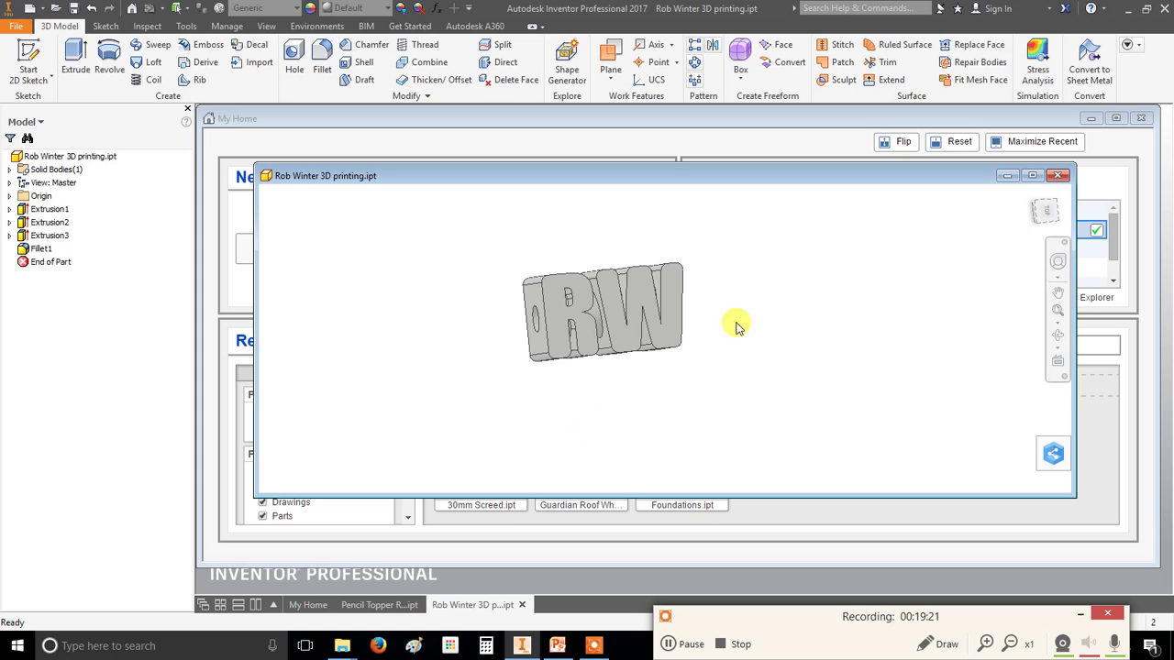
scroll(596, 327, "down", 3)
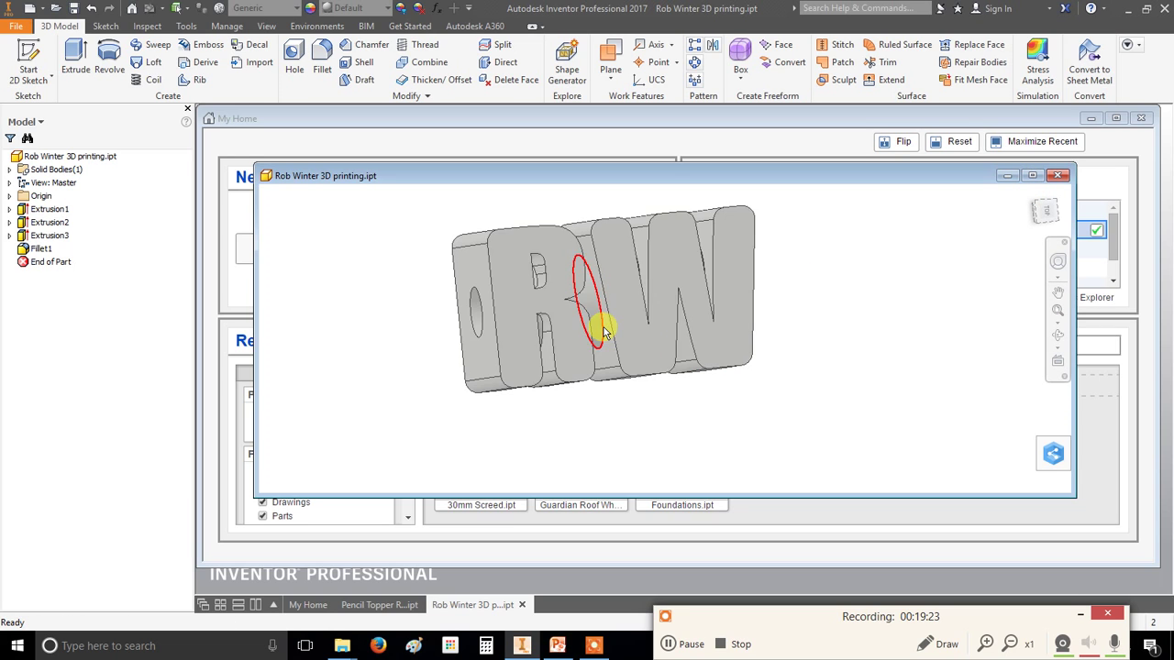
scroll(503, 323, "up", 3)
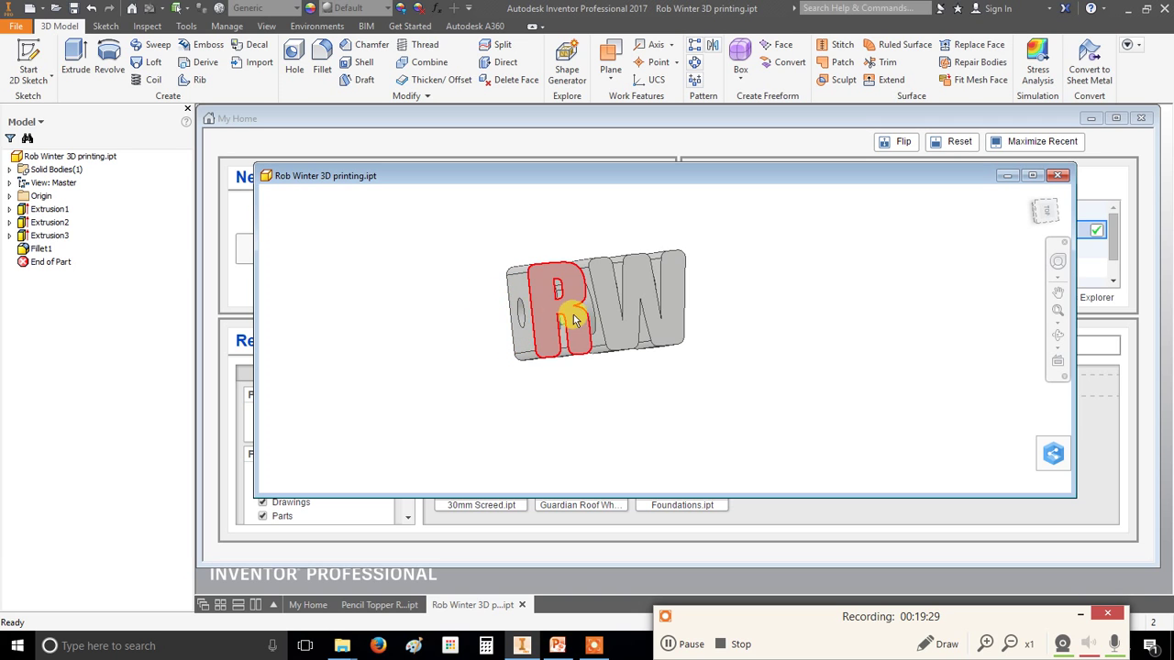
middle_click_drag(676, 362, 772, 365, "shift")
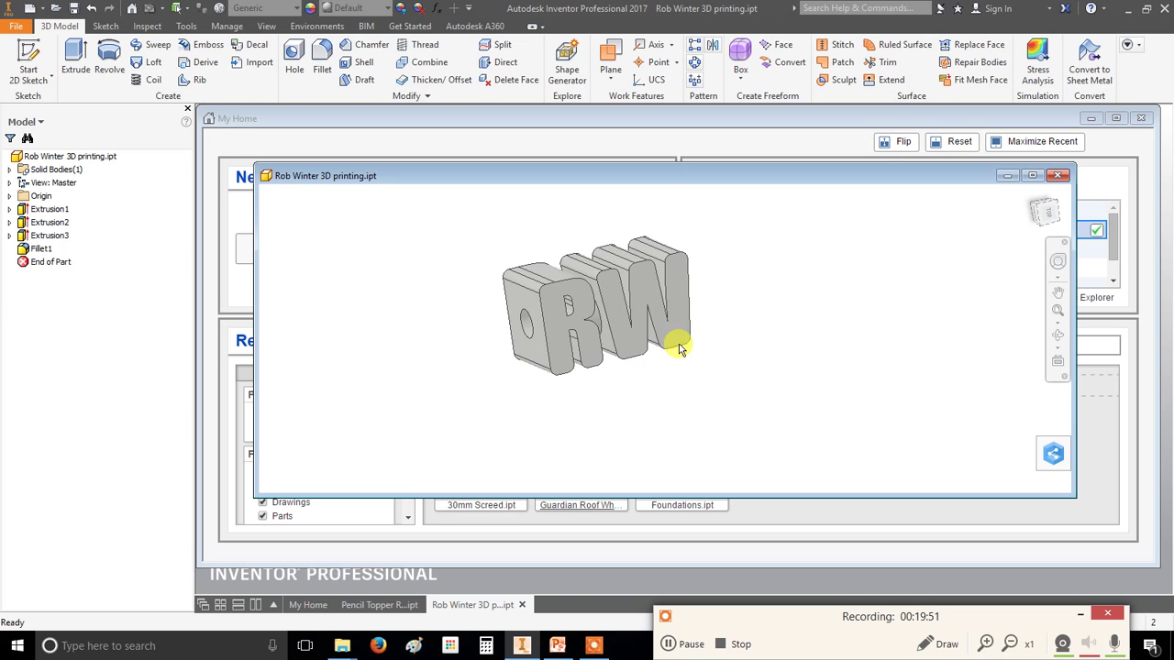
scroll(605, 301, "up", 3)
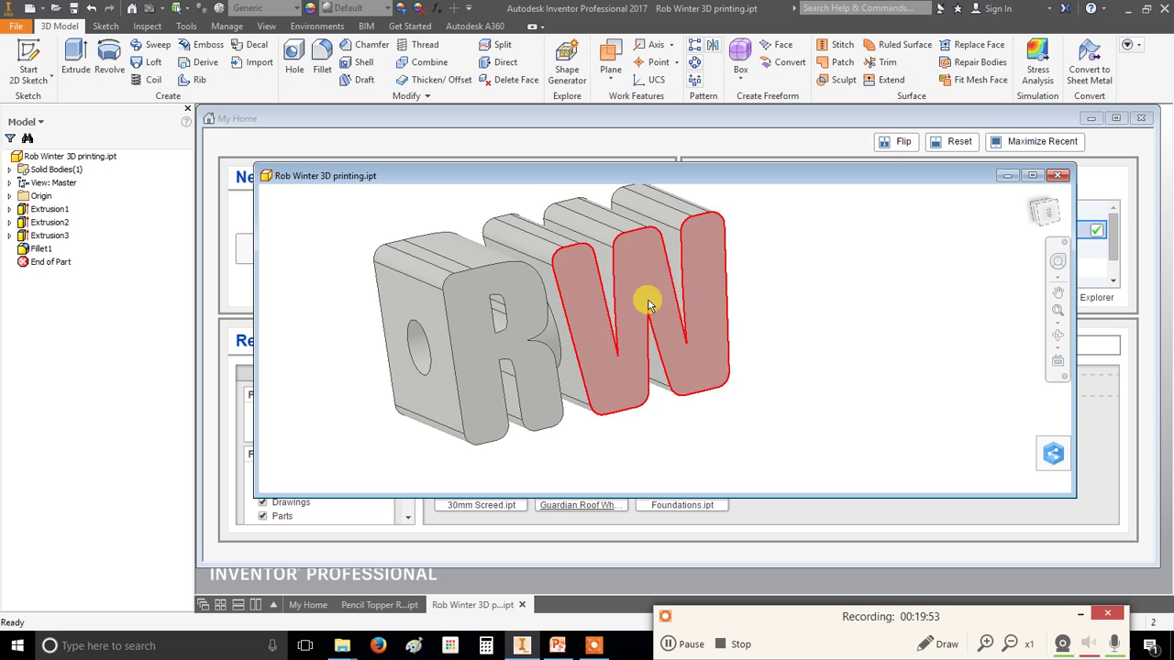